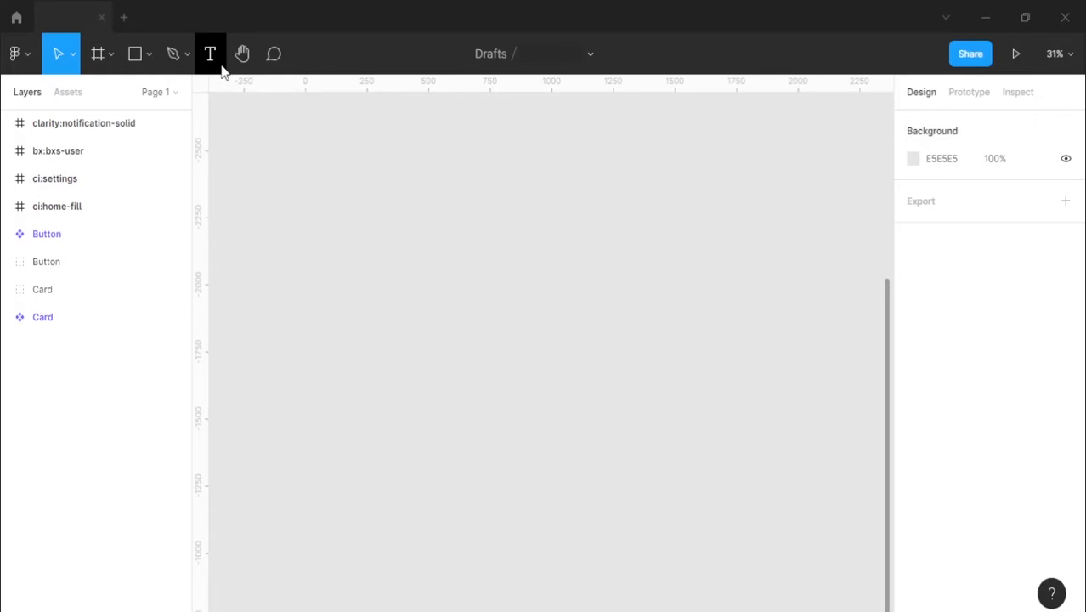
Step: Start a text layer on the empty canvas and set its font to Medium, size 14
{"action": "left_click", "coordinate": [222, 71]}
{"action": "left_click", "coordinate": [430, 223]}
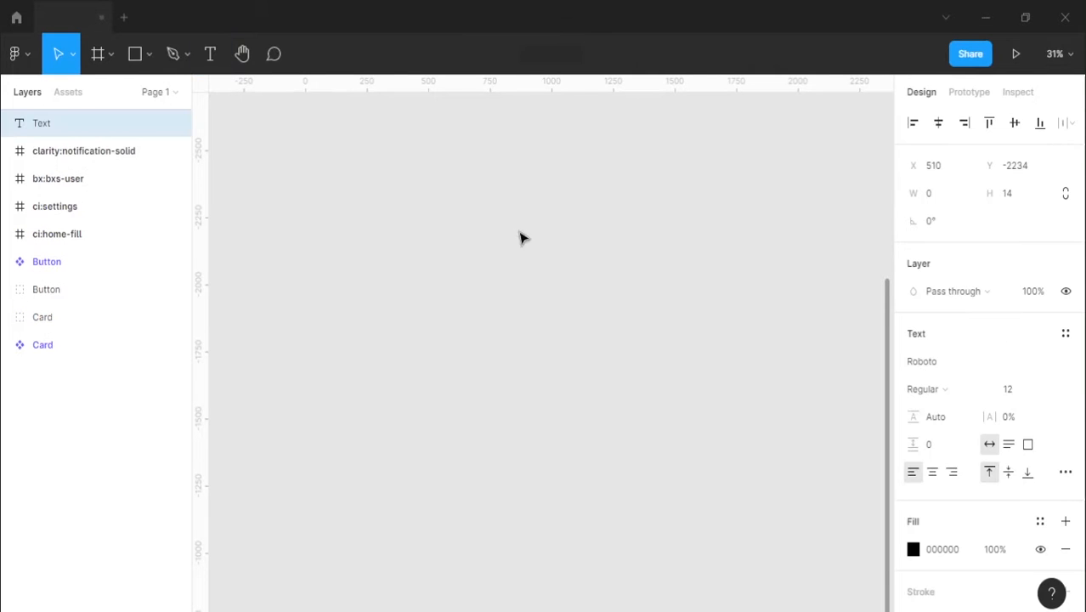
{"action": "left_click", "coordinate": [1030, 390]}
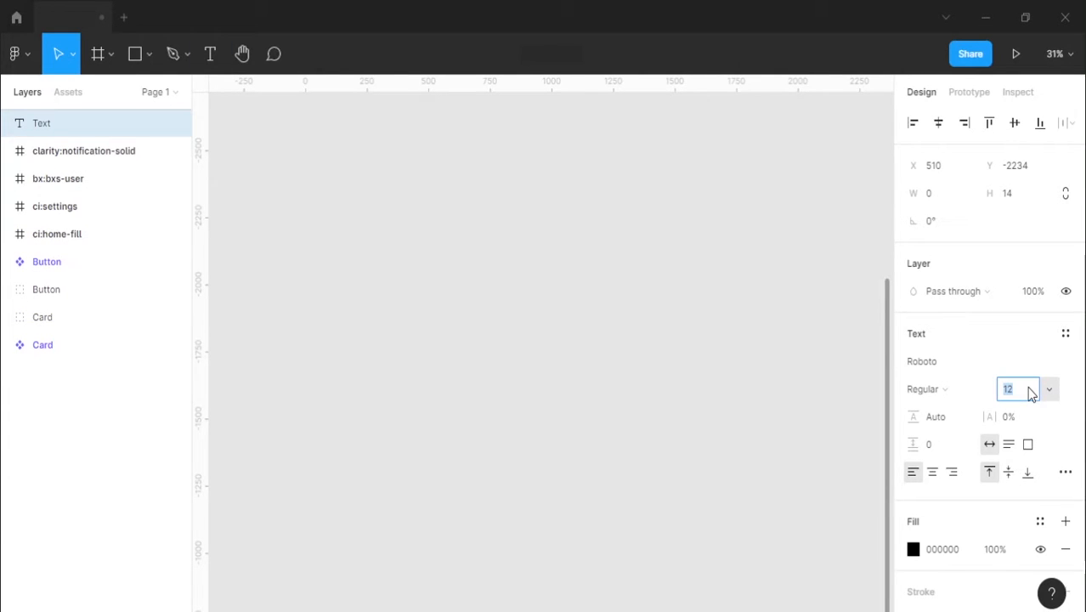
{"action": "left_click", "coordinate": [967, 390]}
{"action": "left_click", "coordinate": [971, 412]}
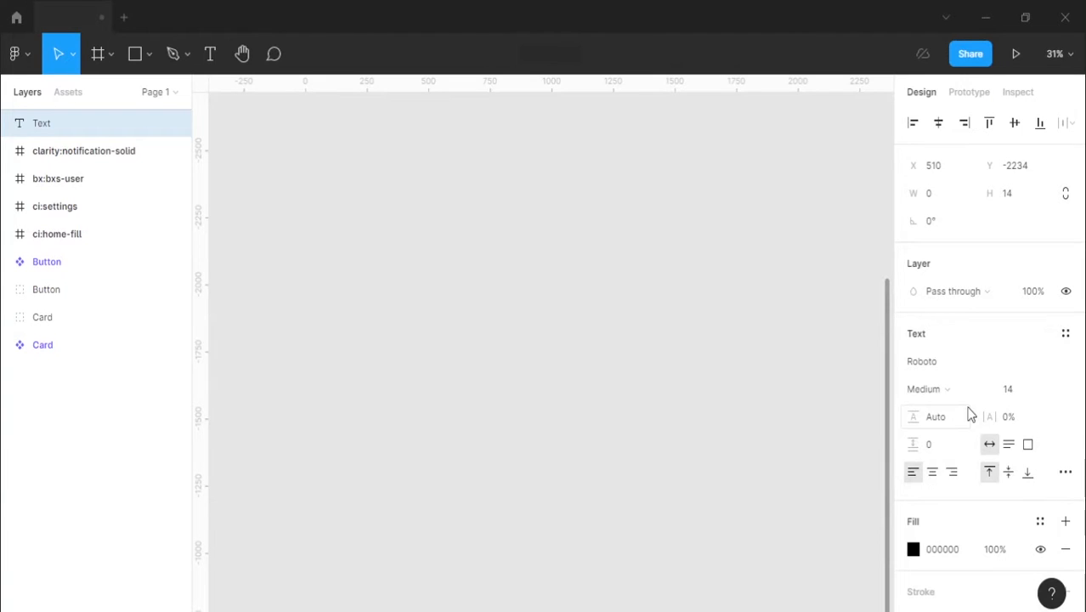
Step: Set the text's fill colour to 333333 and enter "Button" as its content
{"action": "left_click", "coordinate": [947, 549]}
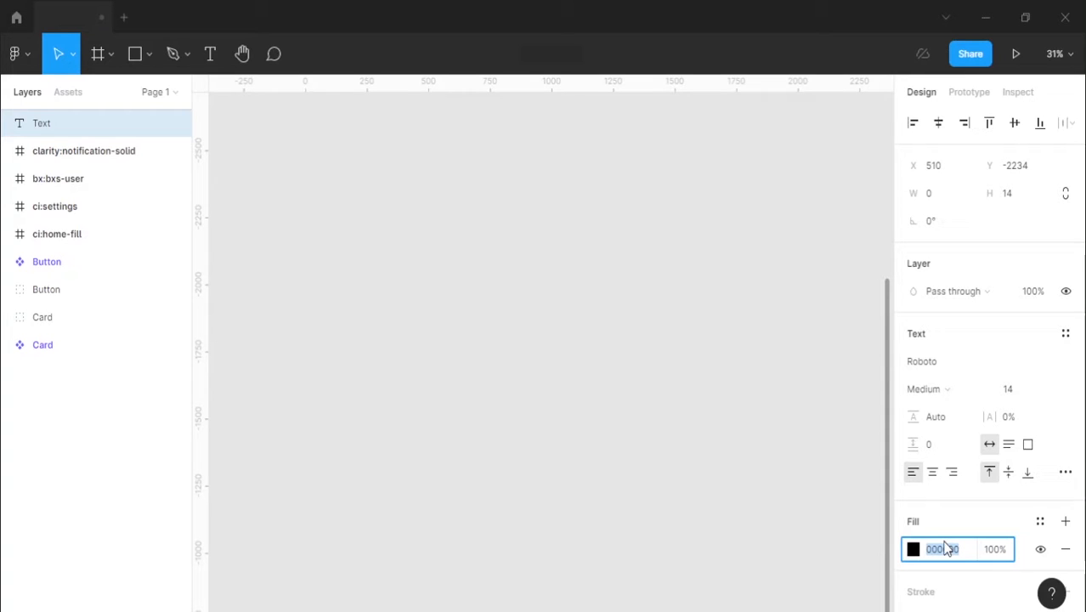
{"action": "type", "text": "333"}
{"action": "key", "text": "Return"}
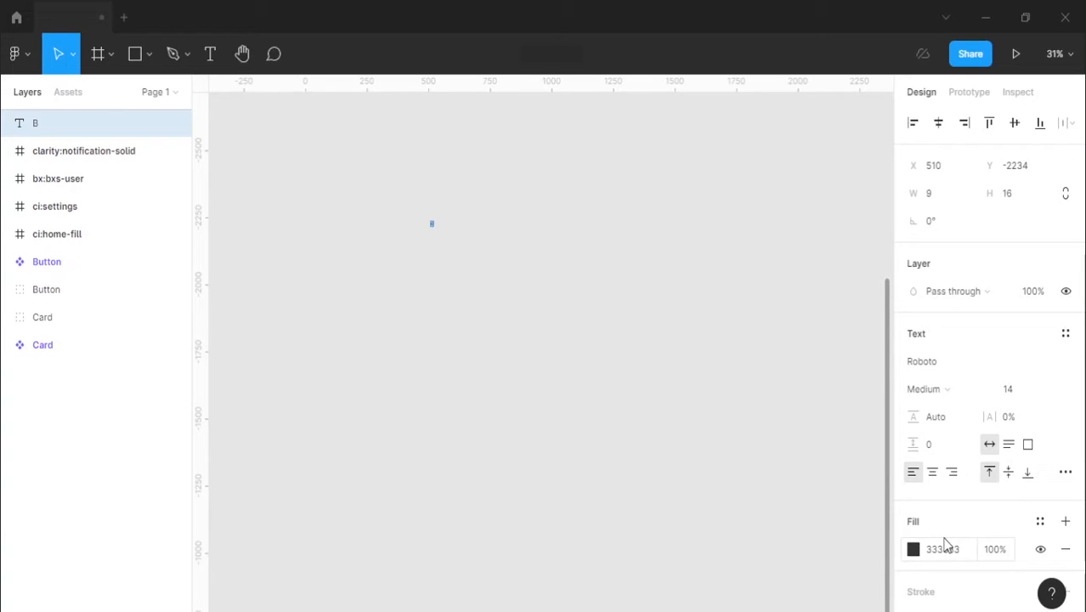
{"action": "type", "text": "Butto"}
{"action": "type", "text": "n"}
{"action": "scroll", "coordinate": [431, 224], "scroll_direction": "up", "scroll_amount": 10}
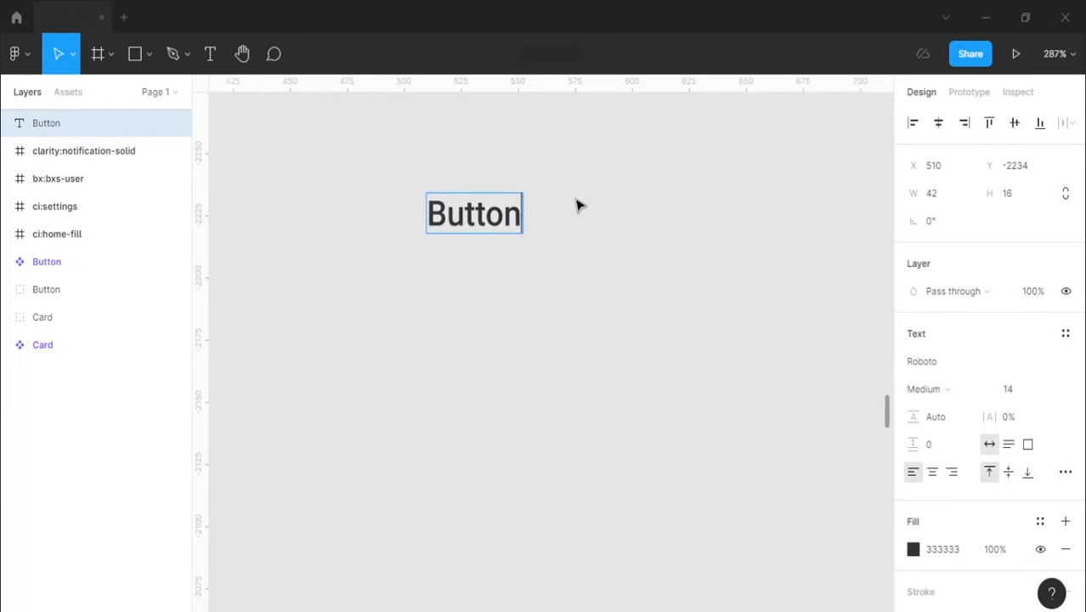
{"action": "left_click", "coordinate": [576, 199]}
{"action": "scroll", "coordinate": [486, 313], "scroll_direction": "up", "scroll_amount": 2}
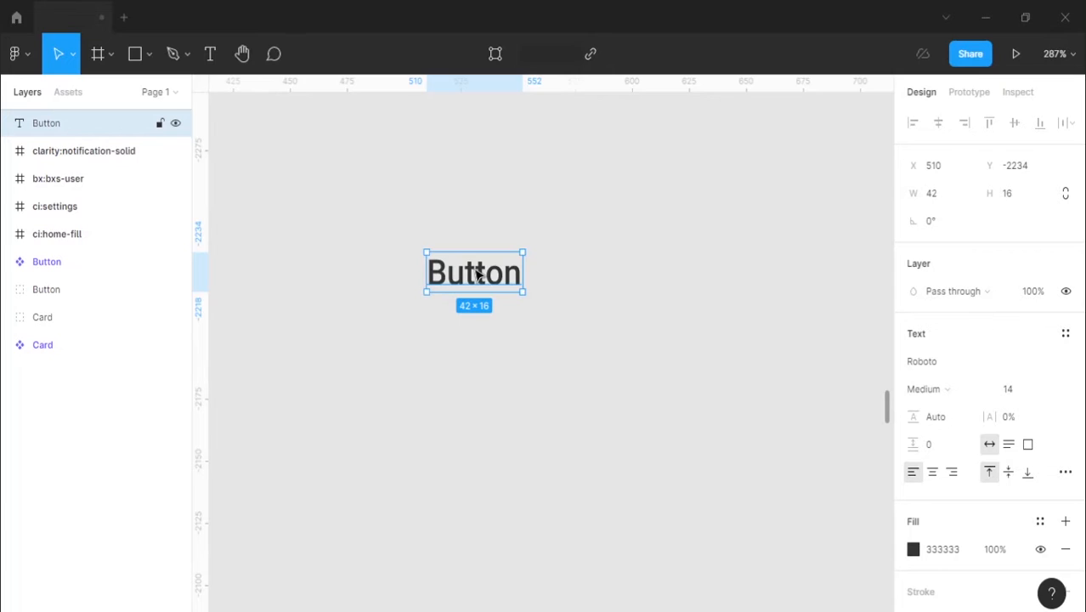
Step: Wrap the Button text in an auto layout frame and align its content to the centre
{"action": "key", "text": "shift+a"}
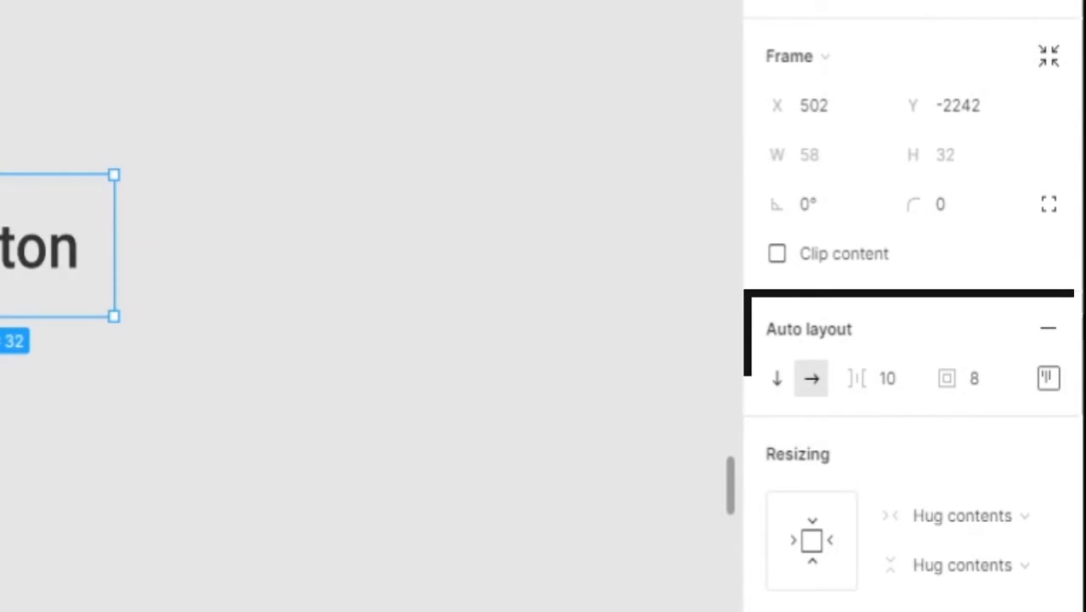
{"action": "left_click", "coordinate": [1049, 380]}
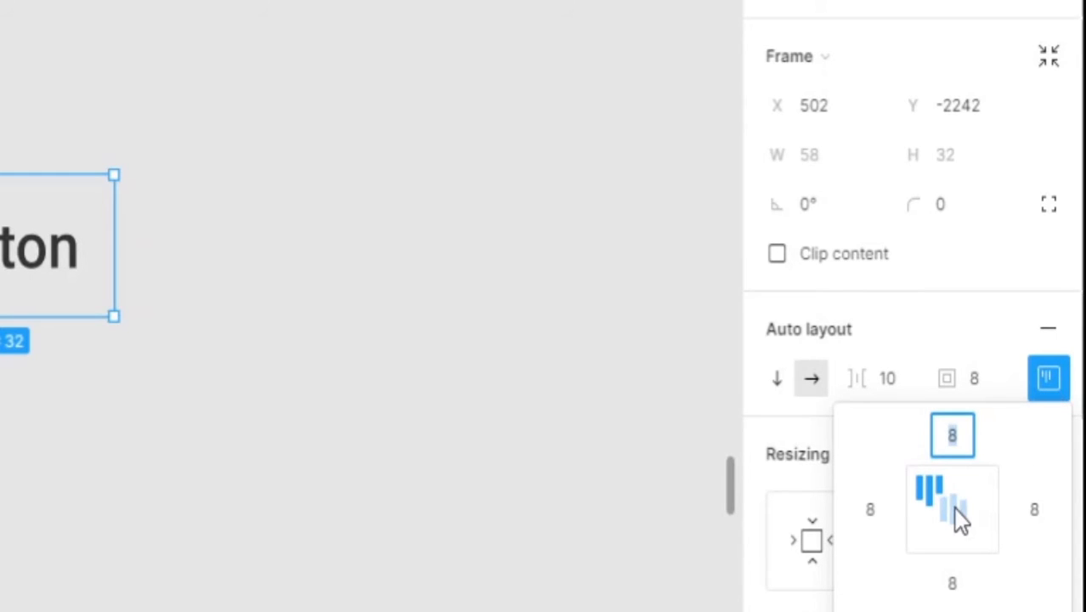
{"action": "left_click", "coordinate": [953, 507]}
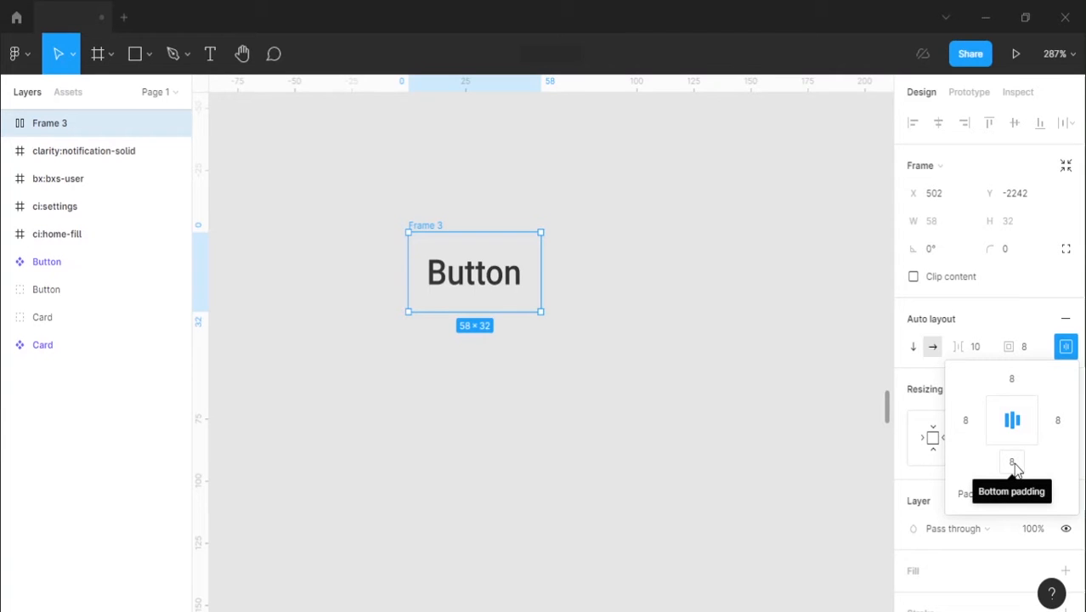
Step: Set the frame's auto layout padding to 4 at top and bottom and 24 at left and right
{"action": "left_click", "coordinate": [1017, 380]}
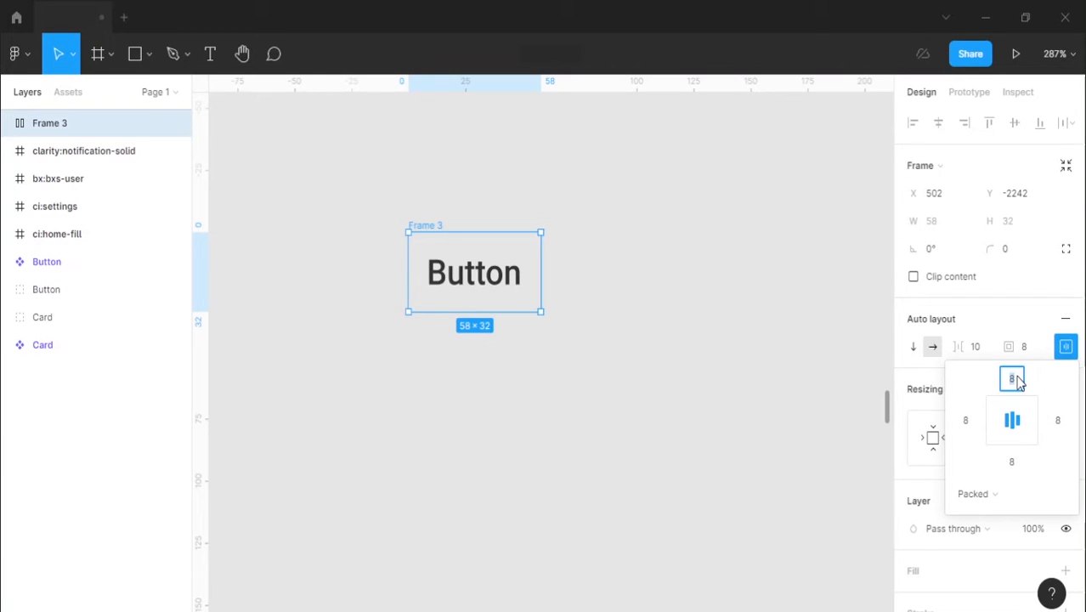
{"action": "type", "text": "4"}
{"action": "left_click", "coordinate": [1017, 465]}
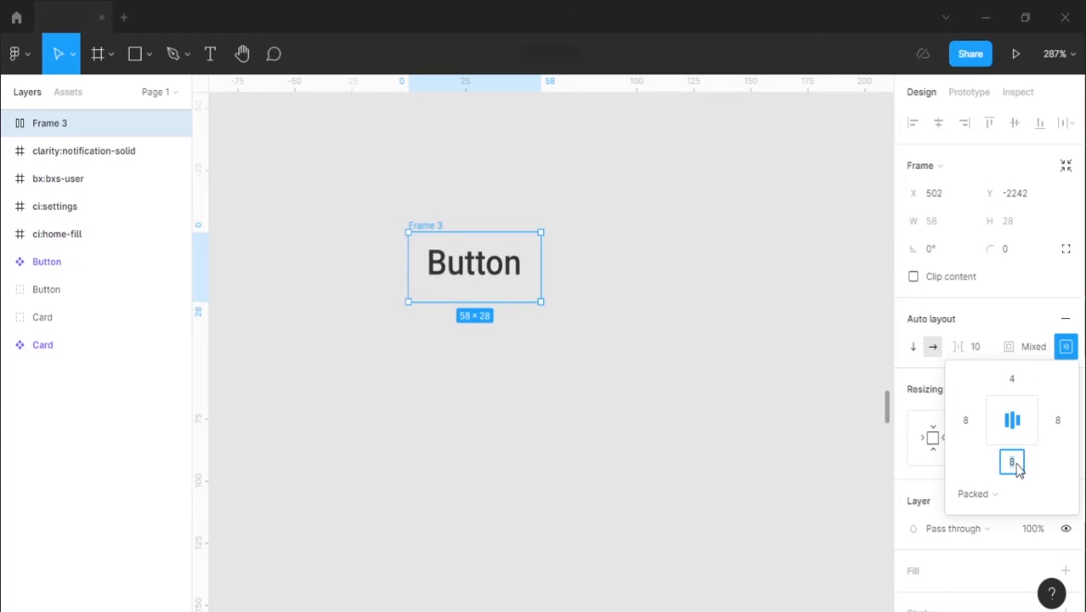
{"action": "left_click", "coordinate": [1058, 422]}
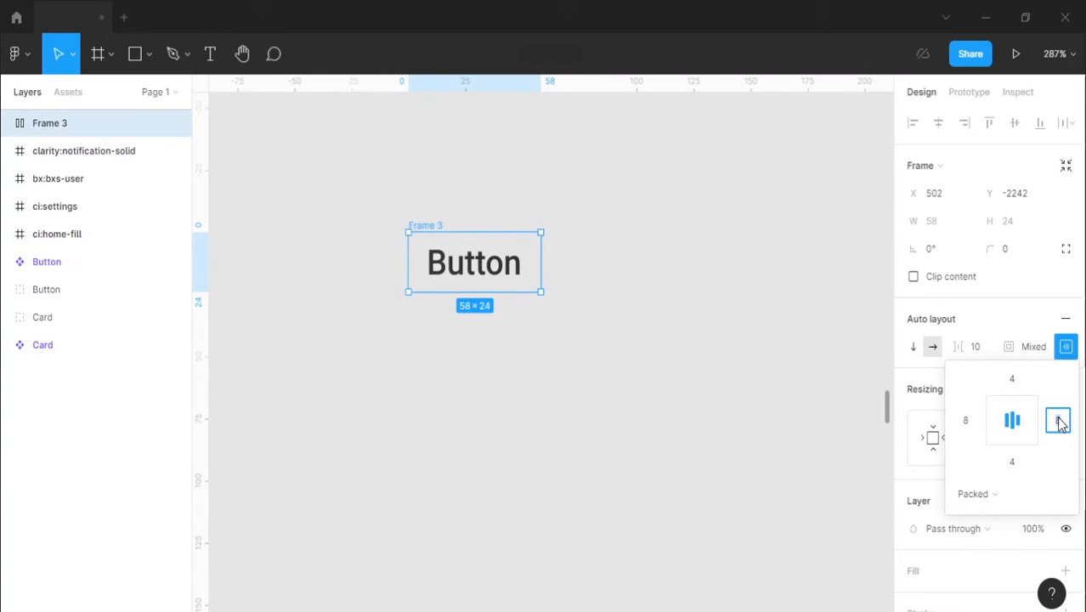
{"action": "type", "text": "24"}
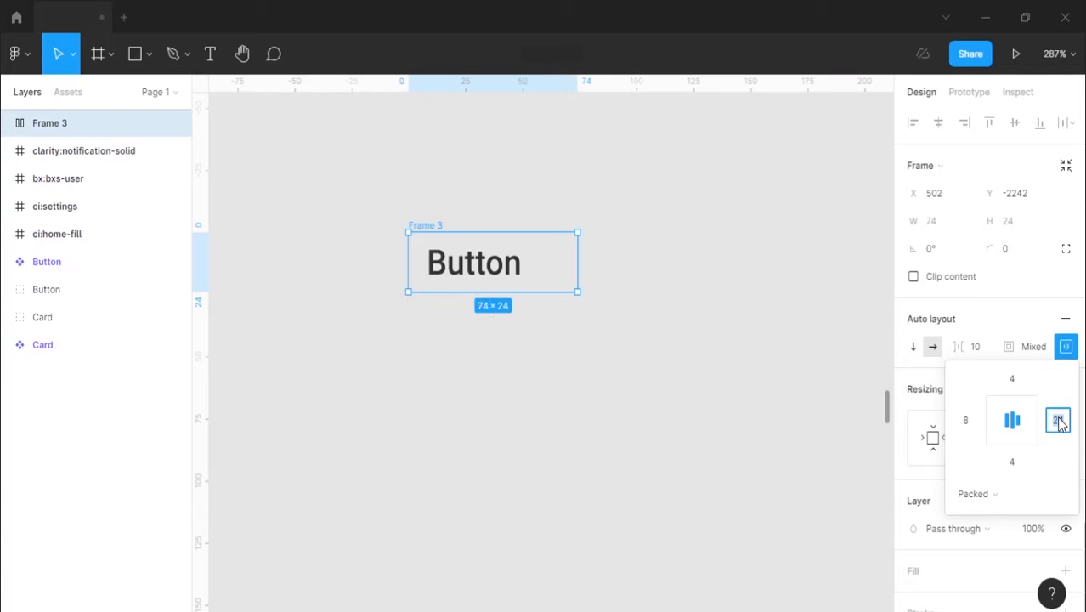
{"action": "left_click", "coordinate": [971, 427]}
{"action": "type", "text": "24"}
{"action": "key", "text": "Return"}
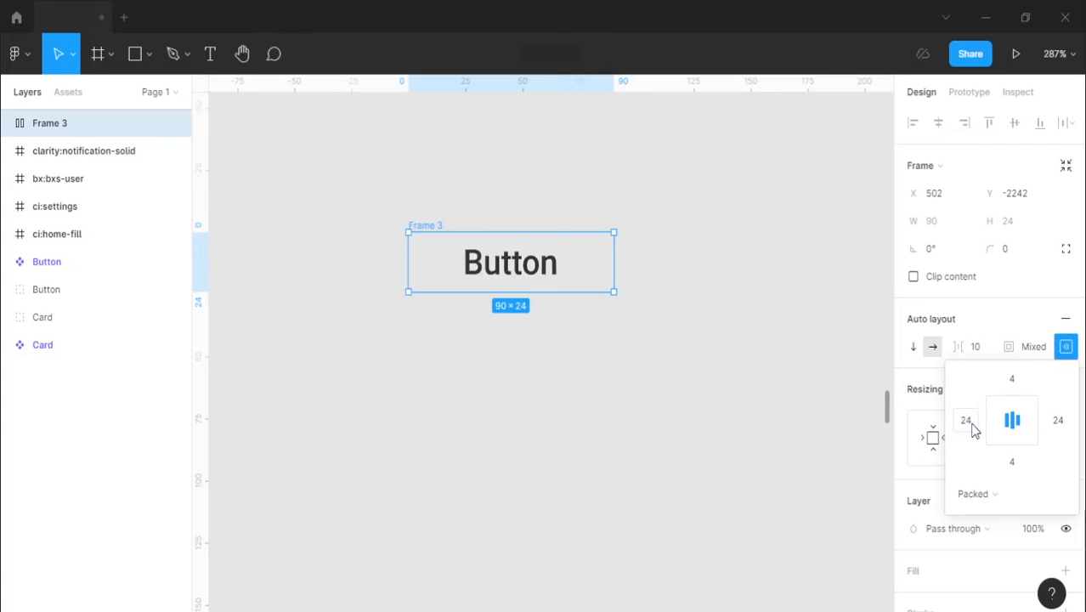
{"action": "left_click", "coordinate": [1017, 313]}
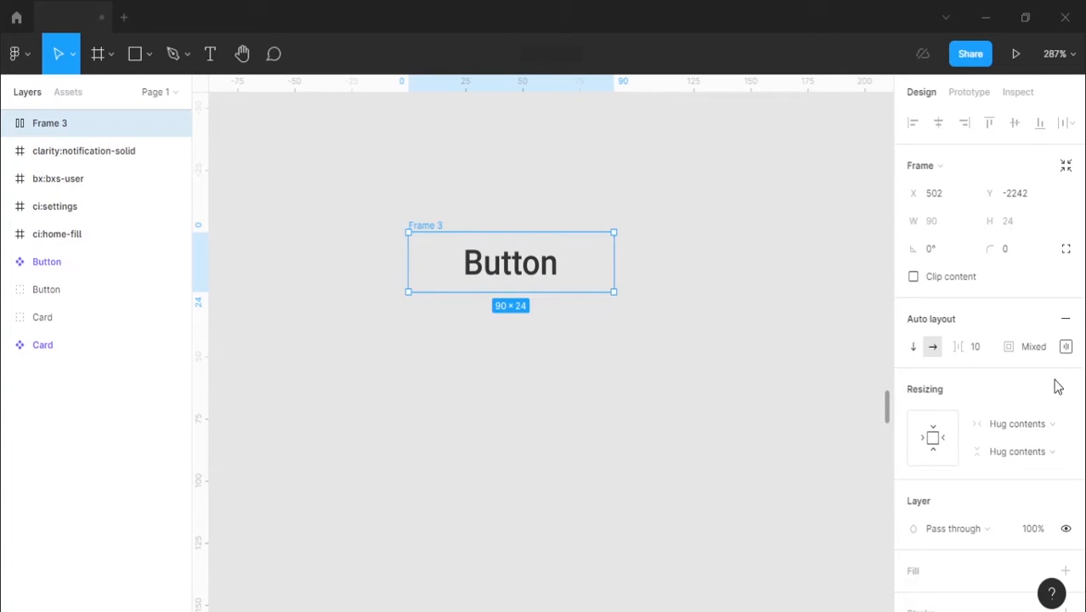
Step: Add a white FFFFFF fill to the button frame
{"action": "scroll", "coordinate": [1054, 384], "scroll_direction": "down", "scroll_amount": 3}
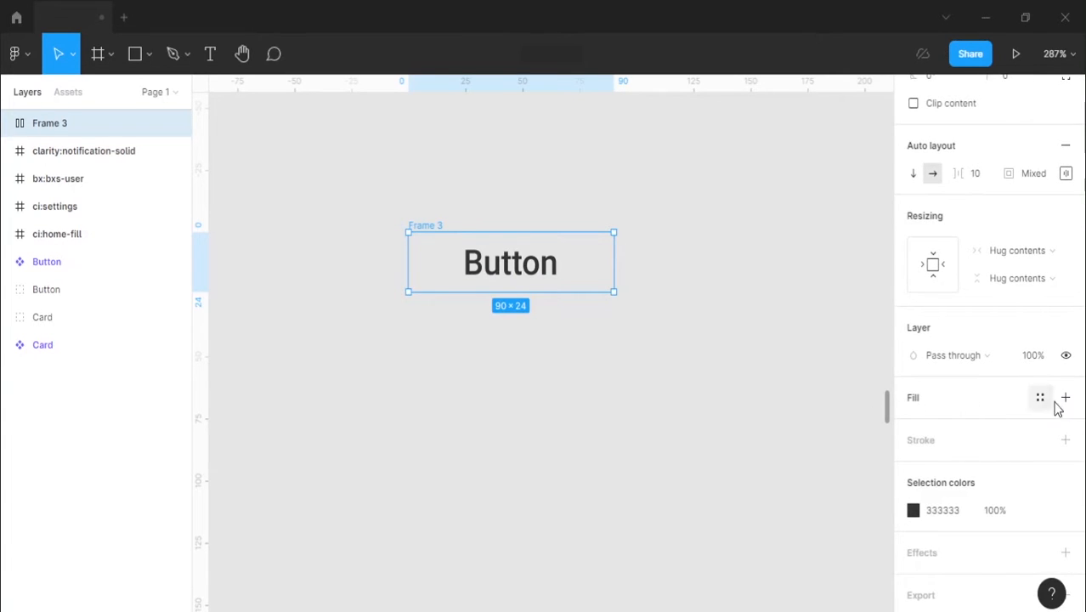
{"action": "left_click", "coordinate": [1064, 400]}
{"action": "left_click", "coordinate": [427, 234]}
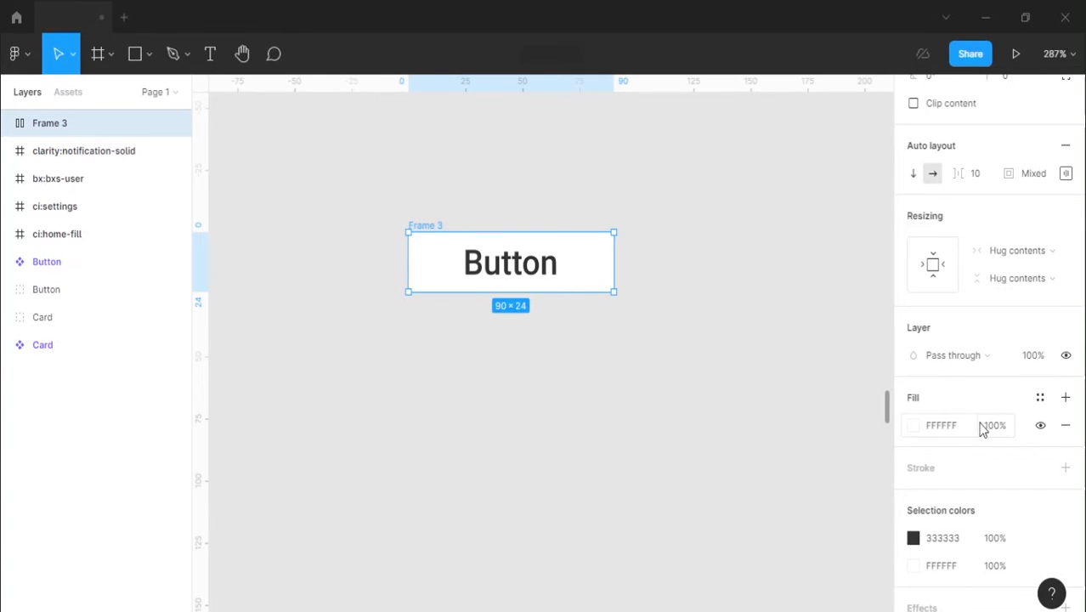
Step: Set the button frame's corner radius to 5
{"action": "scroll", "coordinate": [986, 425], "scroll_direction": "down", "scroll_amount": 1}
{"action": "scroll", "coordinate": [978, 378], "scroll_direction": "up", "scroll_amount": 2}
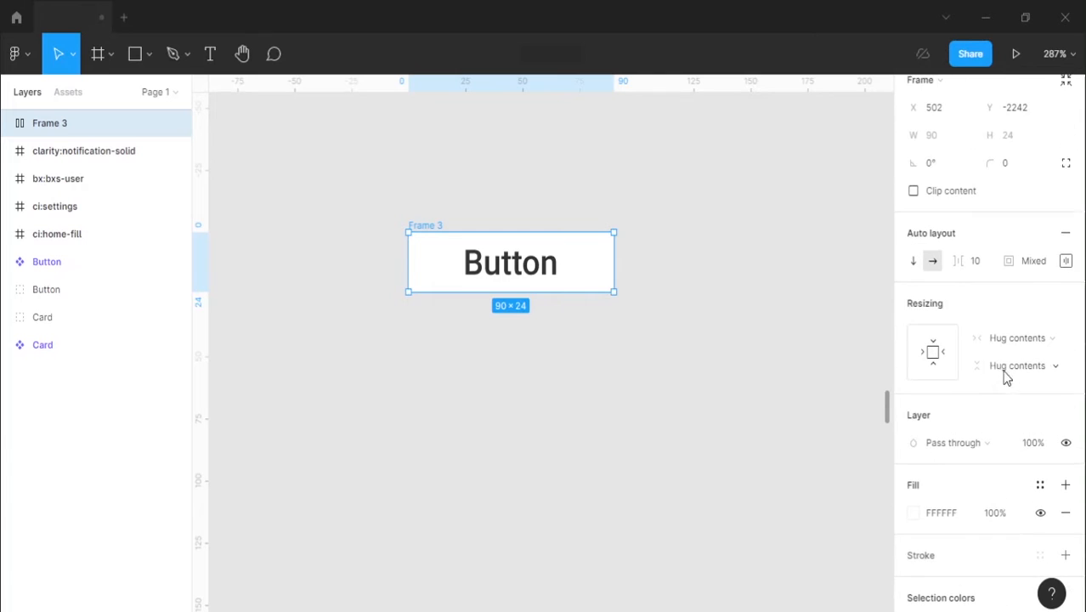
{"action": "scroll", "coordinate": [1009, 186], "scroll_direction": "down", "scroll_amount": 1}
{"action": "scroll", "coordinate": [1016, 174], "scroll_direction": "up", "scroll_amount": 2}
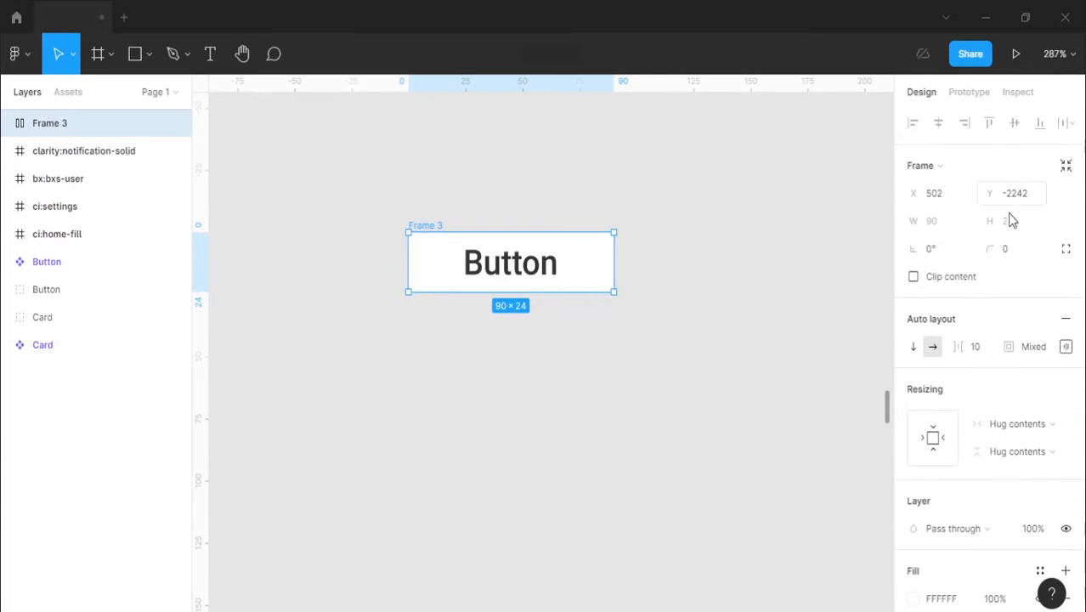
{"action": "left_click", "coordinate": [1011, 250]}
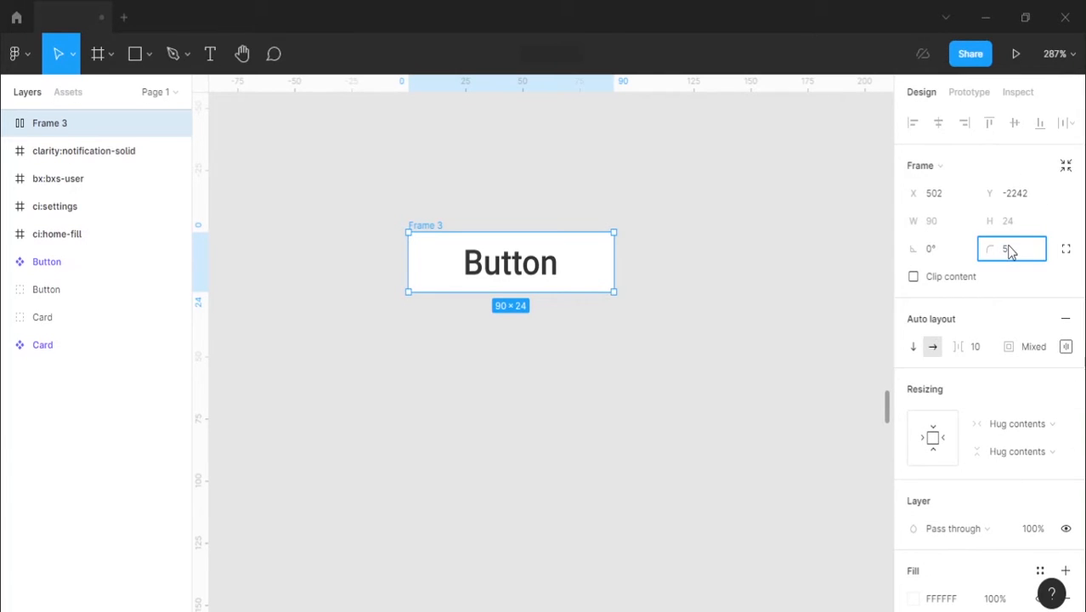
{"action": "type", "text": "5"}
{"action": "key", "text": "Return"}
{"action": "left_click", "coordinate": [784, 257]}
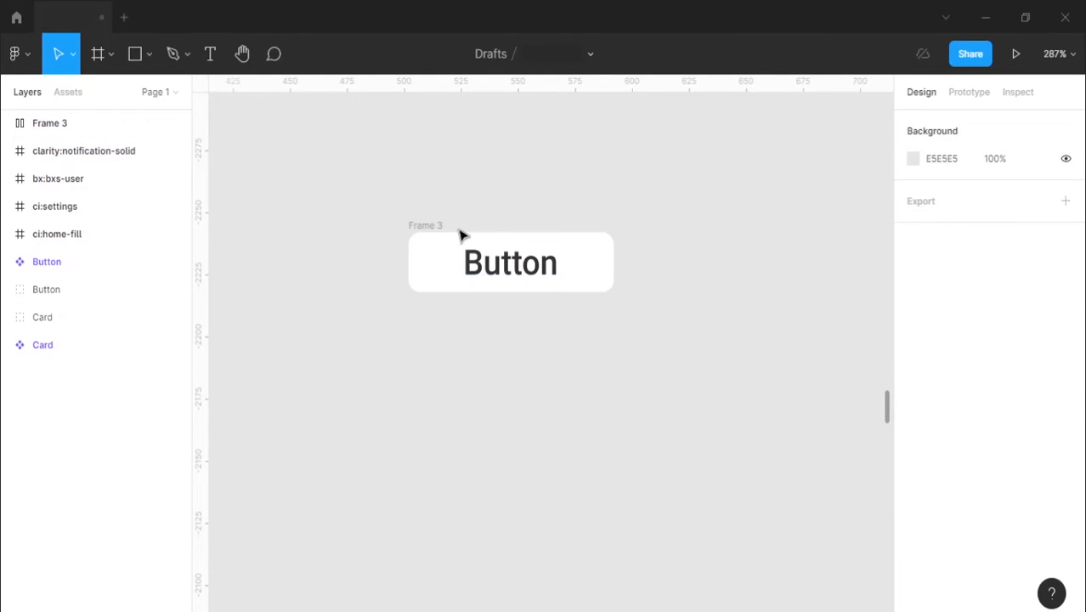
Step: Draw a rectangle about 90 × 28 beneath the button frame and move it further down
{"action": "left_click", "coordinate": [417, 226]}
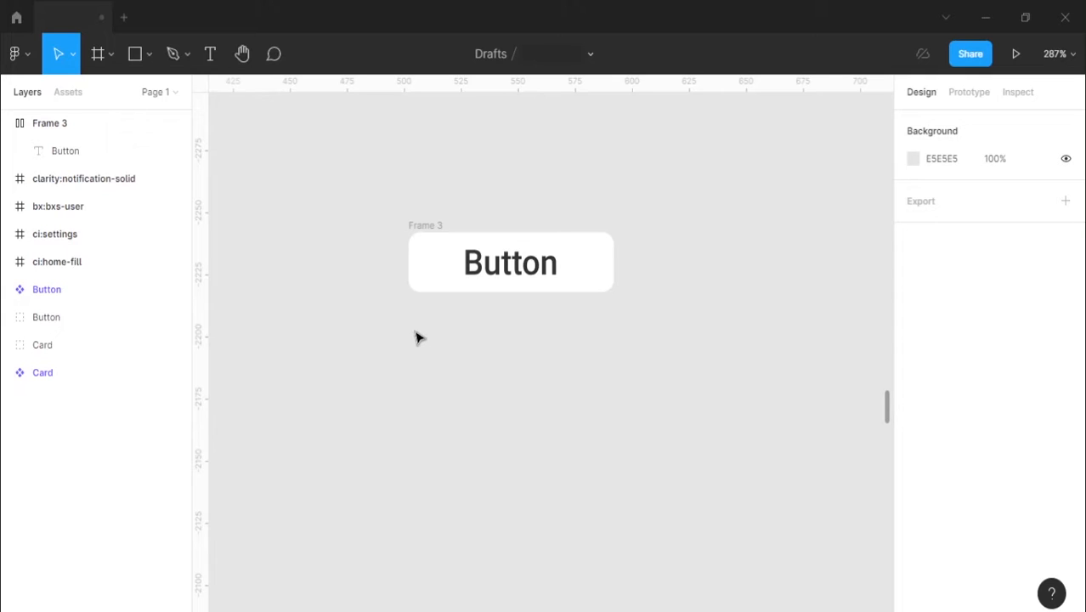
{"action": "key", "text": "r"}
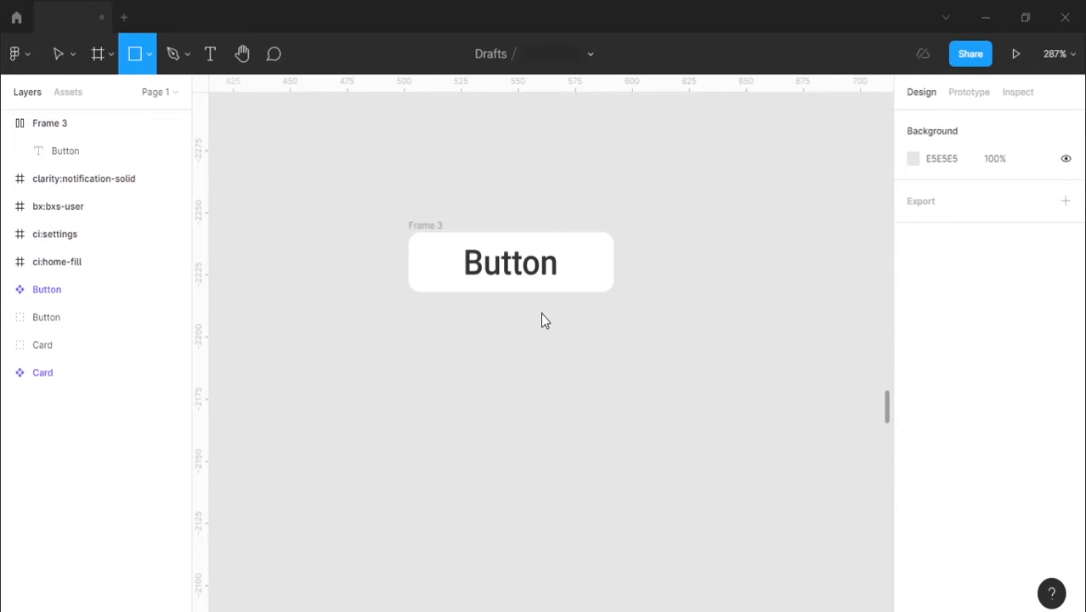
{"action": "left_click_drag", "start_coordinate": [408, 312], "coordinate": [609, 325]}
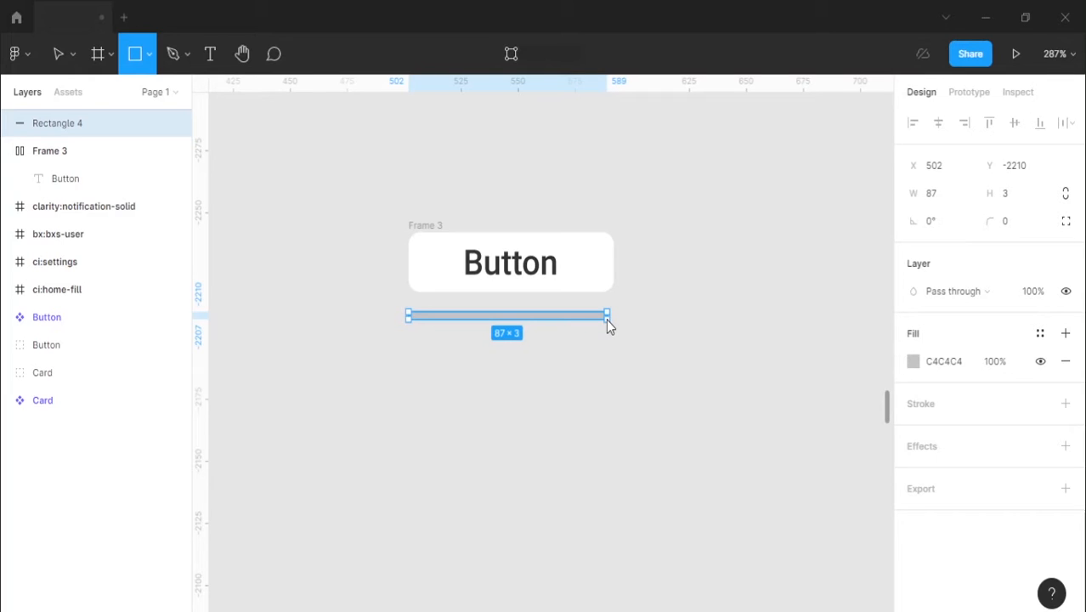
{"action": "mouse_move", "coordinate": [609, 326]}
{"action": "left_mouse_down"}
{"action": "mouse_move", "coordinate": [618, 328]}
{"action": "mouse_move", "coordinate": [617, 382]}
{"action": "mouse_move", "coordinate": [606, 376]}
{"action": "left_mouse_up"}
{"action": "key", "text": "Escape"}
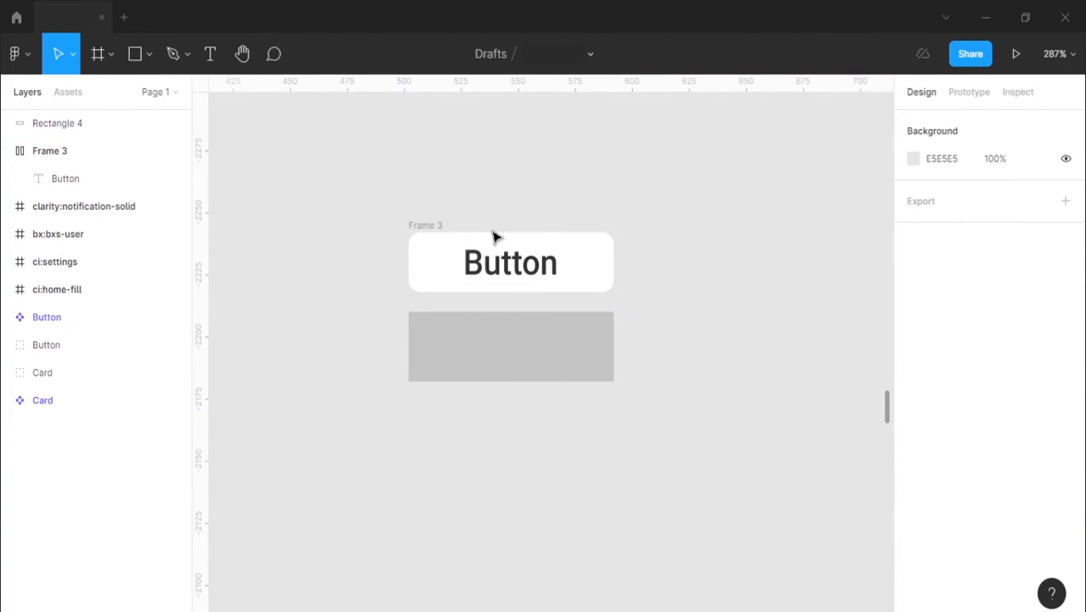
{"action": "left_click", "coordinate": [441, 223]}
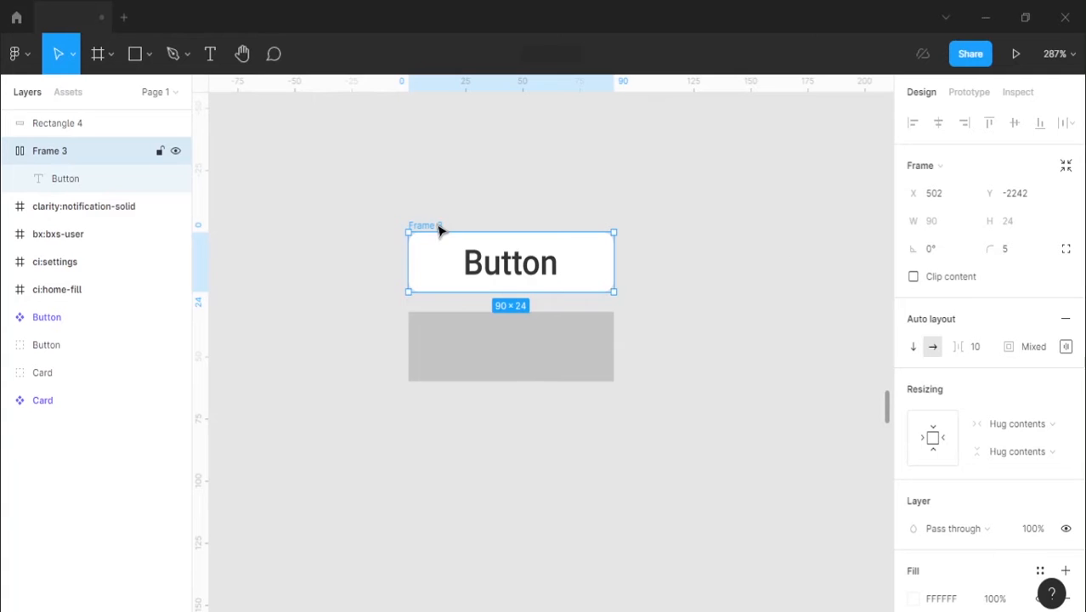
{"action": "left_click_drag", "start_coordinate": [541, 341], "coordinate": [541, 398]}
Step: Set the button frame's height to 45
{"action": "left_click", "coordinate": [547, 271]}
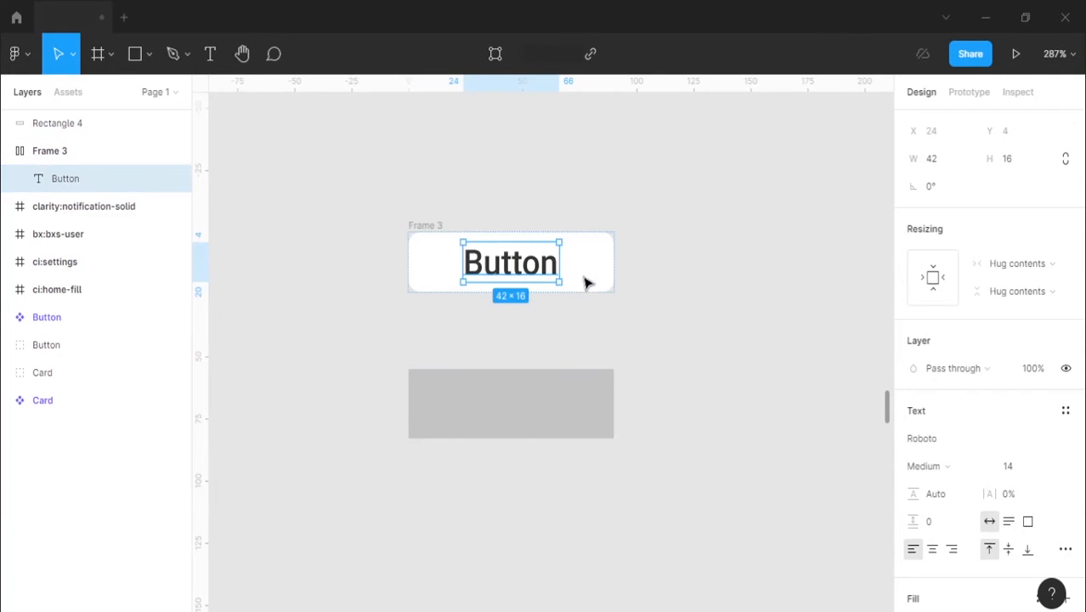
{"action": "left_click", "coordinate": [447, 225]}
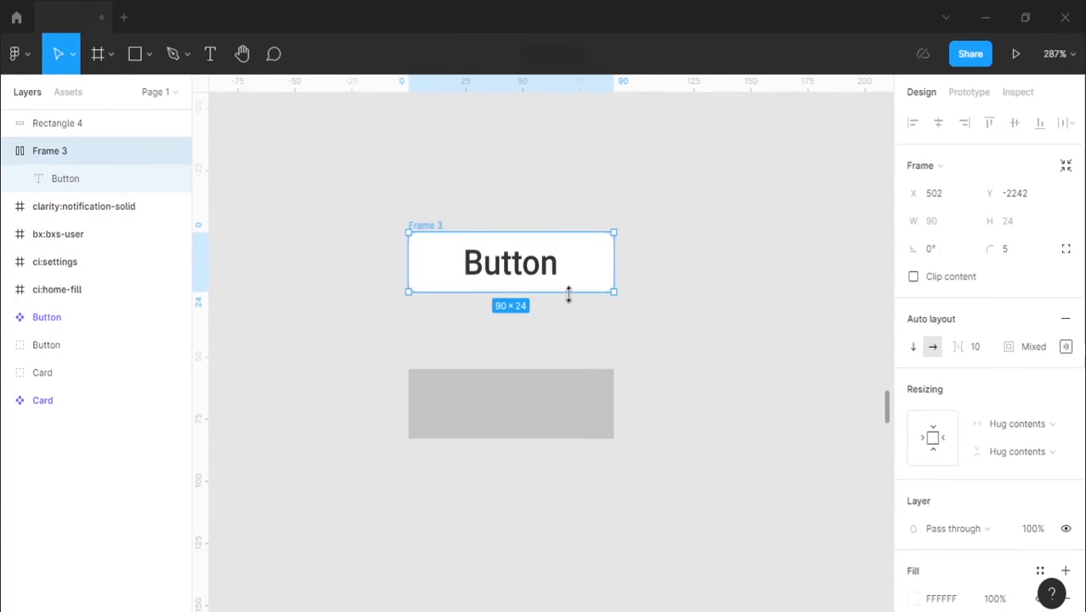
{"action": "left_click_drag", "start_coordinate": [569, 294], "coordinate": [569, 298]}
{"action": "left_click", "coordinate": [1035, 228]}
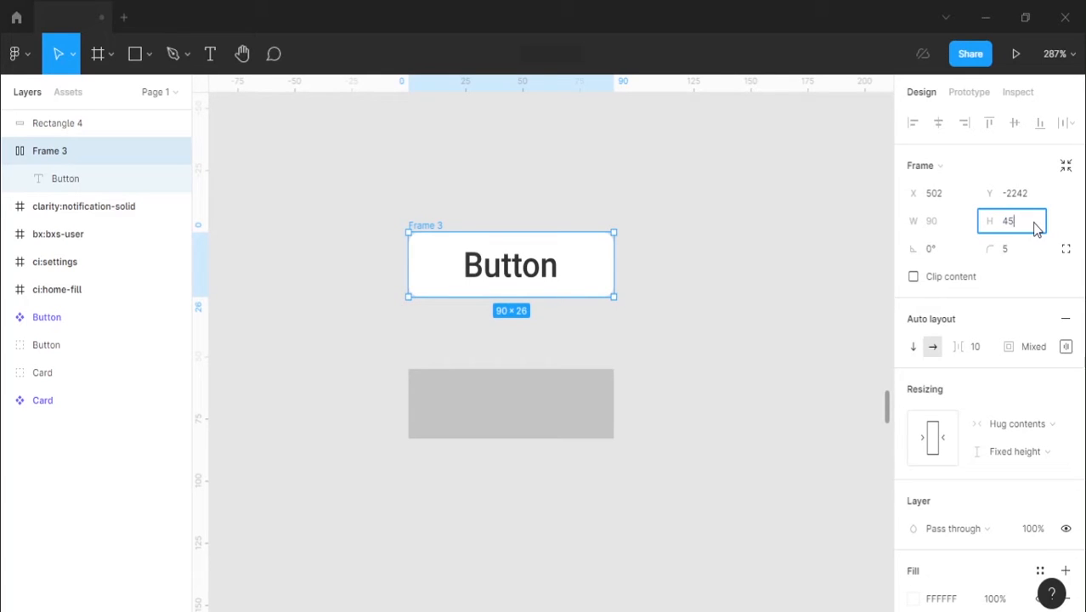
{"action": "type", "text": "45"}
{"action": "key", "text": "Return"}
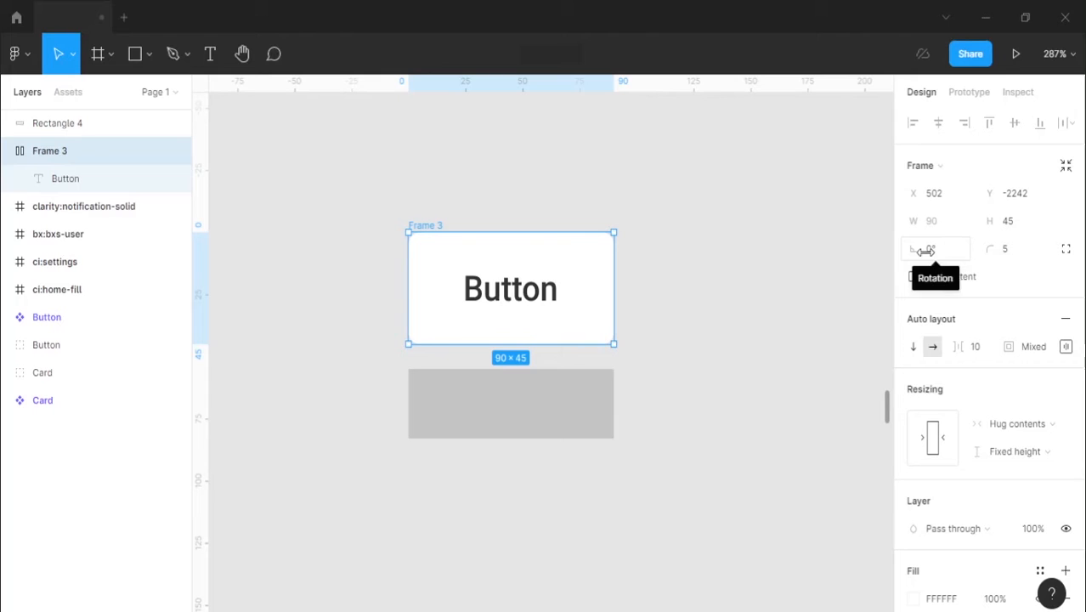
{"action": "left_click", "coordinate": [637, 272]}
Step: Set the height of the grey rectangle below the button to 45
{"action": "left_click", "coordinate": [599, 408]}
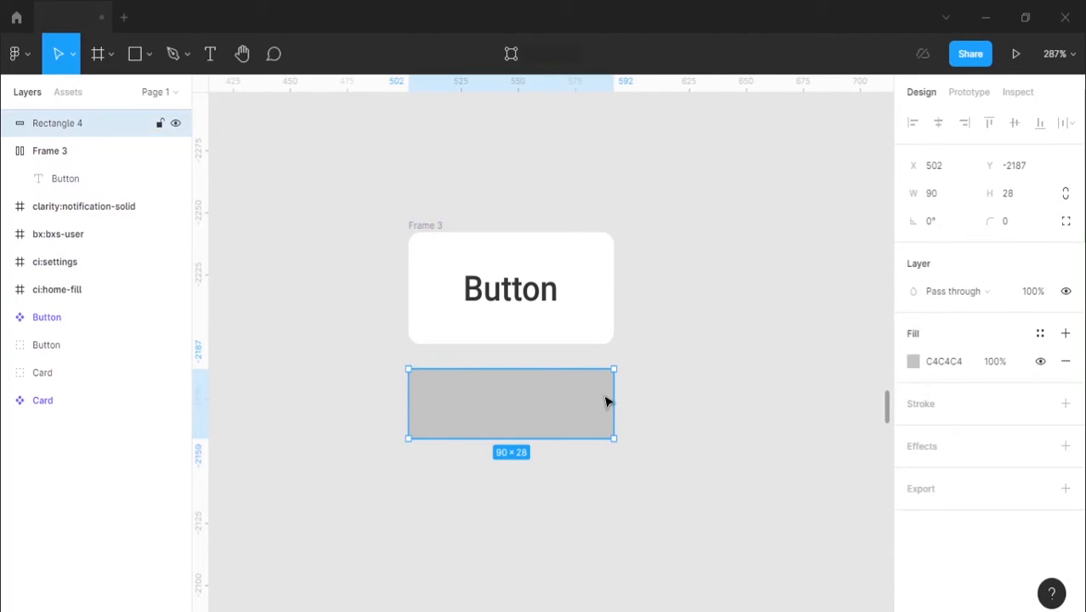
{"action": "left_click", "coordinate": [1012, 197]}
{"action": "type", "text": "48"}
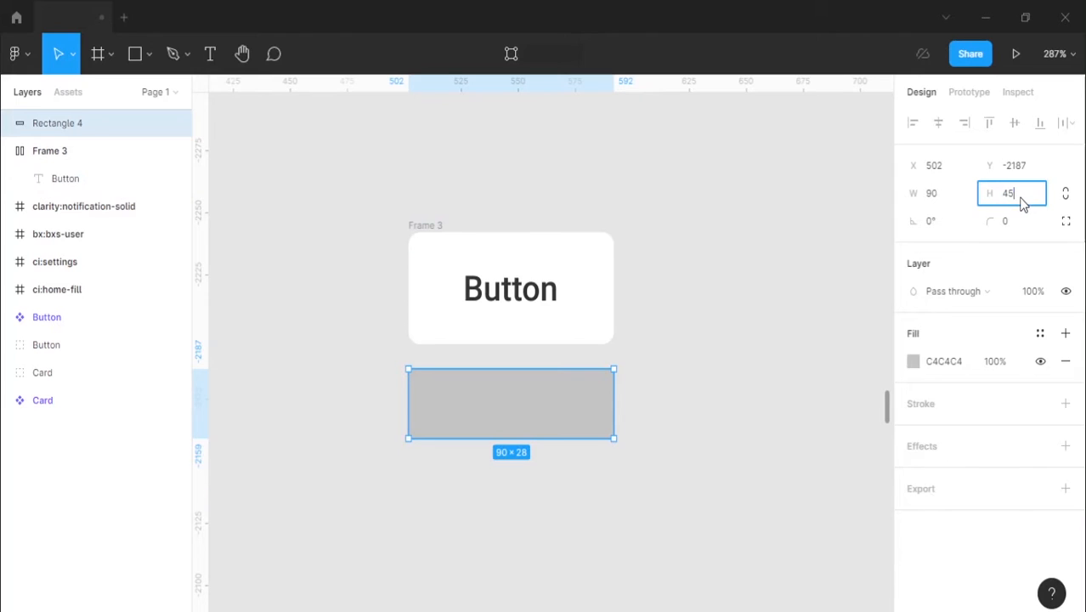
{"action": "key", "text": "Return"}
{"action": "left_click", "coordinate": [762, 238]}
Step: Set the grey rectangle's corner radius to 5
{"action": "left_click", "coordinate": [551, 449]}
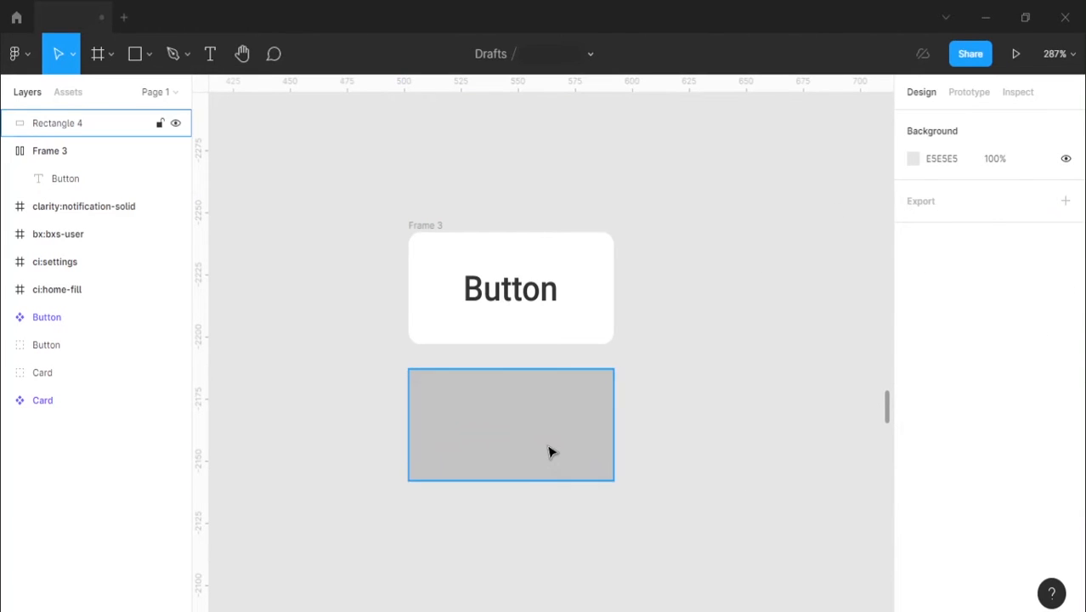
{"action": "left_click", "coordinate": [1012, 223]}
{"action": "type", "text": "5"}
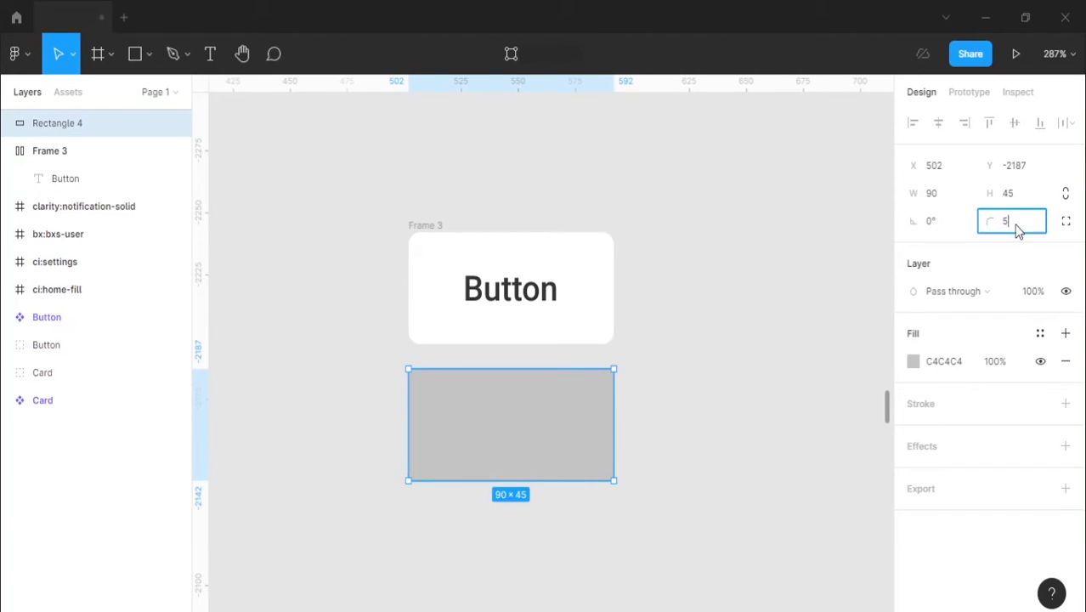
{"action": "key", "text": "Return"}
{"action": "left_click", "coordinate": [788, 366]}
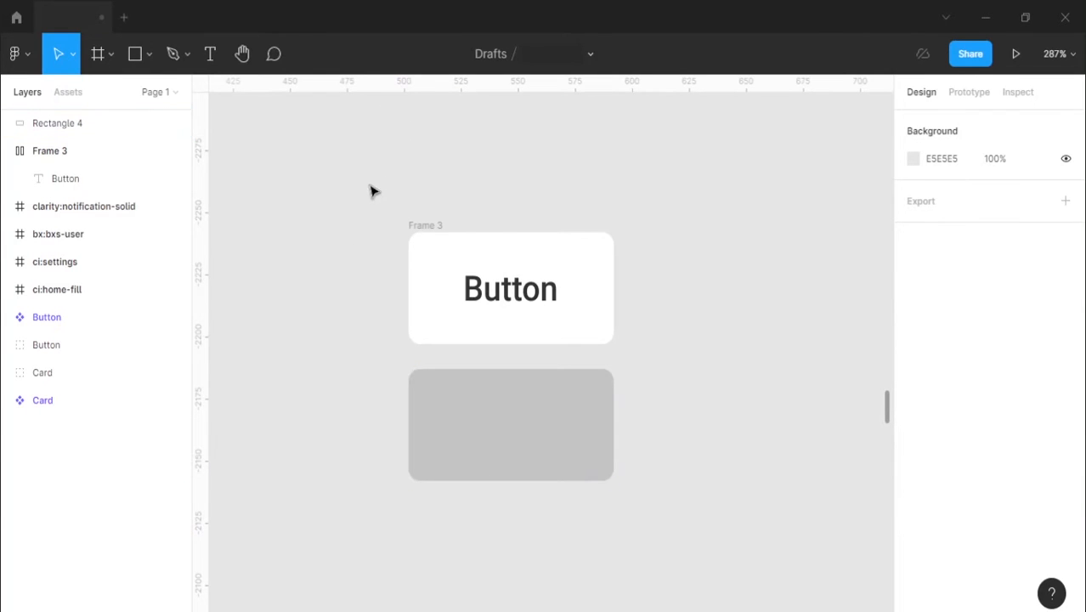
Step: Add the text "Button" centred on the grey rectangle, with middle vertical text alignment
{"action": "key", "text": "t"}
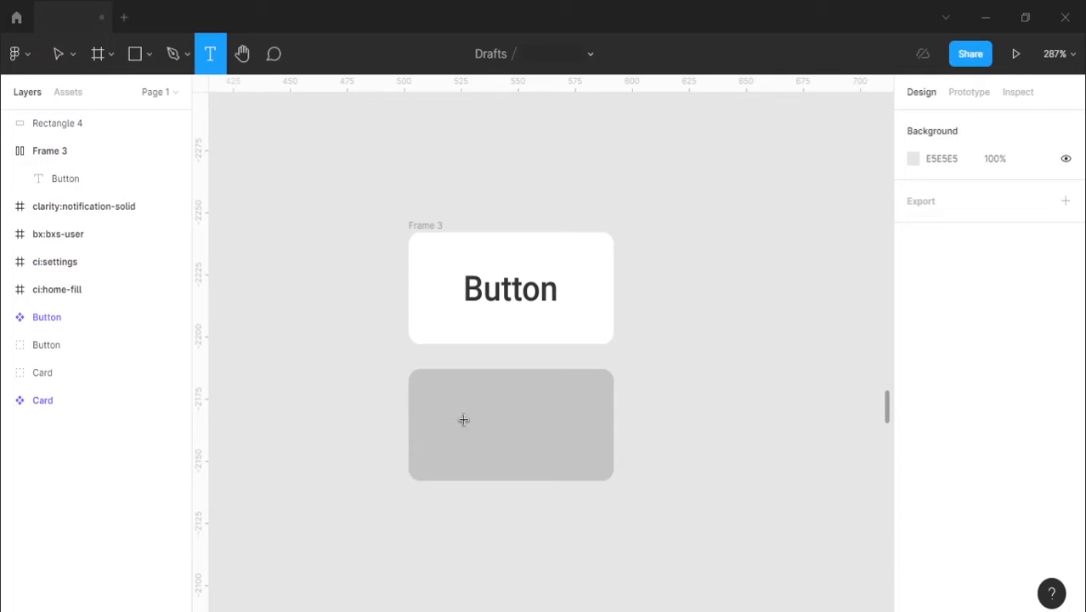
{"action": "left_click", "coordinate": [464, 420]}
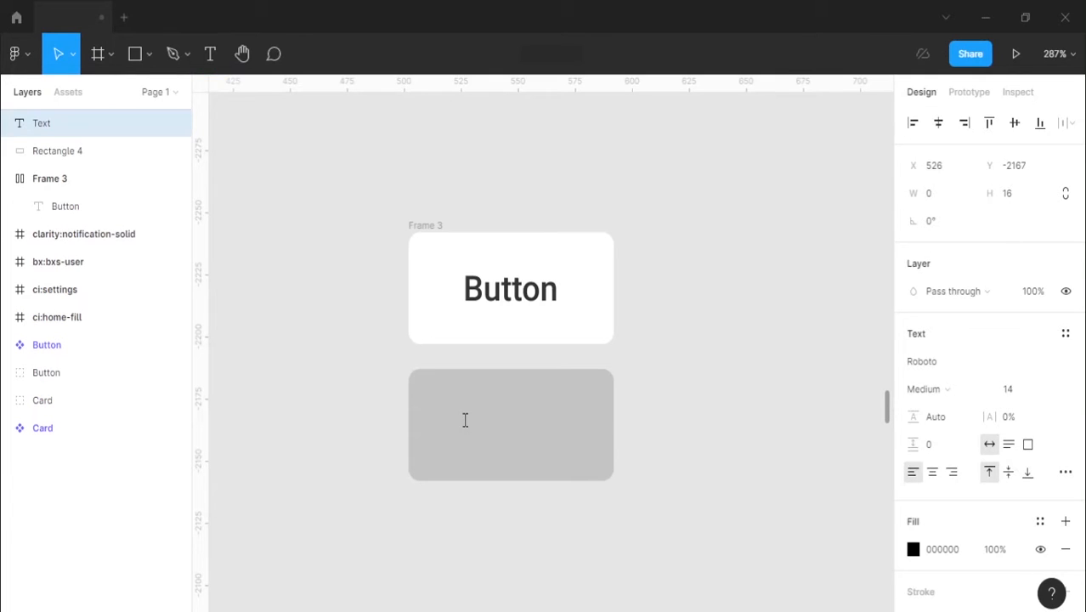
{"action": "type", "text": "Button"}
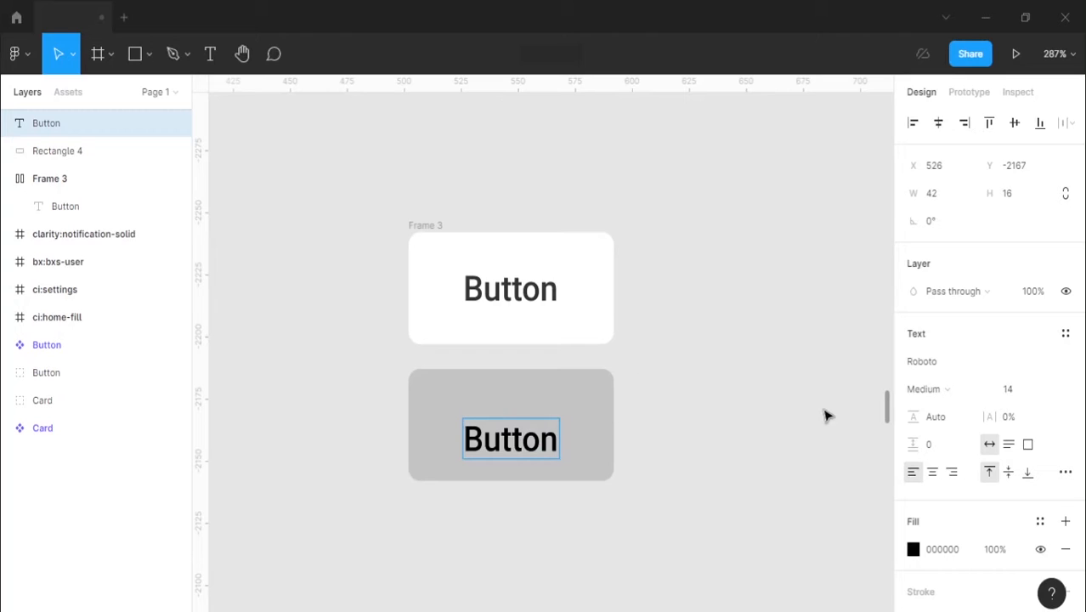
{"action": "left_click", "coordinate": [1009, 472]}
{"action": "key", "text": "Escape"}
{"action": "mouse_move", "coordinate": [501, 440]}
{"action": "left_mouse_down"}
{"action": "mouse_move", "coordinate": [501, 425]}
{"action": "mouse_move", "coordinate": [492, 432]}
{"action": "left_mouse_up"}
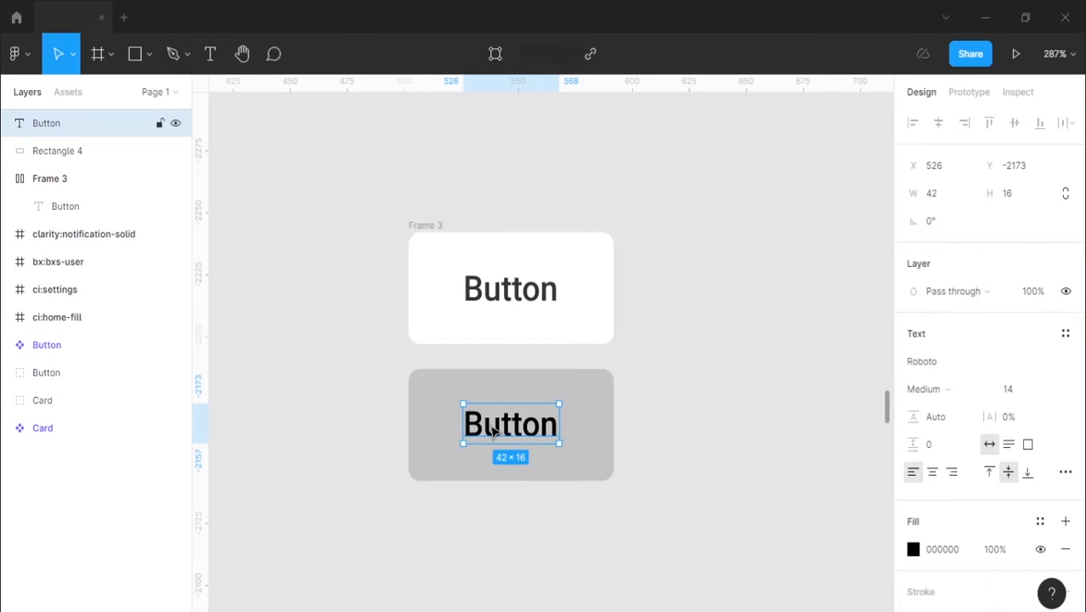
Step: Duplicate the grey rectangle together with its "Button" text directly below the original
{"action": "left_click", "coordinate": [550, 389], "text": "shift"}
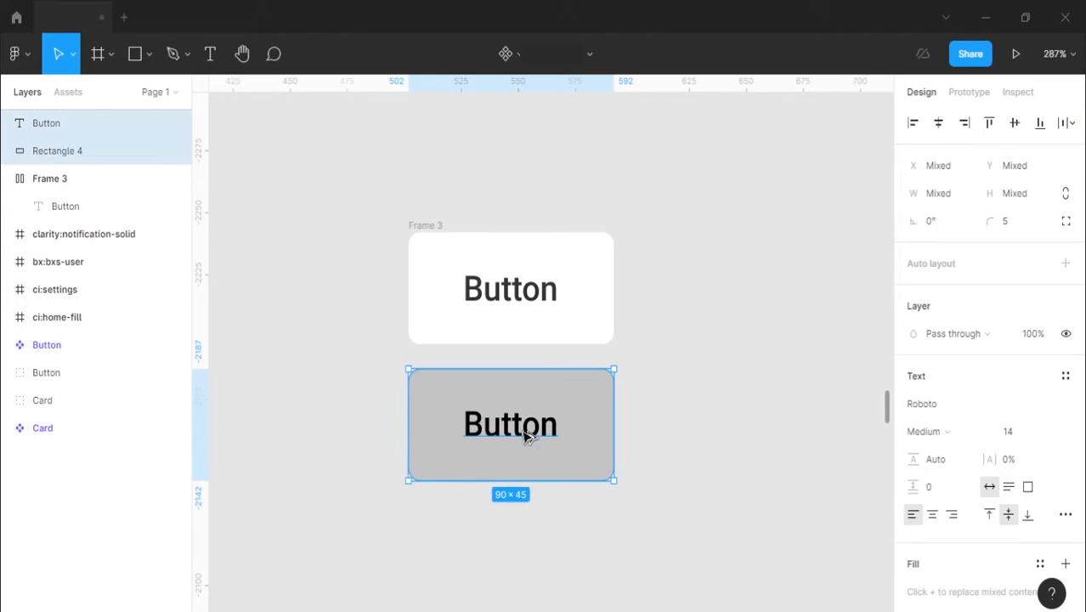
{"action": "left_click_drag", "start_coordinate": [521, 441], "coordinate": [539, 561]}
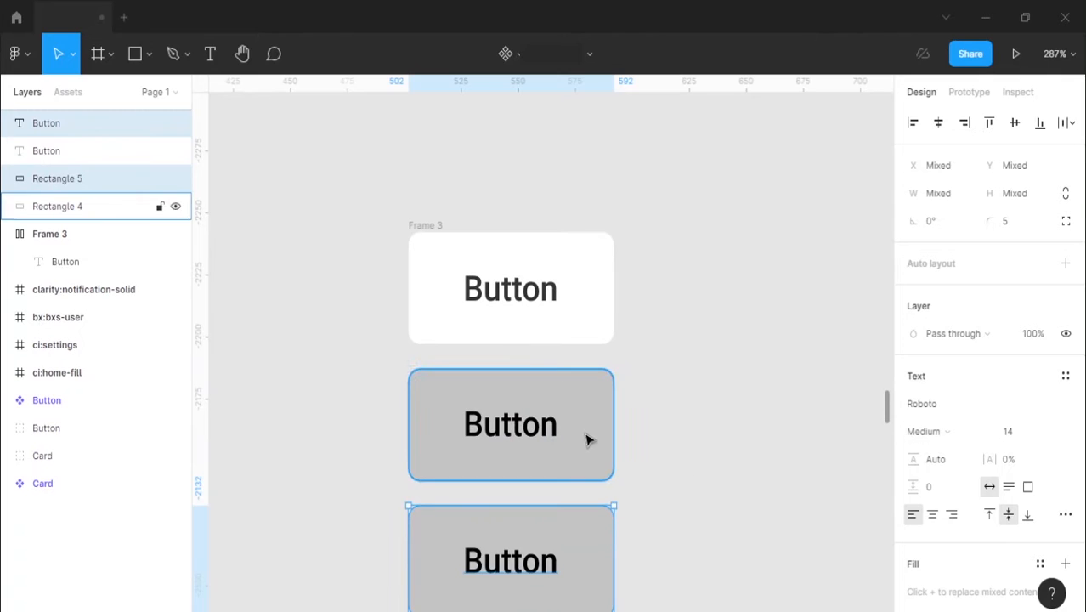
Step: Turn the upper grey rectangle and its text into an auto layout frame with its contents aligned to the centre
{"action": "left_click", "coordinate": [529, 432]}
{"action": "left_click", "coordinate": [566, 390], "text": "shift"}
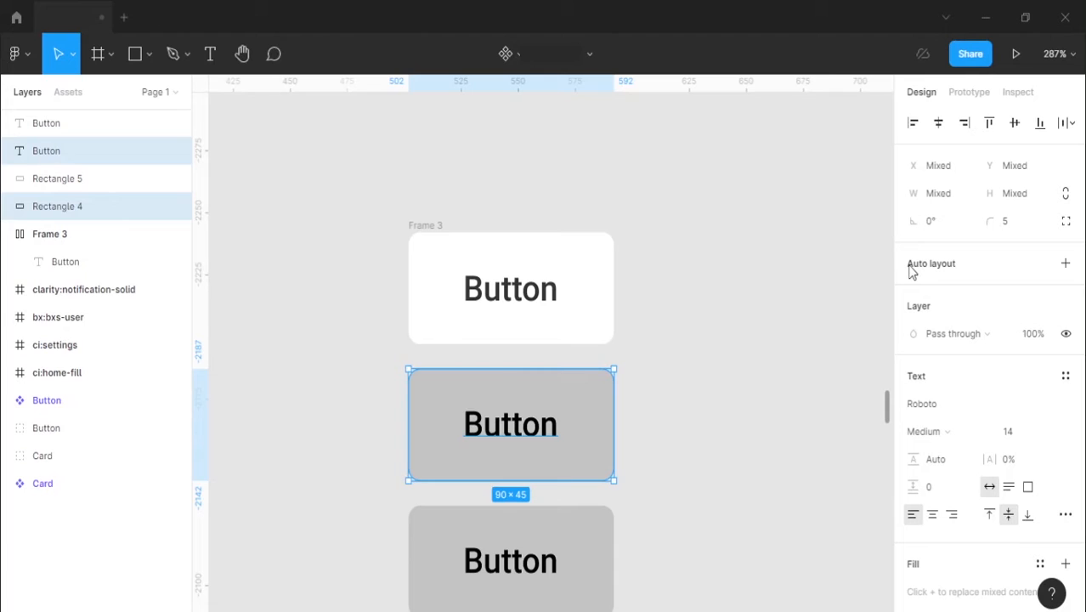
{"action": "left_click", "coordinate": [1065, 266]}
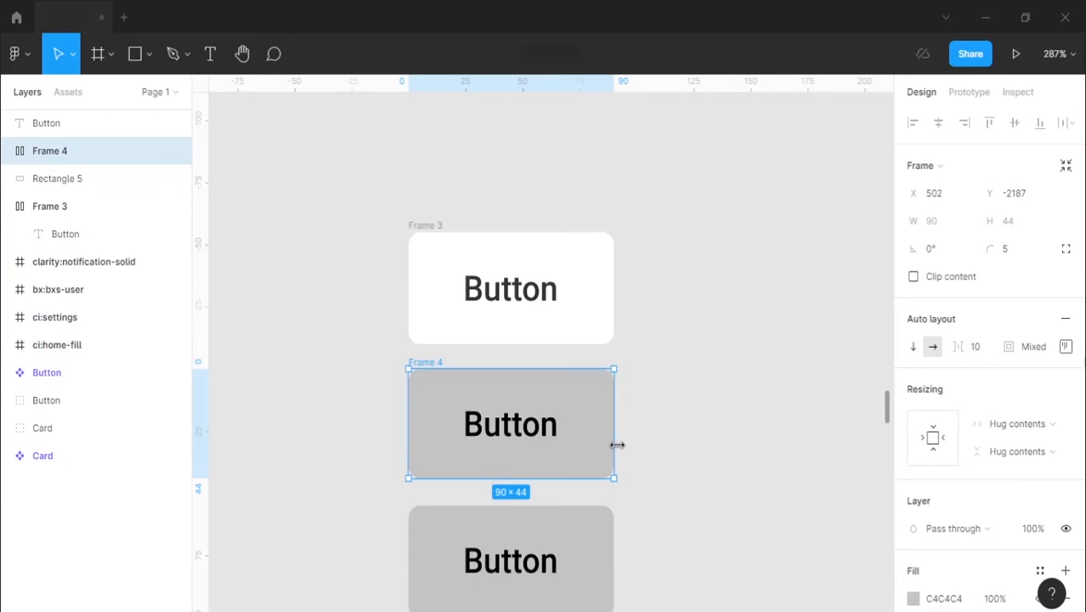
{"action": "key", "text": "ctrl+z"}
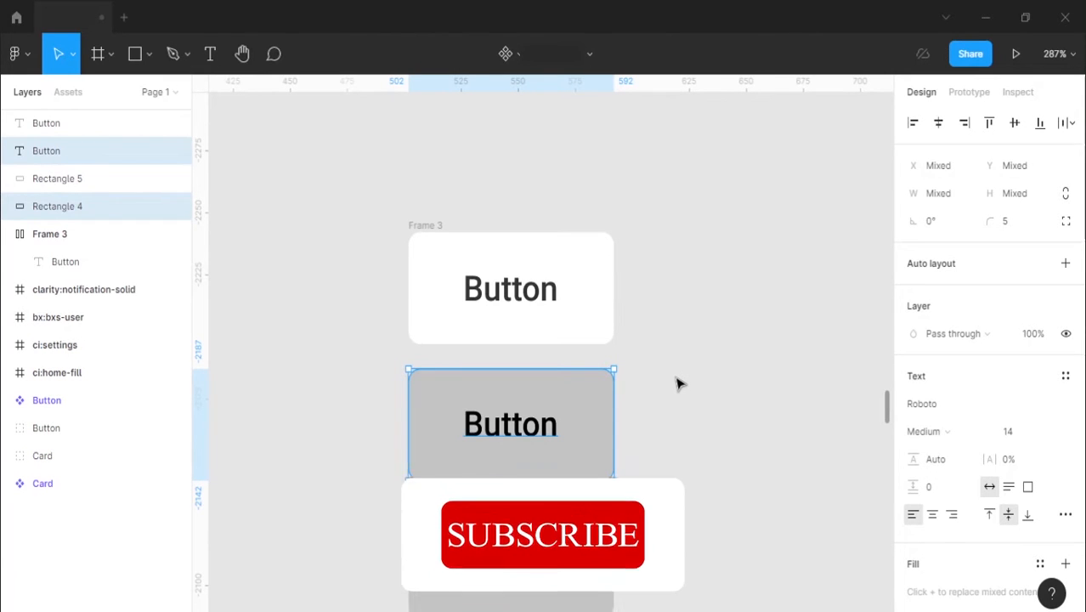
{"action": "key", "text": "shift+a"}
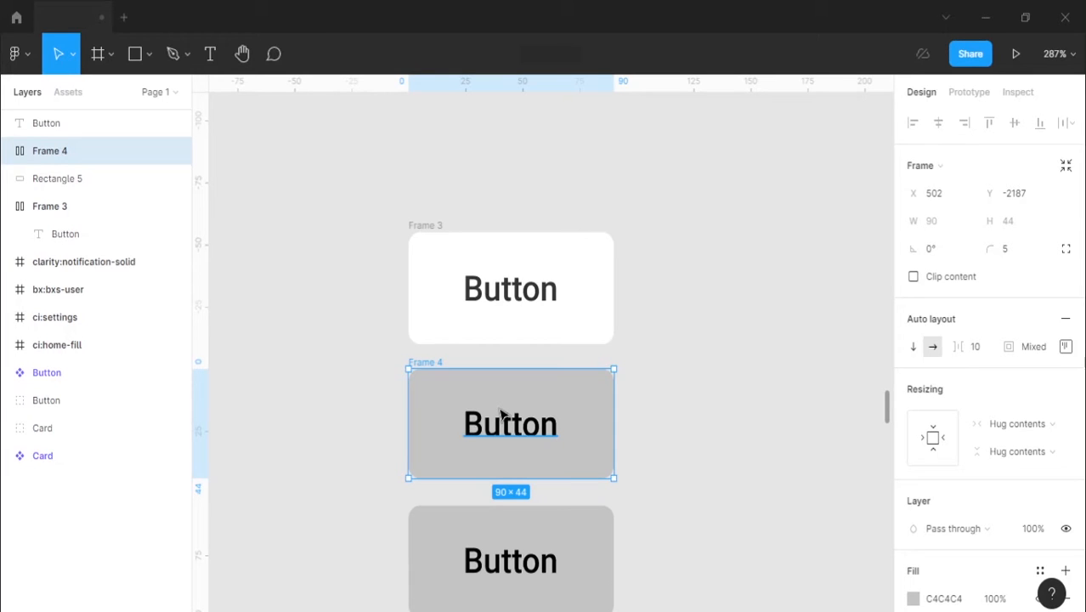
{"action": "left_click", "coordinate": [1065, 346]}
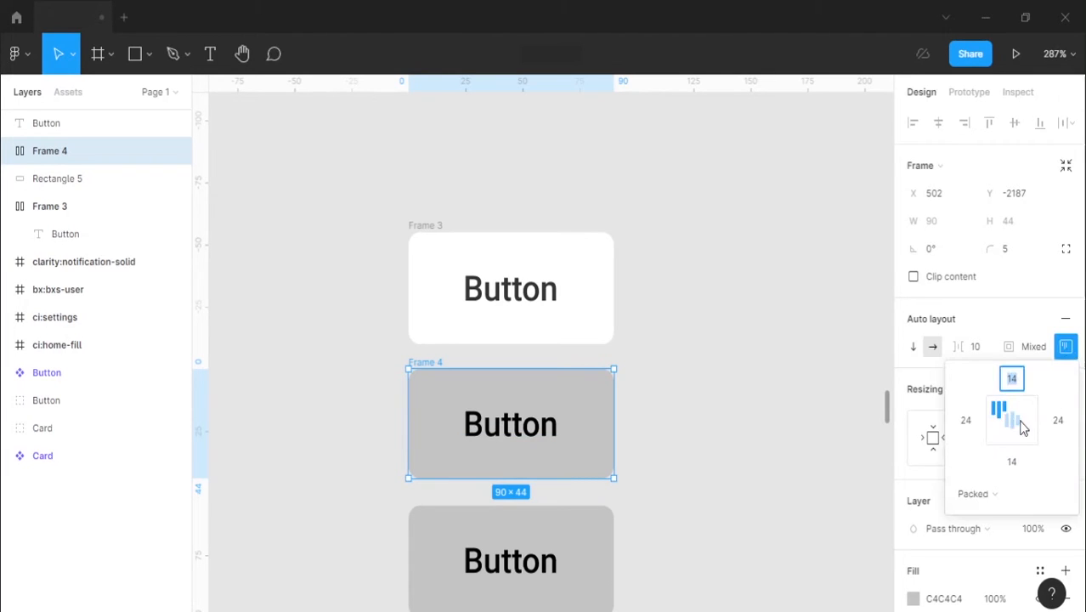
{"action": "left_click", "coordinate": [757, 445]}
Step: Group the lowest grey rectangle with its "Button" text
{"action": "left_click", "coordinate": [501, 562]}
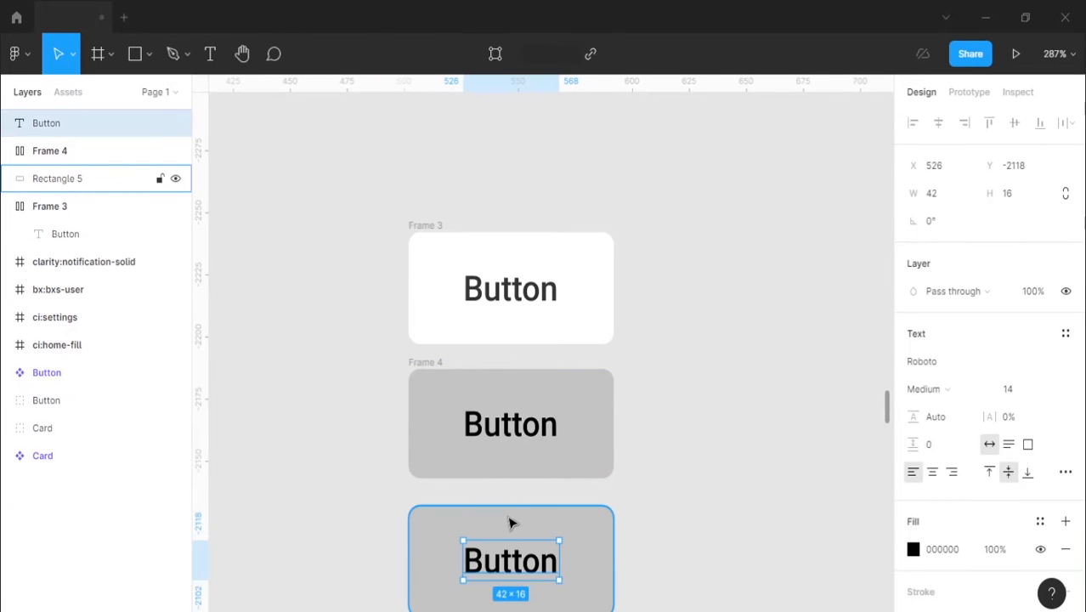
{"action": "left_click", "coordinate": [510, 519], "text": "shift"}
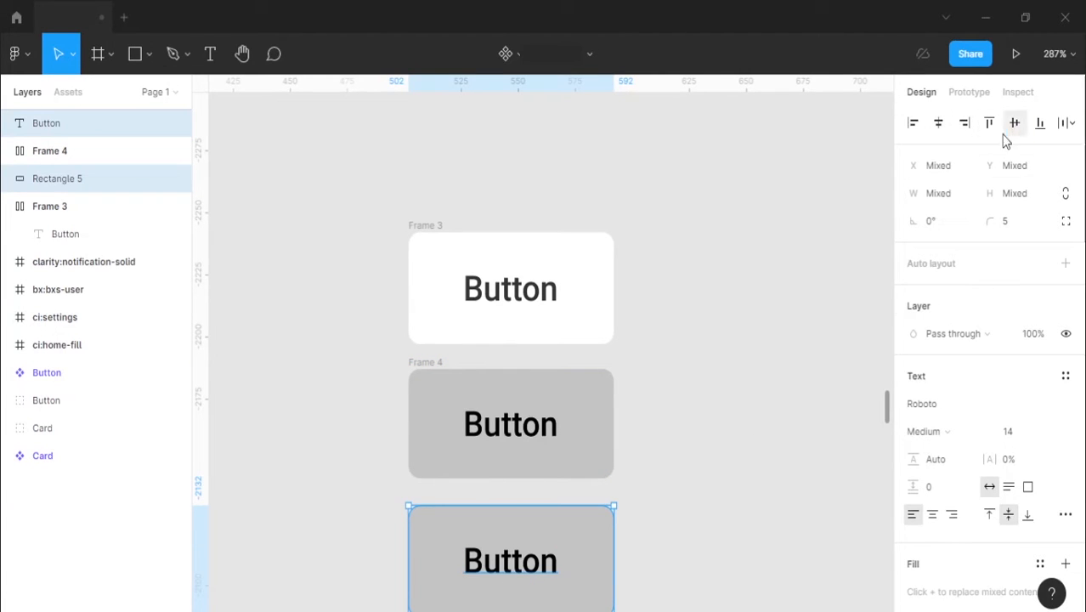
{"action": "scroll", "coordinate": [568, 498], "scroll_direction": "down", "scroll_amount": 1}
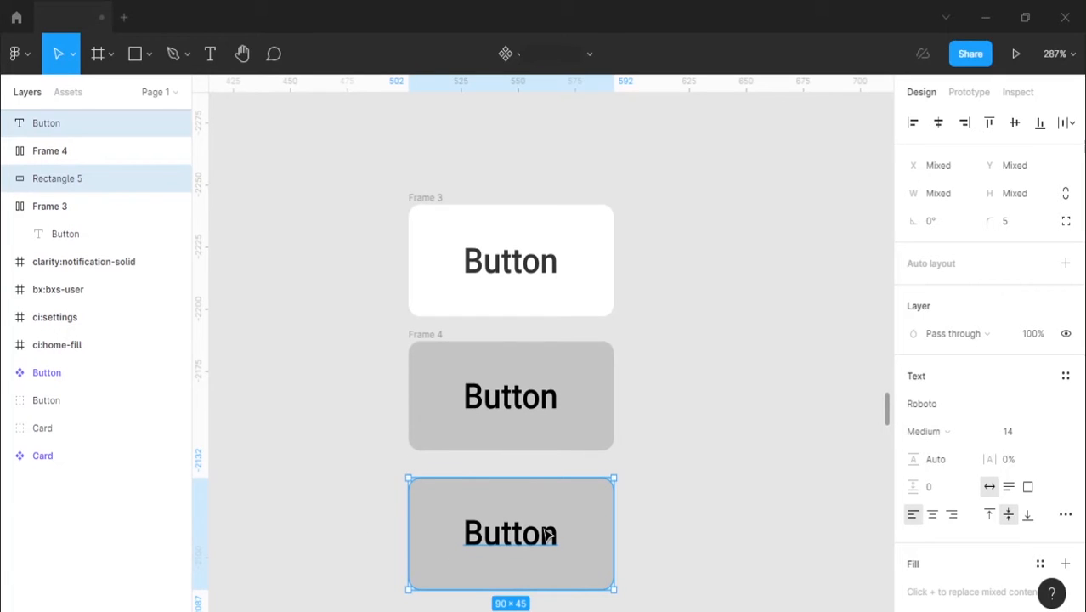
{"action": "key", "text": "ctrl+g"}
{"action": "left_click", "coordinate": [675, 475]}
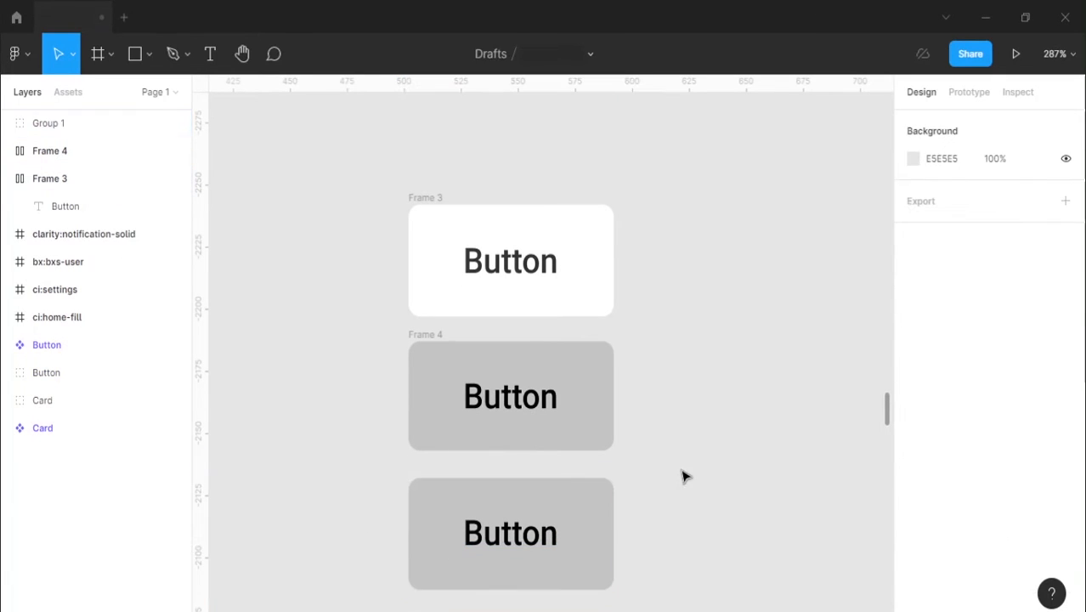
Step: Try resizing the grouped grey button horizontally by its side edge
{"action": "left_click", "coordinate": [560, 517]}
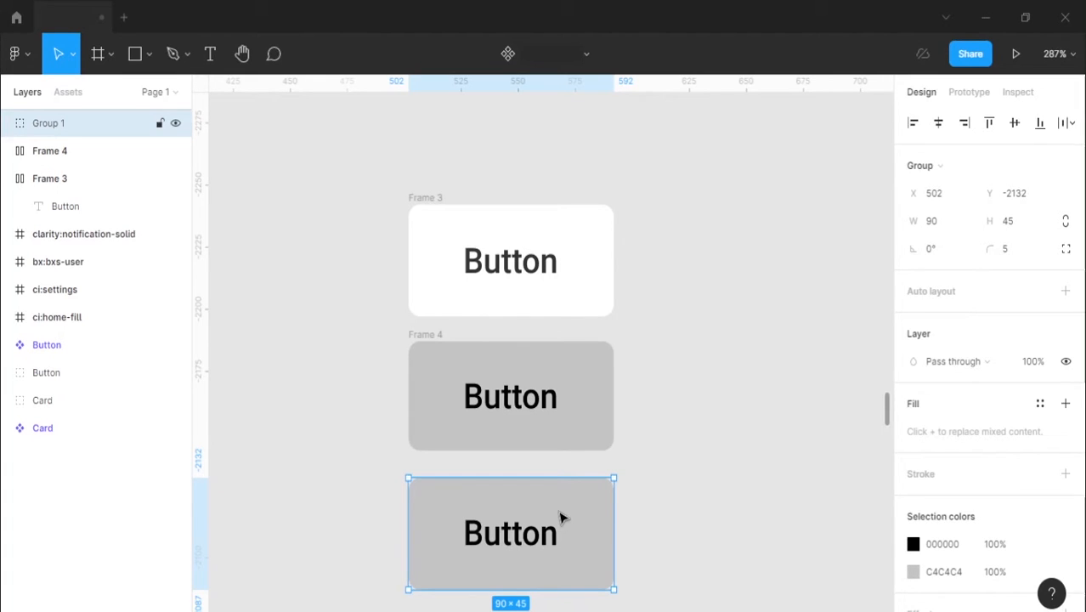
{"action": "scroll", "coordinate": [604, 434], "scroll_direction": "down", "scroll_amount": 2}
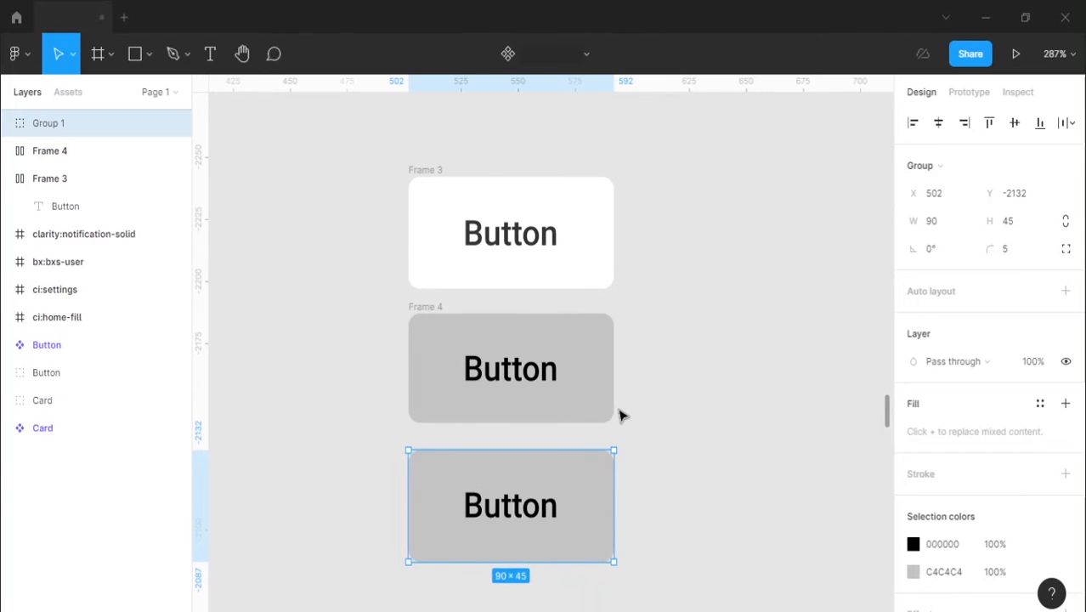
{"action": "scroll", "coordinate": [619, 410], "scroll_direction": "down", "scroll_amount": 2}
{"action": "scroll", "coordinate": [544, 443], "scroll_direction": "down", "scroll_amount": 1}
{"action": "scroll", "coordinate": [544, 433], "scroll_direction": "up", "scroll_amount": 1}
{"action": "scroll", "coordinate": [544, 429], "scroll_direction": "right", "scroll_amount": 1}
{"action": "scroll", "coordinate": [544, 422], "scroll_direction": "down", "scroll_amount": 1}
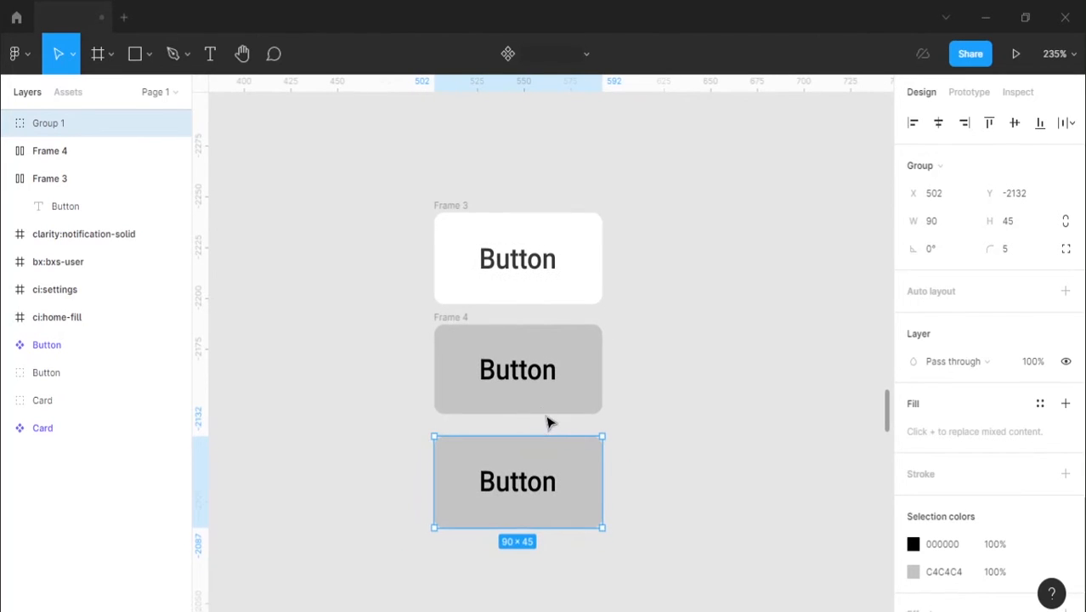
{"action": "scroll", "coordinate": [548, 416], "scroll_direction": "down", "scroll_amount": 3}
{"action": "scroll", "coordinate": [553, 399], "scroll_direction": "right", "scroll_amount": 1}
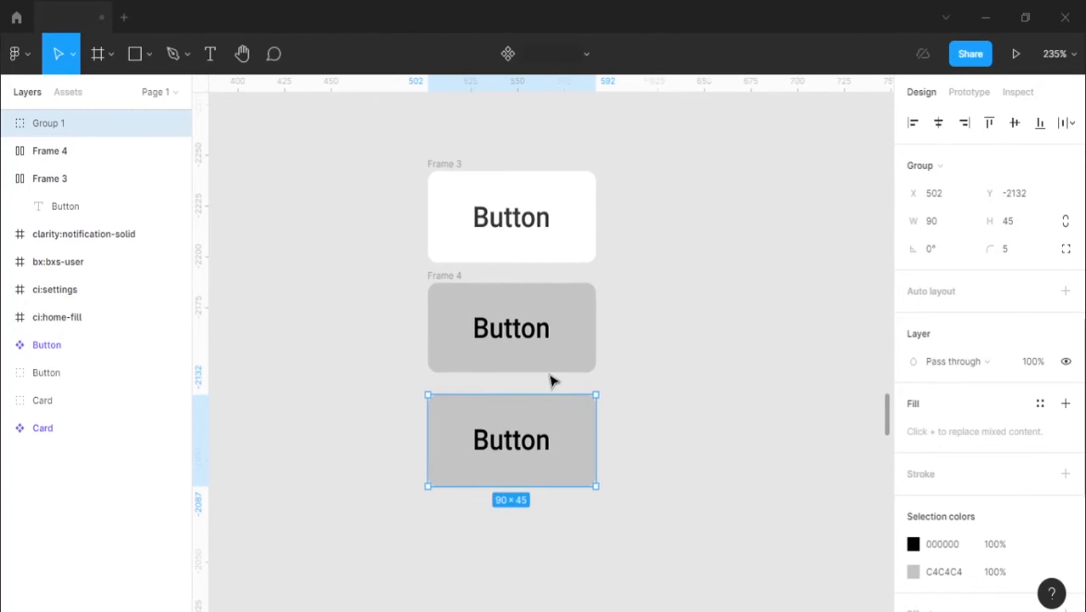
{"action": "scroll", "coordinate": [551, 382], "scroll_direction": "right", "scroll_amount": 1}
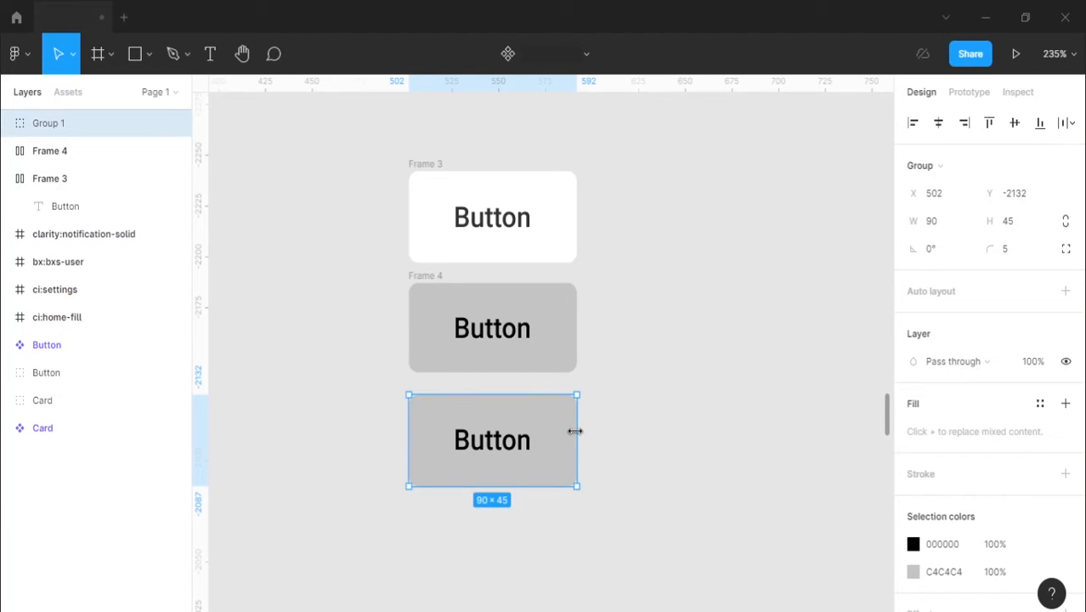
{"action": "mouse_move", "coordinate": [577, 431]}
{"action": "left_mouse_down"}
{"action": "mouse_move", "coordinate": [882, 412]}
{"action": "mouse_move", "coordinate": [754, 400]}
{"action": "mouse_move", "coordinate": [573, 414]}
{"action": "left_mouse_up"}
Step: Try resizing the grey auto layout button to a width of about 118 and to about 125 × 52, restoring it each time
{"action": "left_click", "coordinate": [428, 273]}
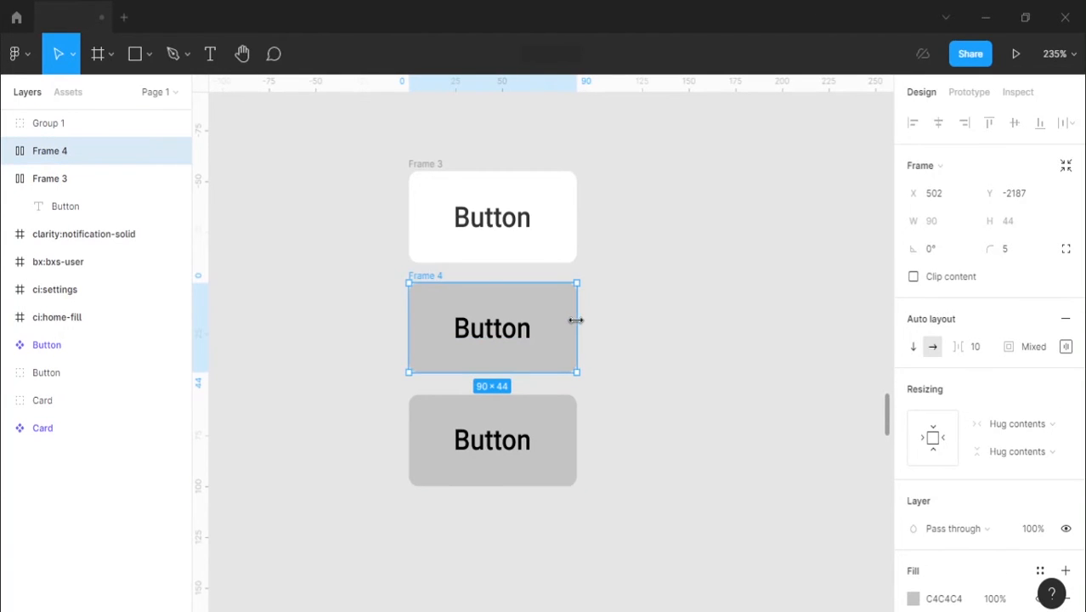
{"action": "left_click_drag", "start_coordinate": [577, 319], "coordinate": [630, 349]}
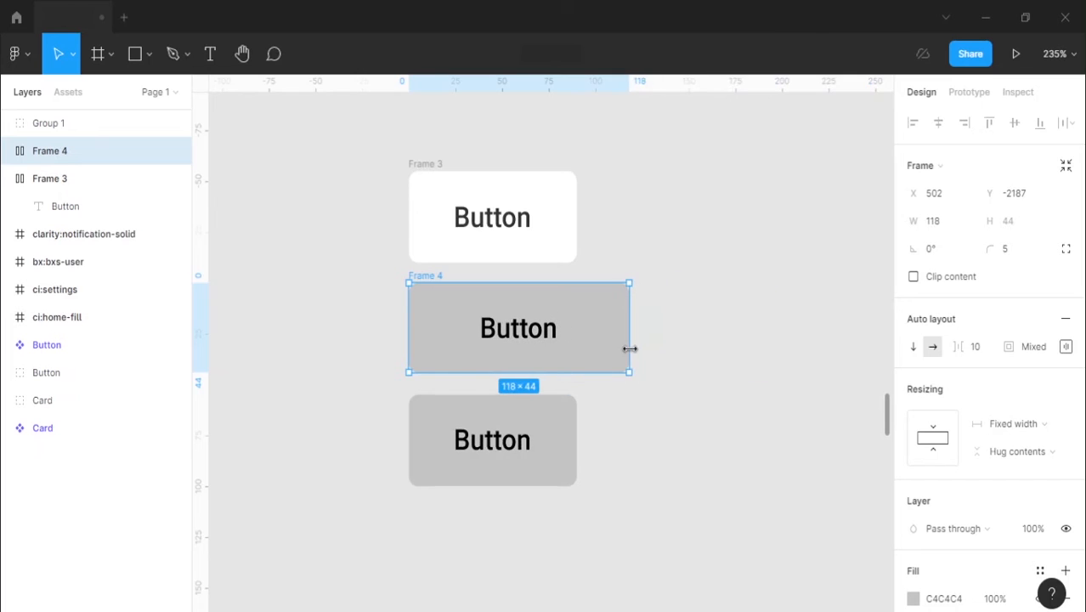
{"action": "double_click", "coordinate": [630, 349]}
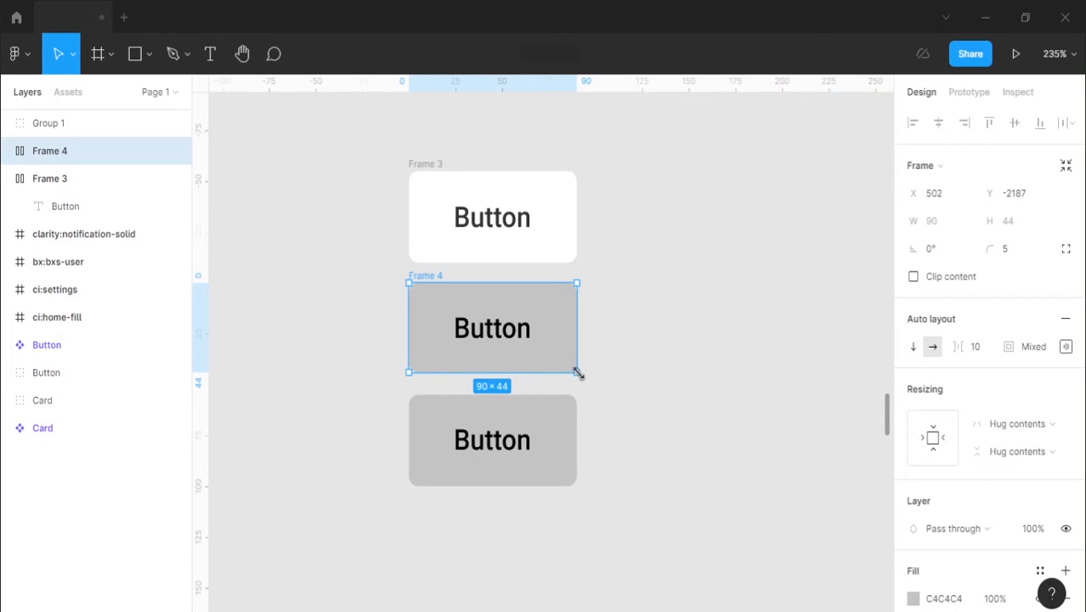
{"action": "left_click_drag", "start_coordinate": [577, 372], "coordinate": [640, 381]}
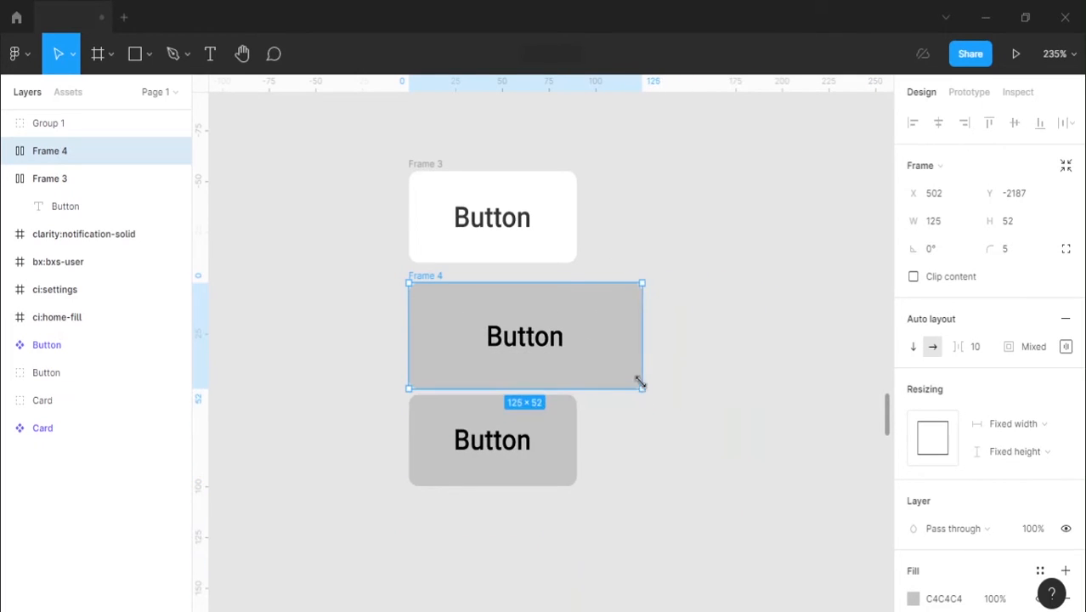
{"action": "key", "text": "ctrl+z"}
Step: Try resizing the grouped grey button from its corner to about 94 × 47
{"action": "left_click", "coordinate": [519, 441]}
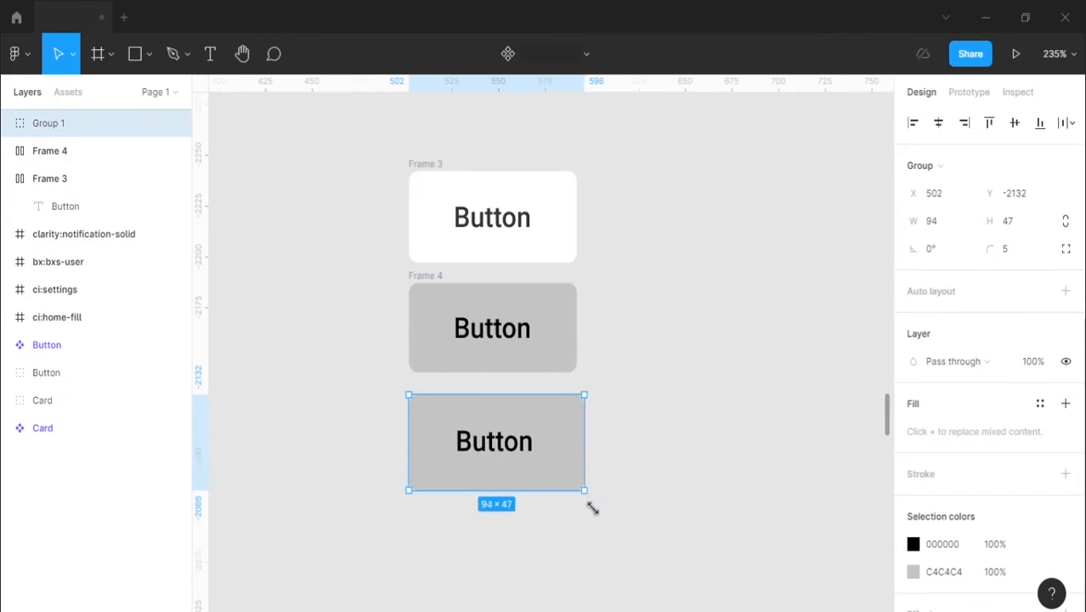
{"action": "left_click_drag", "start_coordinate": [592, 507], "coordinate": [577, 113]}
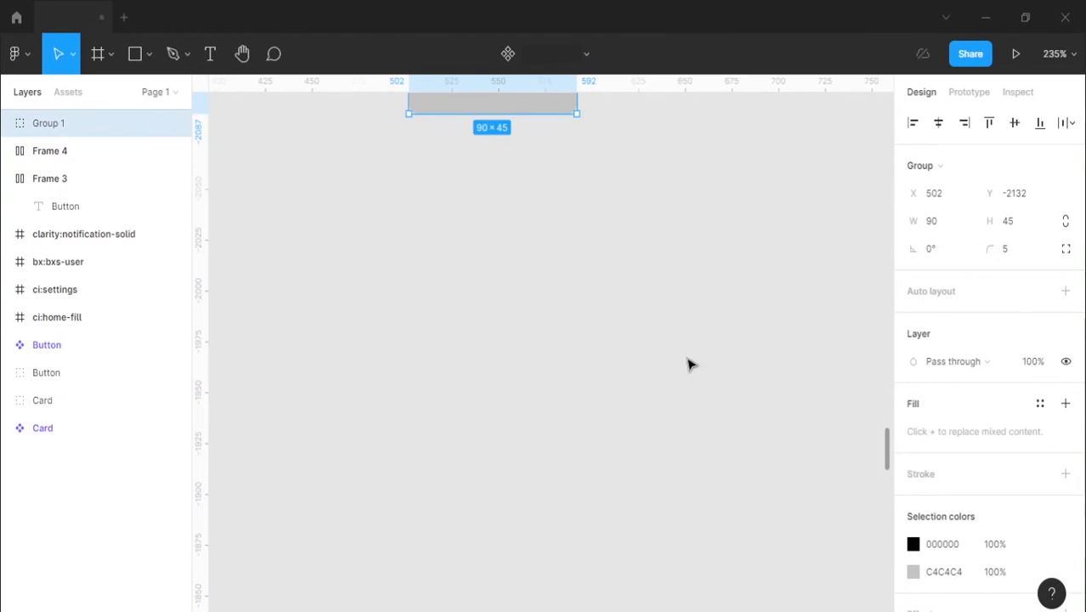
Step: Delete the grouped grey button beneath the auto layout button
{"action": "left_click", "coordinate": [657, 274]}
{"action": "scroll", "coordinate": [494, 342], "scroll_direction": "up", "scroll_amount": 3}
{"action": "left_click", "coordinate": [491, 344]}
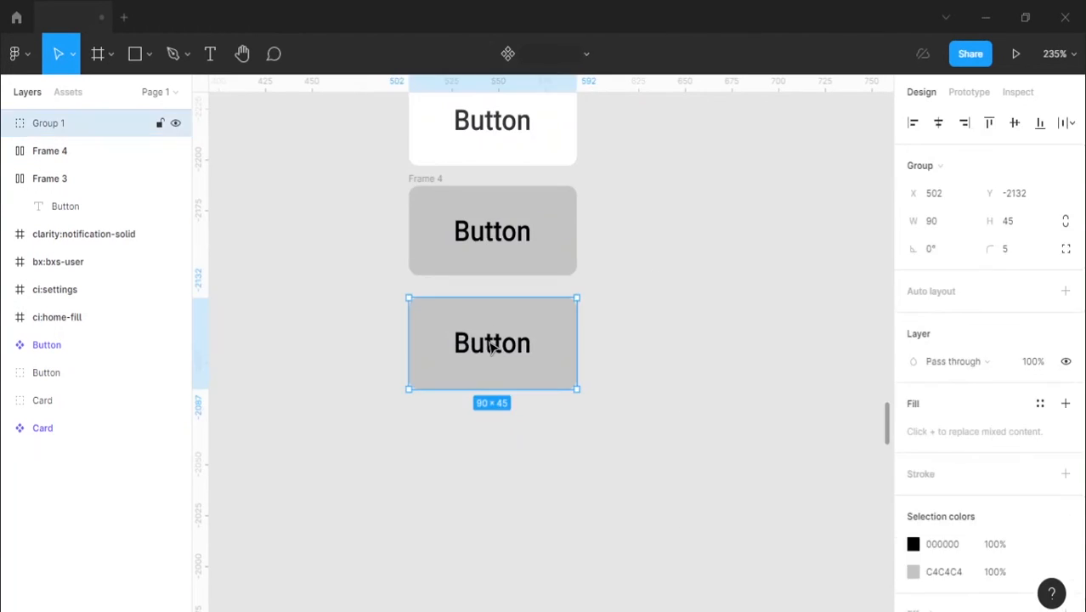
{"action": "key", "text": "Delete"}
Step: Move the grey auto layout button to the left of the white button at X 400, Y -2242, and collapse Frame 3's layers
{"action": "scroll", "coordinate": [489, 340], "scroll_direction": "up", "scroll_amount": 4}
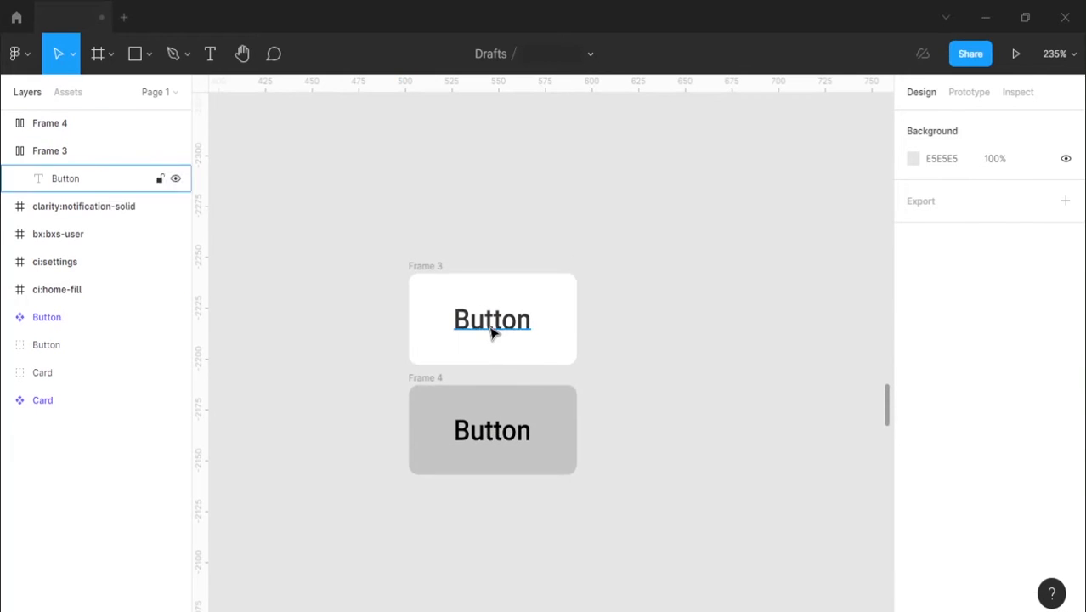
{"action": "left_click", "coordinate": [424, 372]}
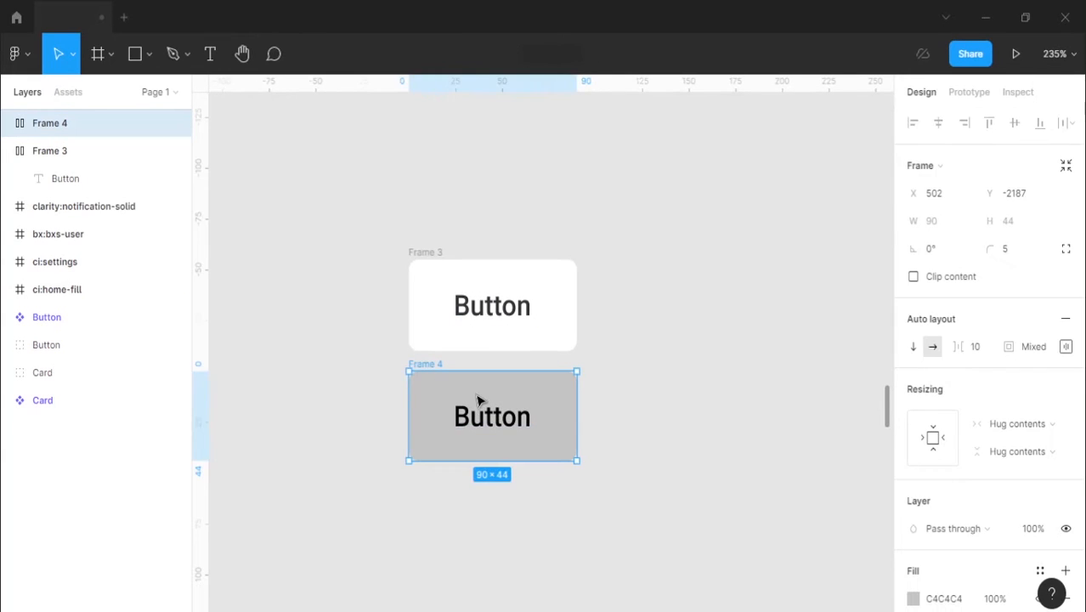
{"action": "left_click_drag", "start_coordinate": [478, 400], "coordinate": [287, 285]}
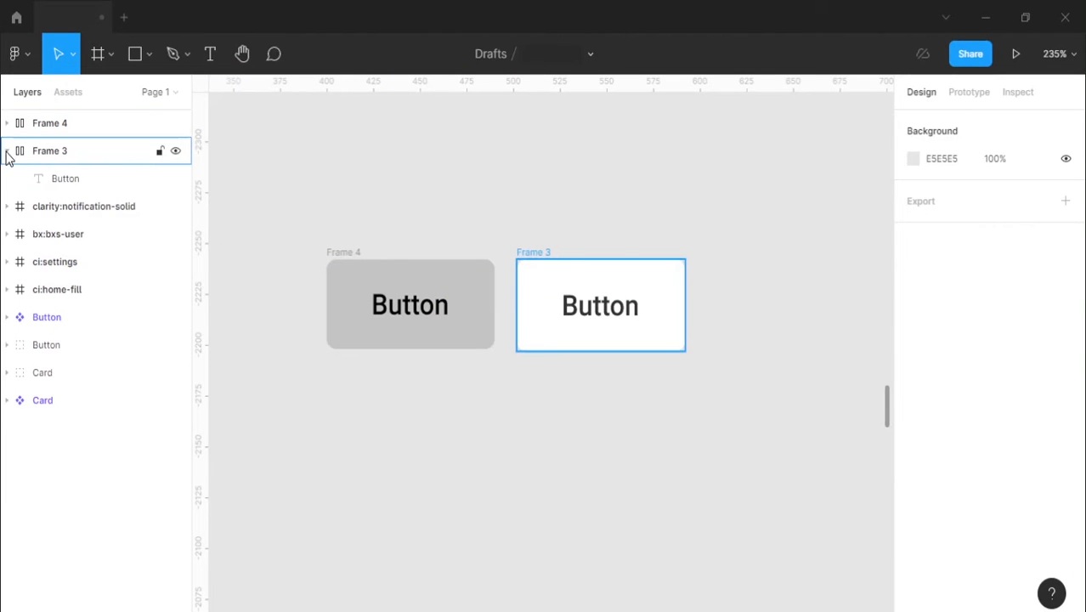
{"action": "left_click", "coordinate": [7, 151]}
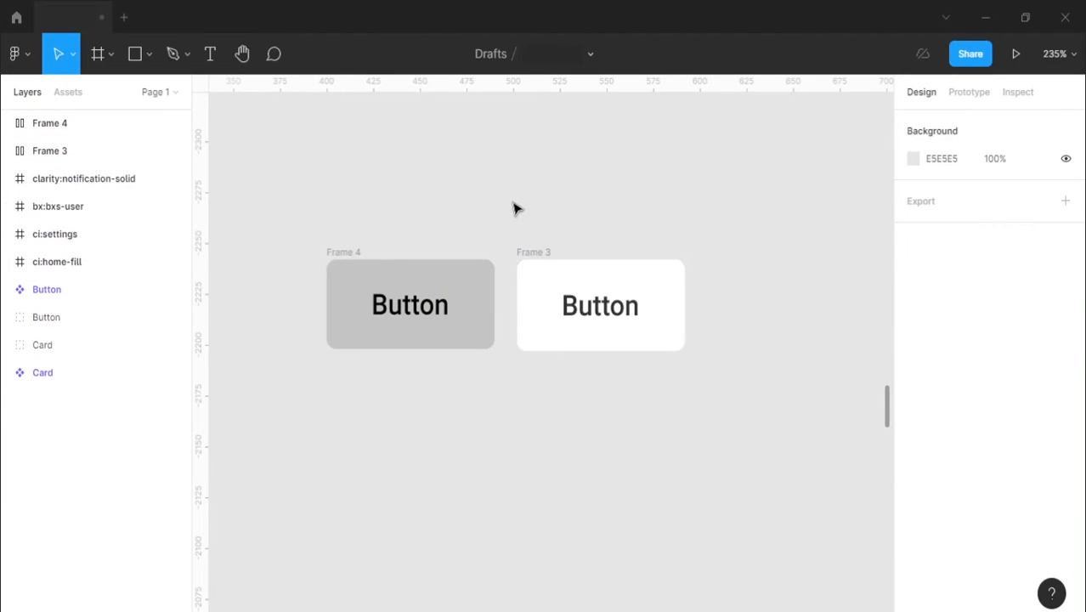
Step: Turn the grey auto layout button, Frame 4, into a component
{"action": "left_click", "coordinate": [349, 252]}
{"action": "left_click", "coordinate": [353, 280]}
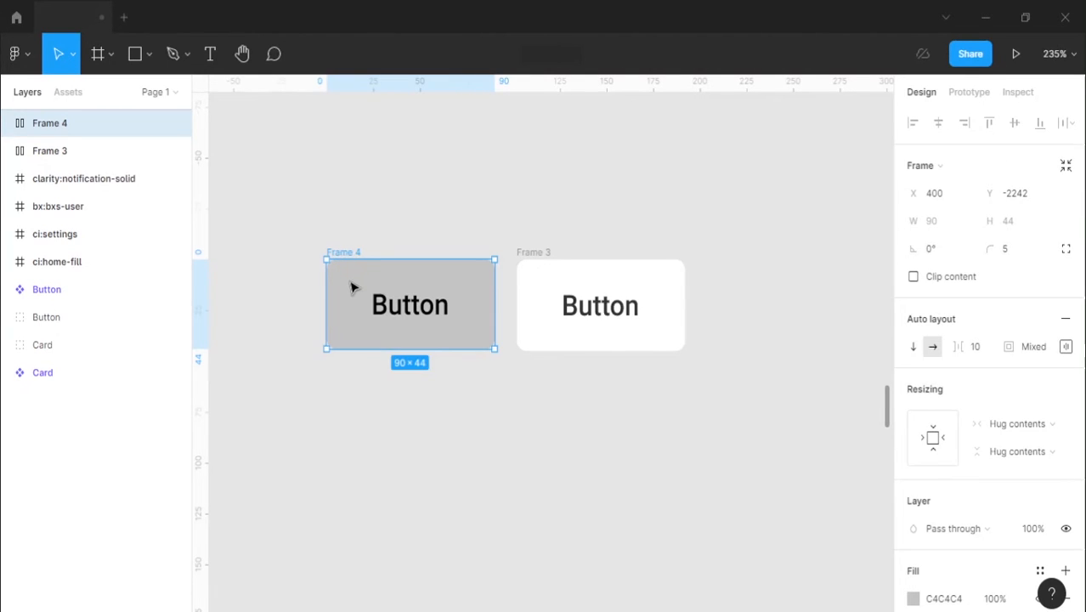
{"action": "right_click", "coordinate": [354, 287]}
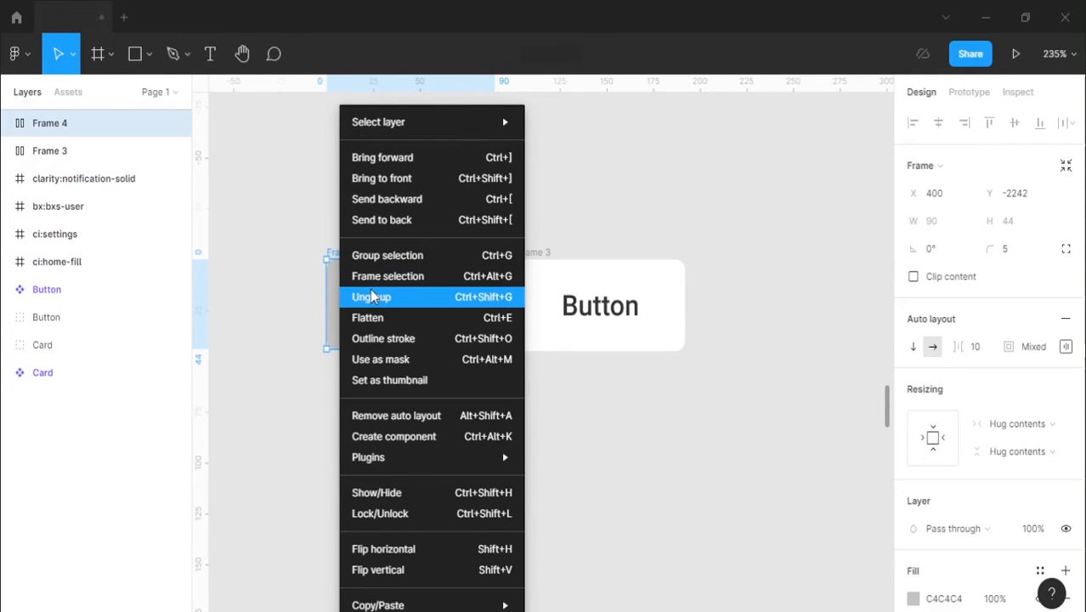
{"action": "left_click", "coordinate": [408, 438]}
{"action": "key", "text": "ctrl+z"}
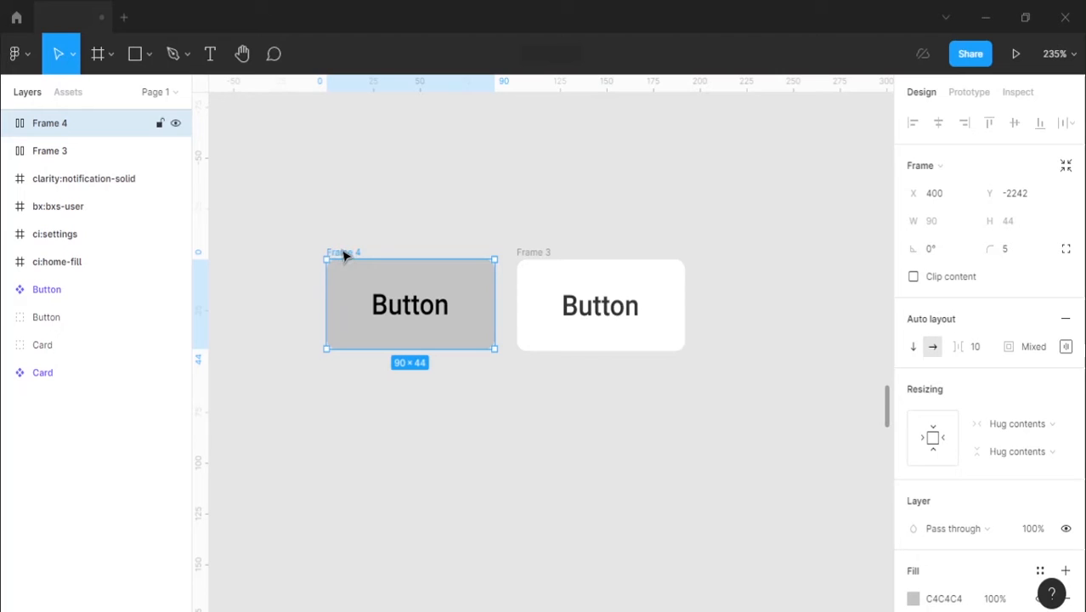
{"action": "key", "text": "ctrl+alt+k"}
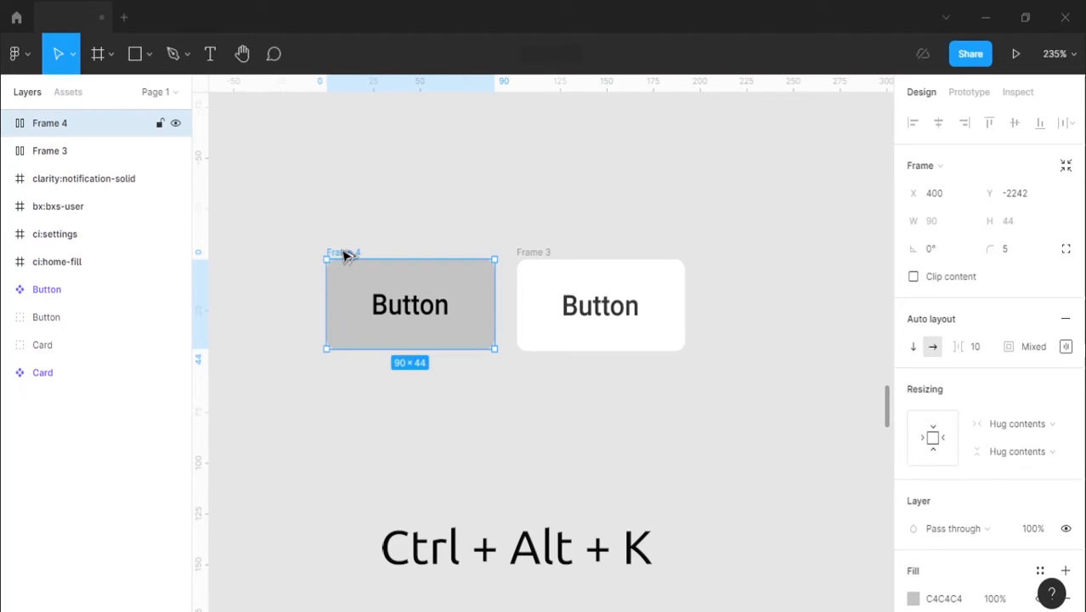
{"action": "key", "text": "ctrl+alt+k"}
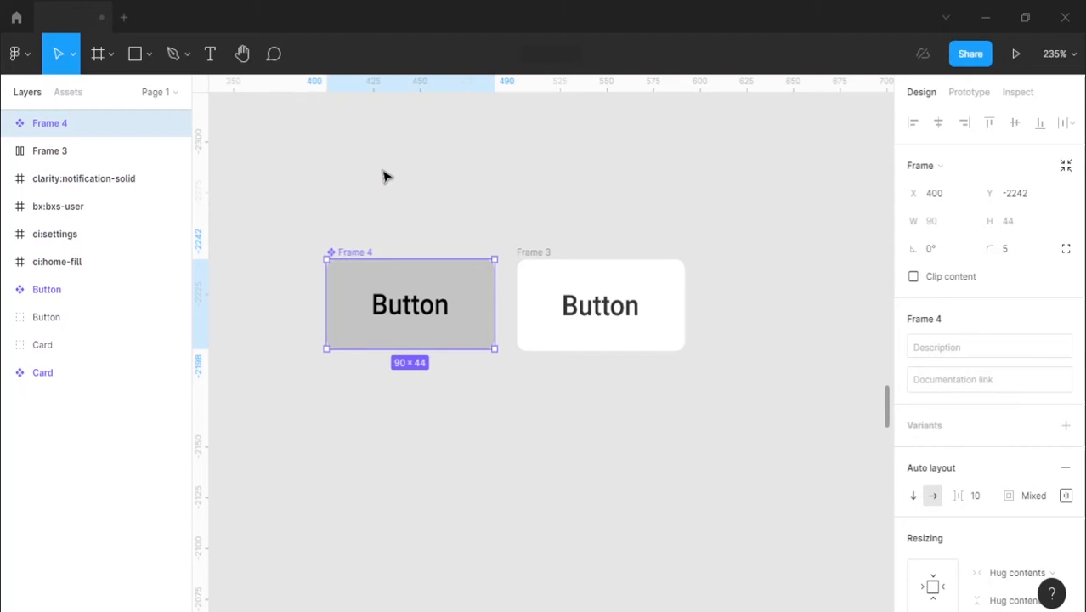
{"action": "left_click", "coordinate": [510, 129]}
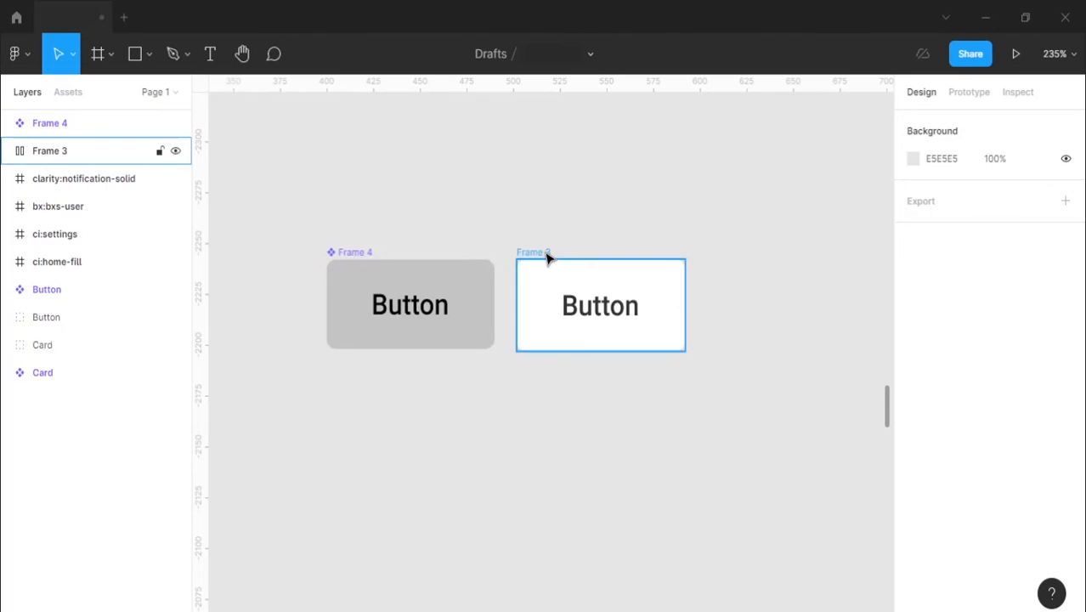
Step: Duplicate the grey component and the white Frame 3 button together straight below the originals, at Y -2170
{"action": "left_click", "coordinate": [346, 252]}
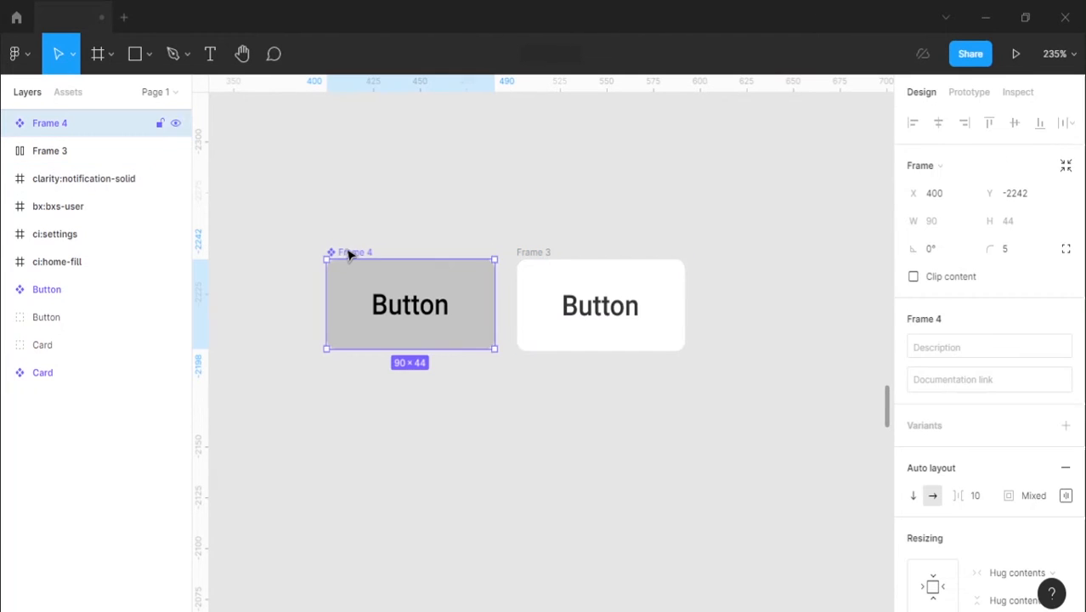
{"action": "left_click", "coordinate": [528, 253], "text": "shift"}
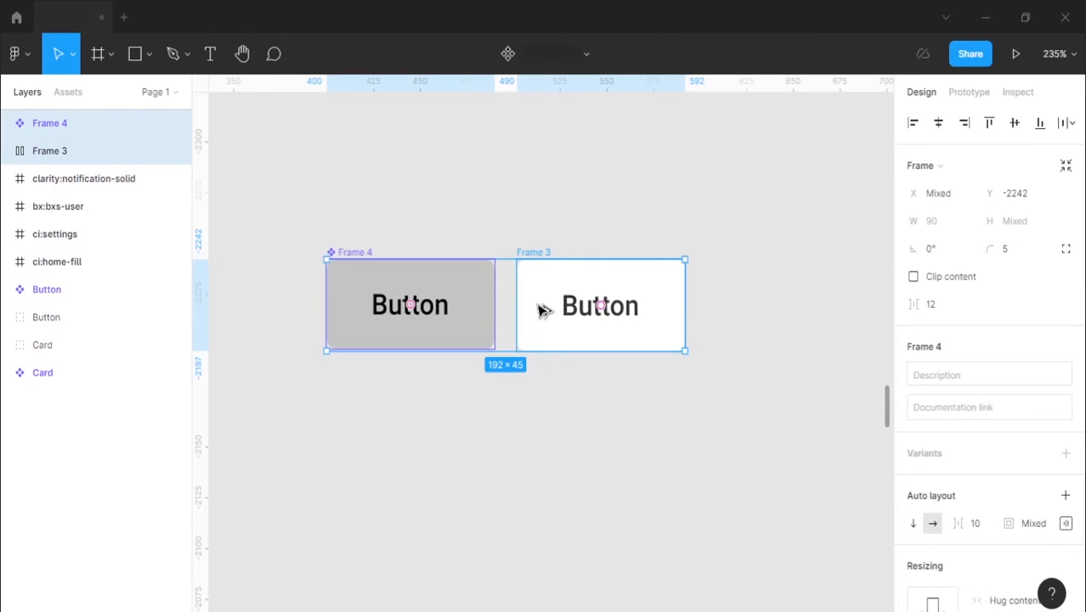
{"action": "left_click_drag", "start_coordinate": [541, 308], "coordinate": [547, 443]}
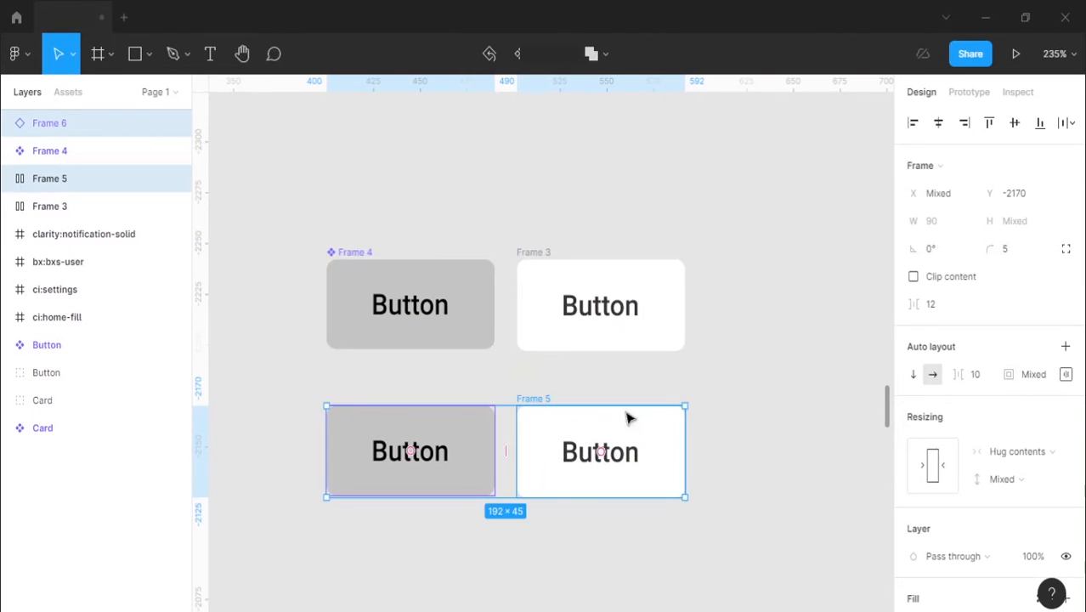
{"action": "left_click", "coordinate": [685, 375]}
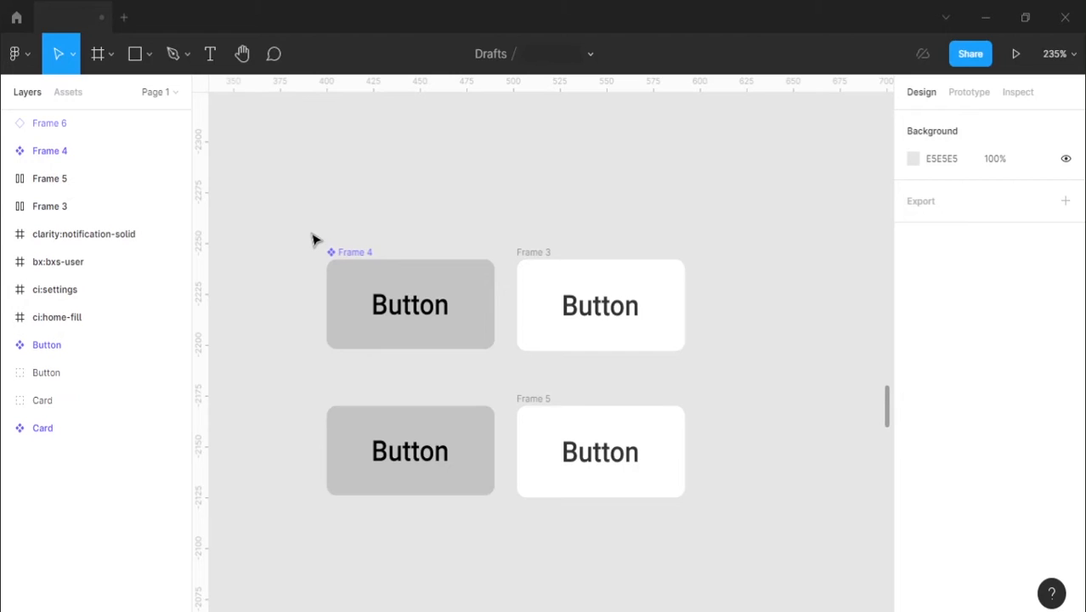
Step: Duplicate the second row's grey and white buttons together straight downwards to make a third row
{"action": "left_click", "coordinate": [410, 446]}
{"action": "left_click", "coordinate": [589, 444], "text": "shift"}
{"action": "left_click", "coordinate": [574, 416], "text": "shift"}
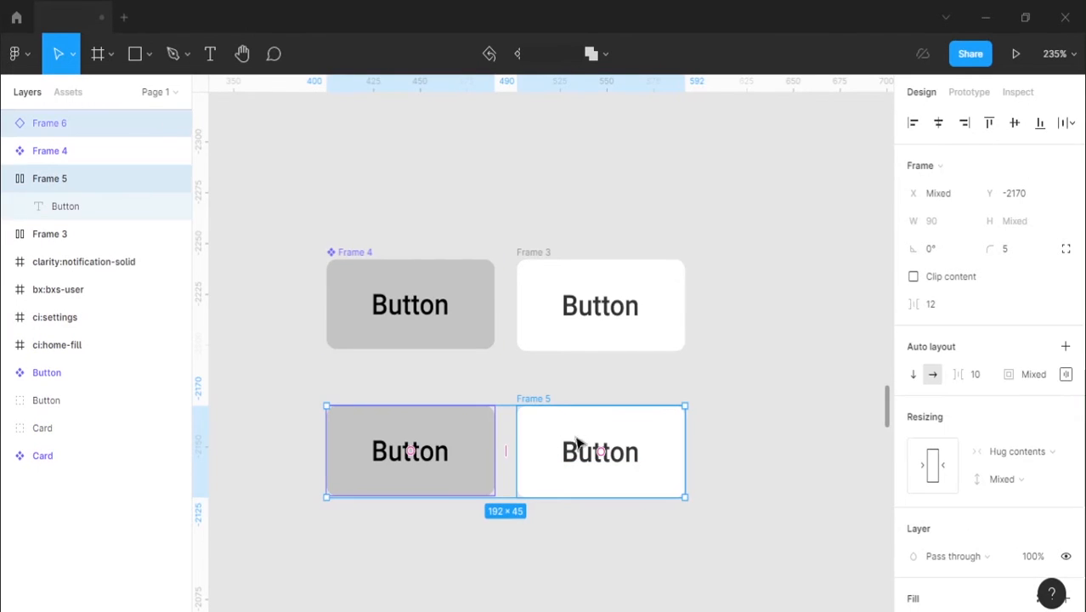
{"action": "left_click_drag", "start_coordinate": [570, 418], "coordinate": [575, 557]}
{"action": "left_click", "coordinate": [708, 506]}
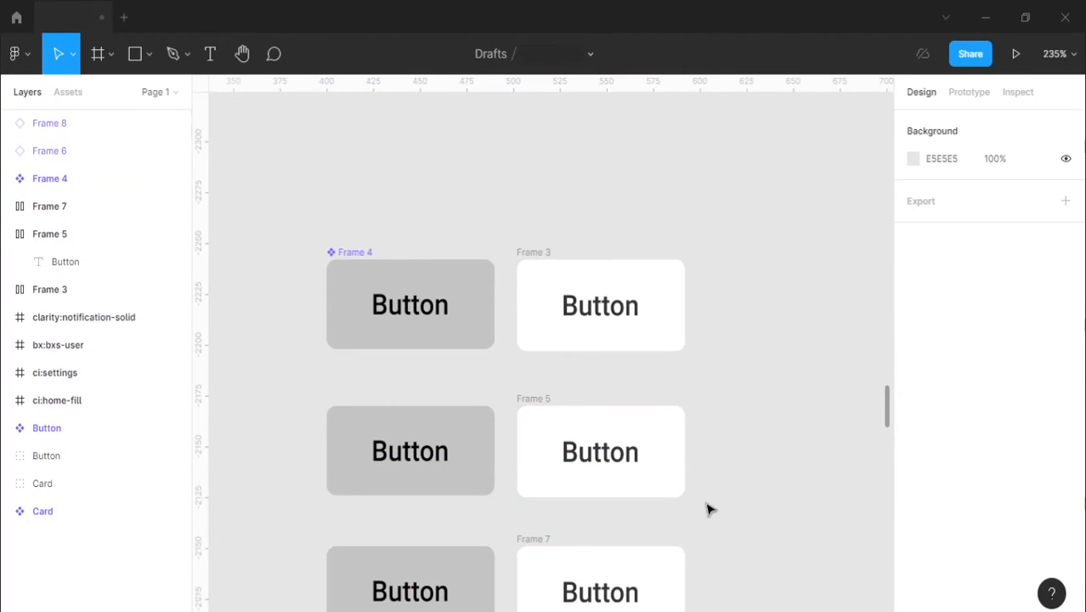
{"action": "scroll", "coordinate": [709, 476], "scroll_direction": "down", "scroll_amount": 3}
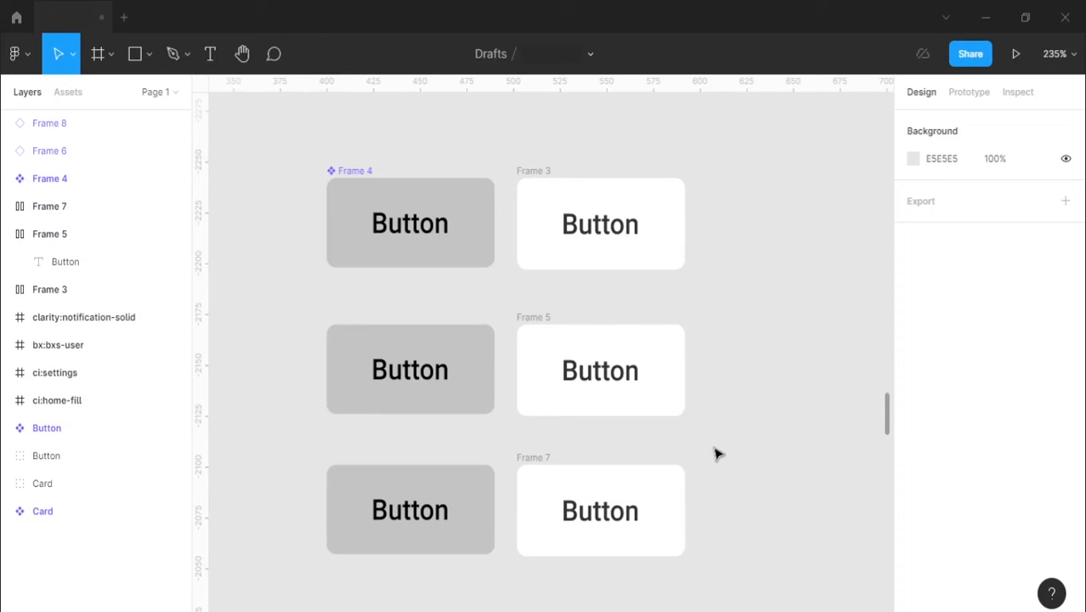
Step: Change the fill of the white Frame 3 button to the muted blue 64A0B2
{"action": "left_click", "coordinate": [544, 175]}
{"action": "scroll", "coordinate": [1003, 357], "scroll_direction": "down", "scroll_amount": 4}
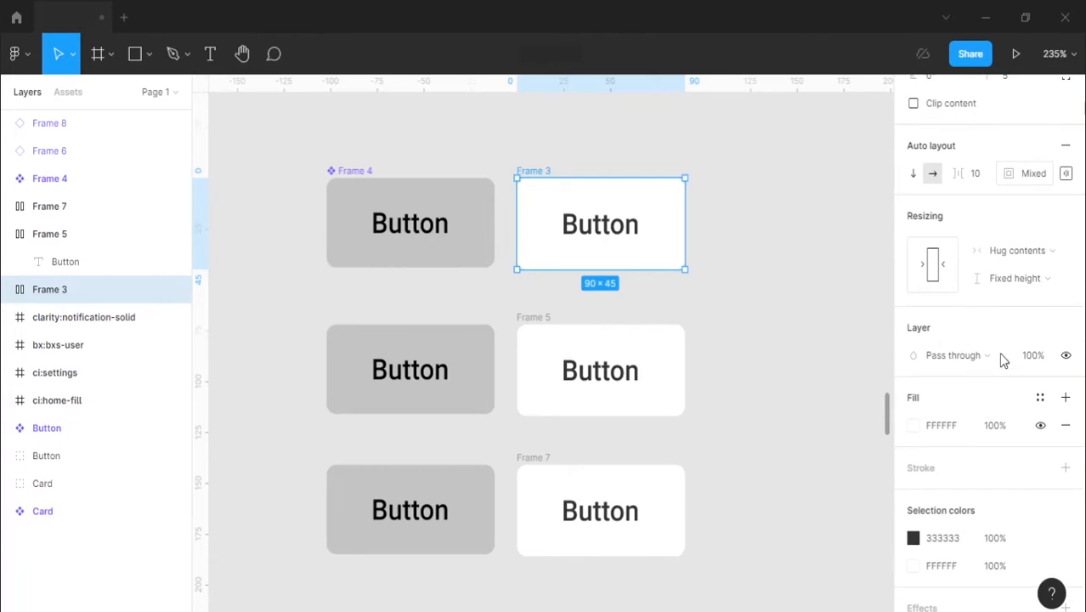
{"action": "left_click", "coordinate": [913, 427]}
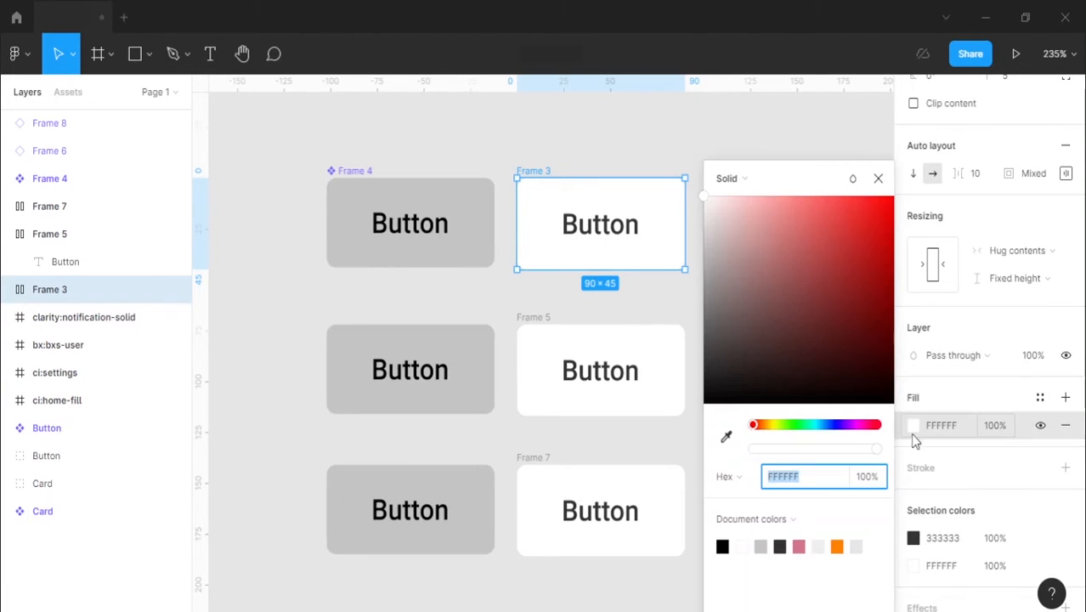
{"action": "left_click", "coordinate": [820, 428]}
{"action": "left_click_drag", "start_coordinate": [816, 396], "coordinate": [787, 263]}
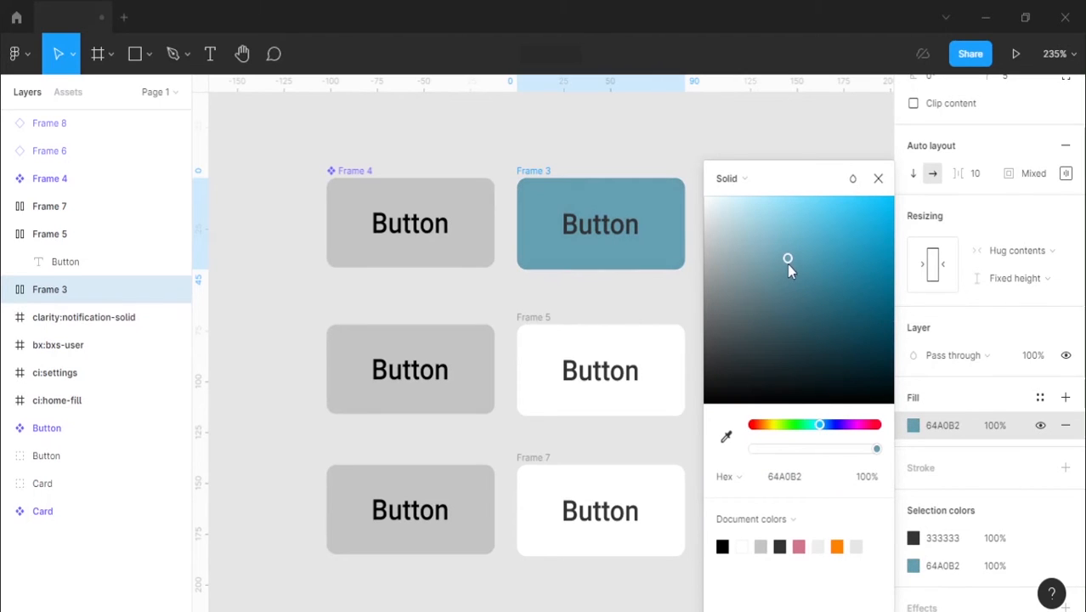
{"action": "left_click", "coordinate": [880, 179]}
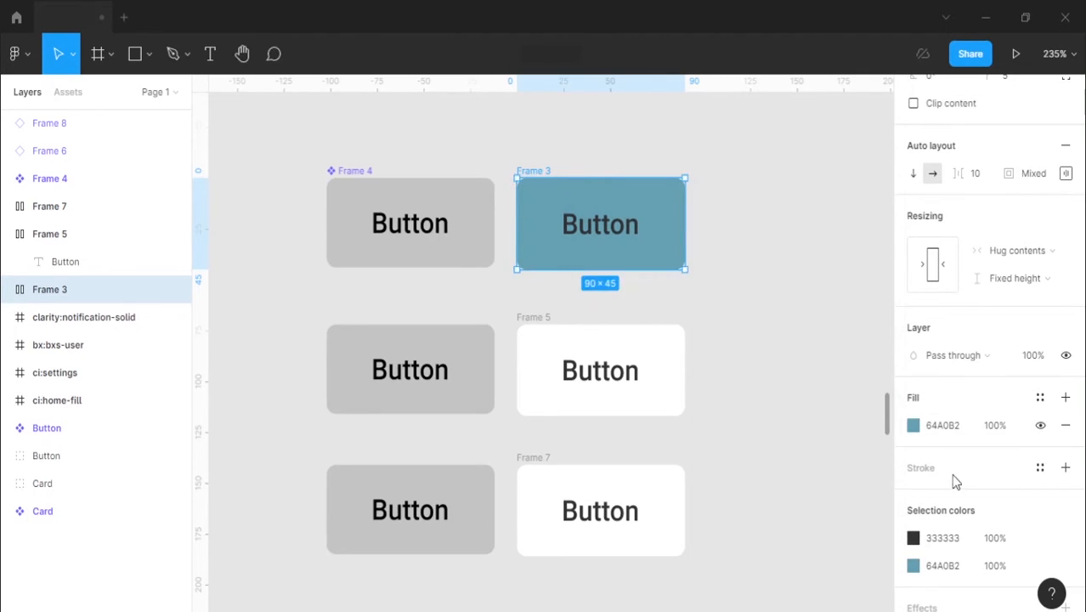
Step: Set the label colour of the Frame 3 button to EEEEEE
{"action": "left_click", "coordinate": [951, 540]}
{"action": "type", "text": "e"}
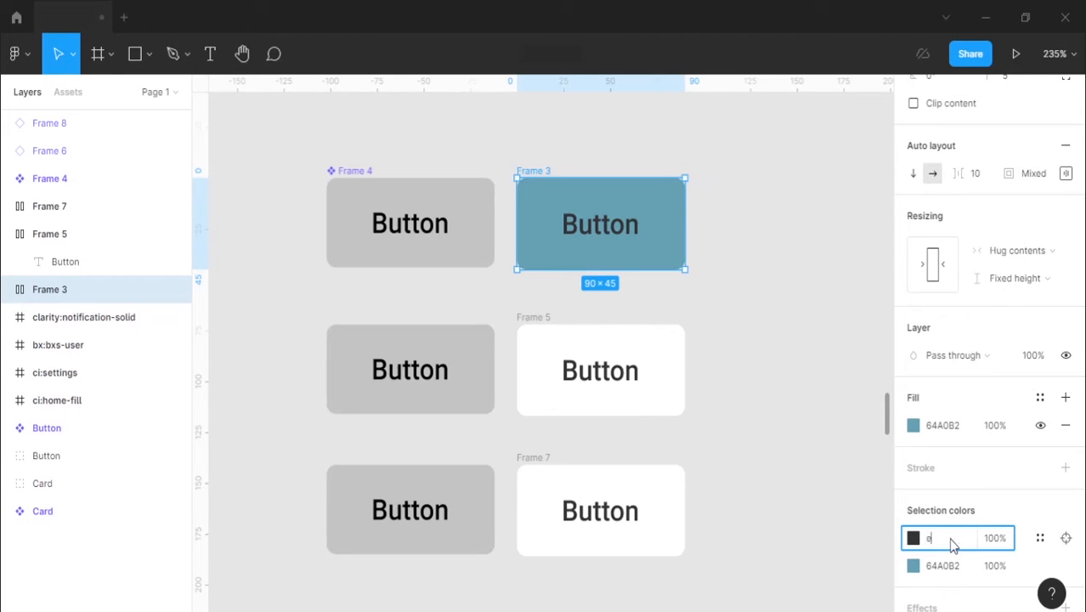
{"action": "type", "text": "eeeeee"}
{"action": "key", "text": "Return"}
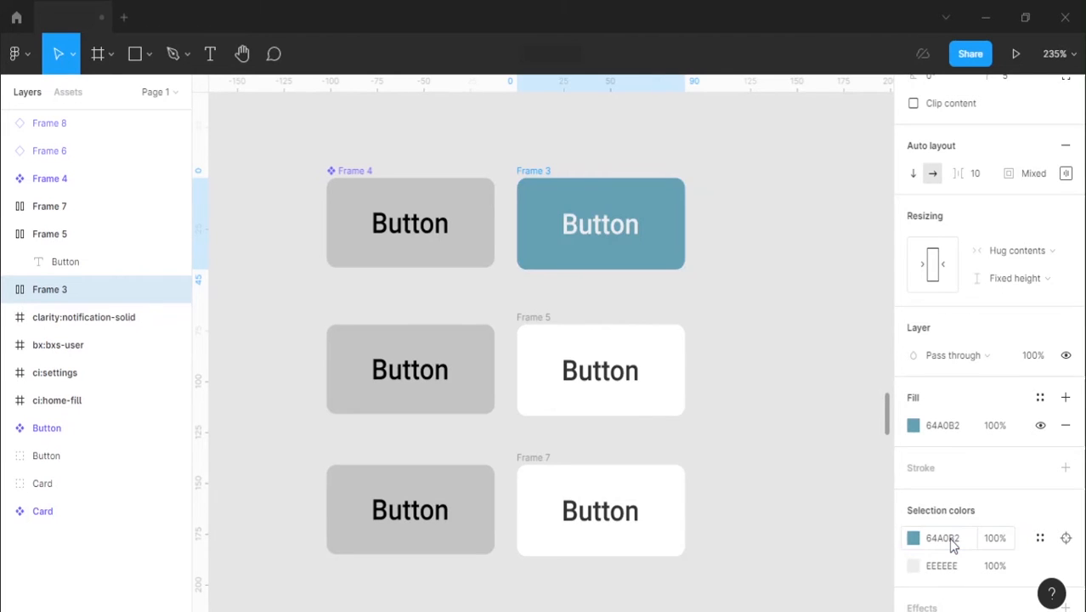
{"action": "left_click", "coordinate": [834, 298]}
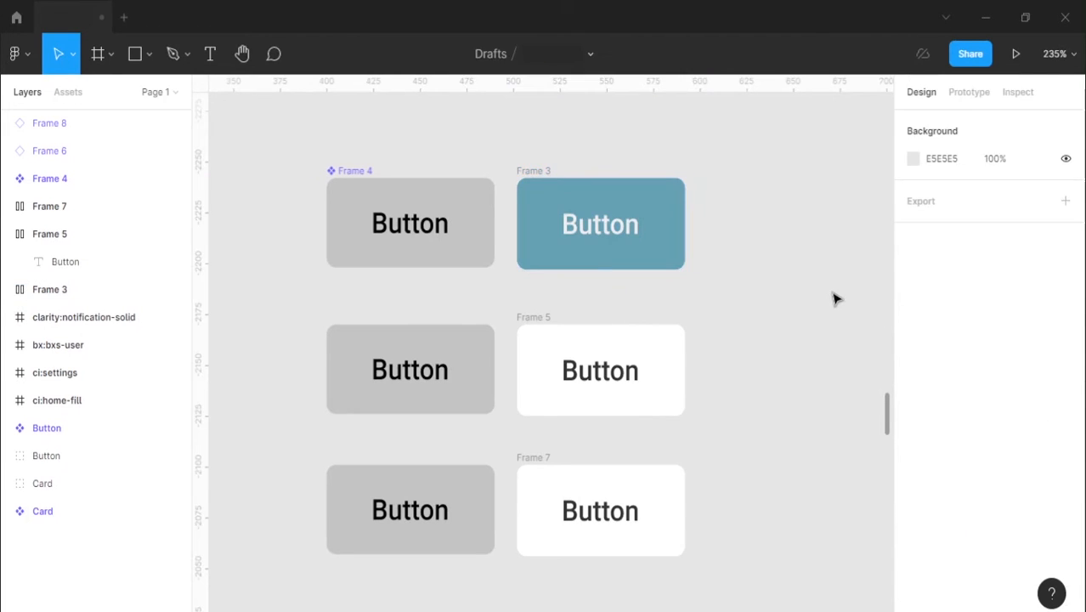
{"action": "left_click", "coordinate": [526, 171]}
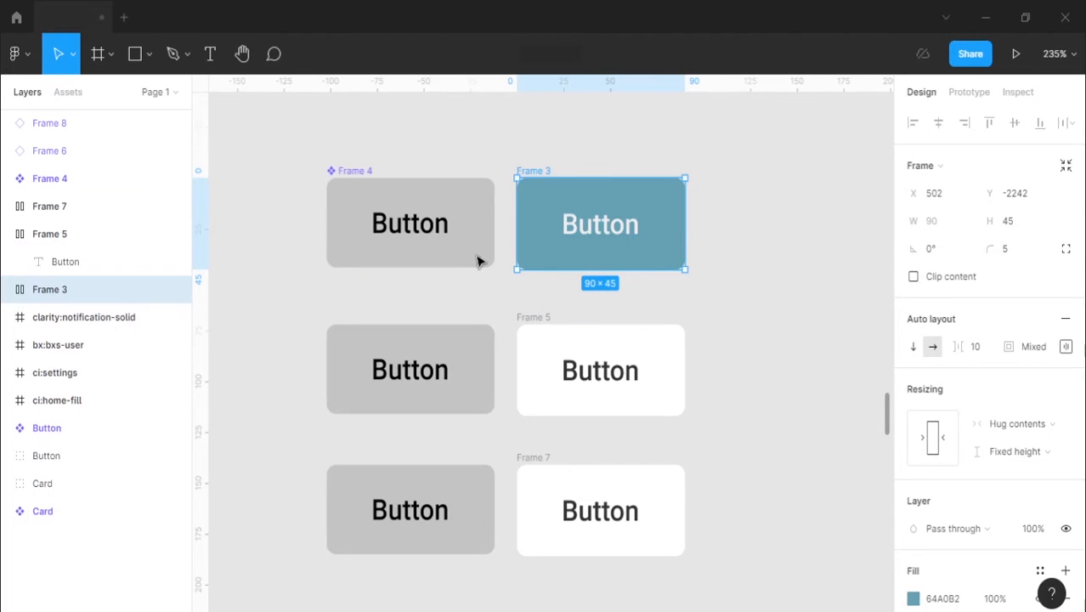
{"action": "left_click", "coordinate": [736, 275]}
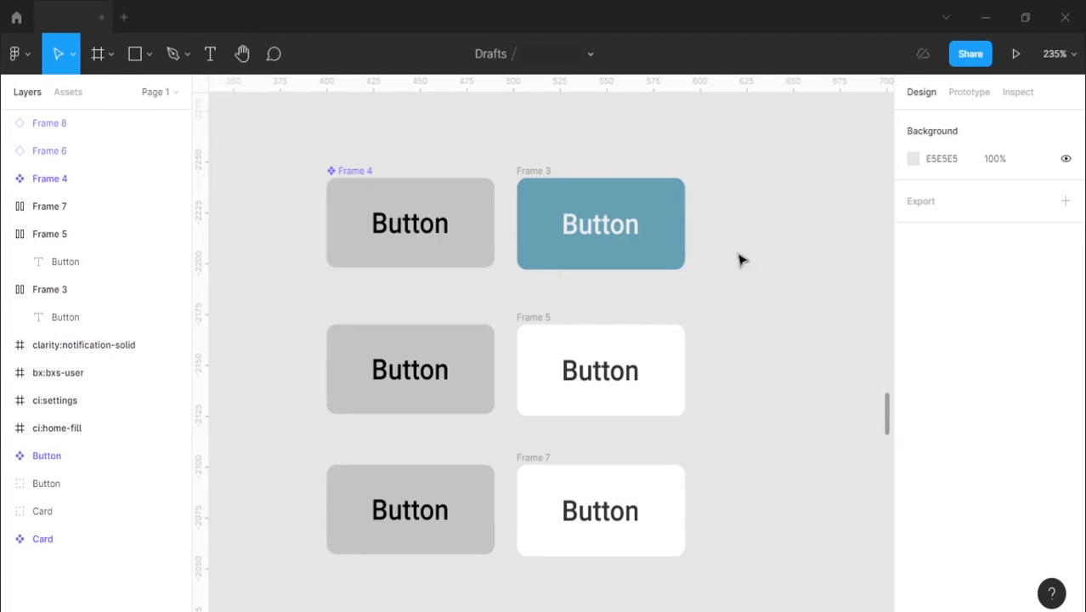
Step: Fill the main component button, Frame 4, with the blue 64A0B2 sampled from the Frame 3 button
{"action": "left_click", "coordinate": [345, 171]}
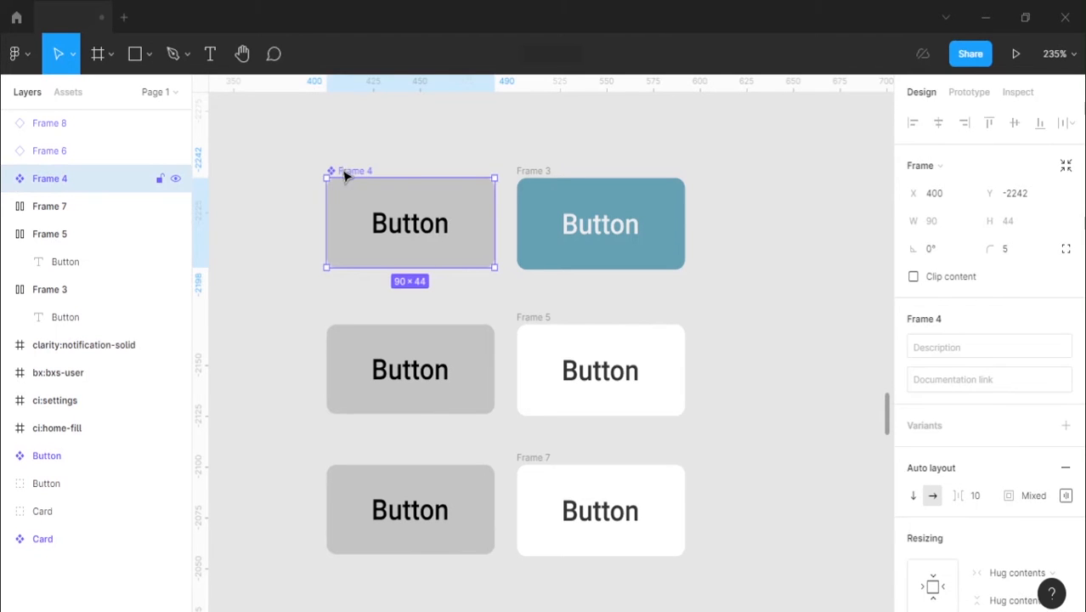
{"action": "scroll", "coordinate": [948, 323], "scroll_direction": "down", "scroll_amount": 4}
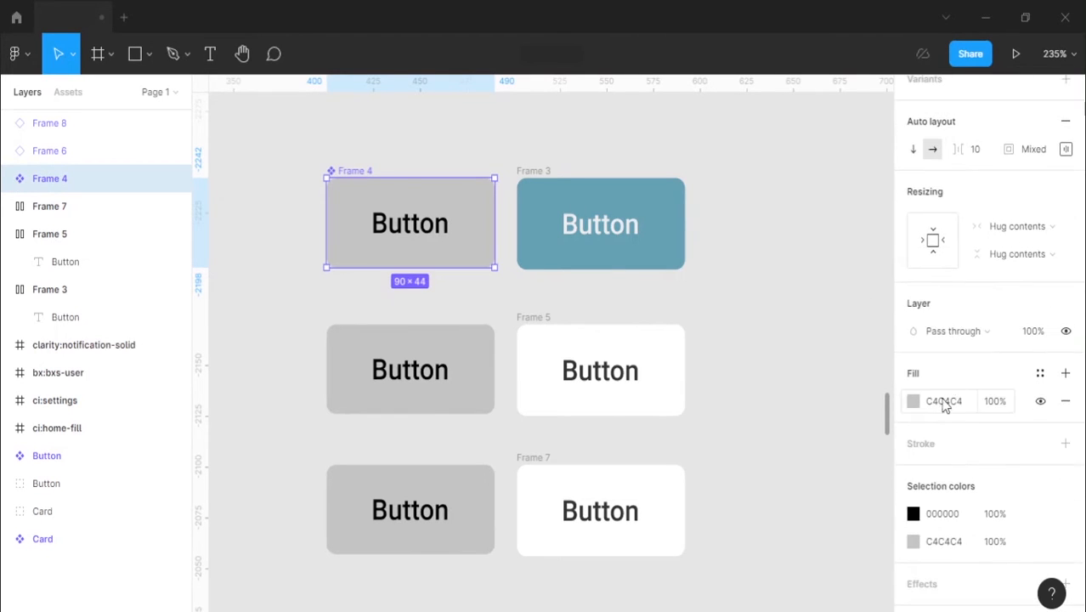
{"action": "left_click", "coordinate": [913, 401]}
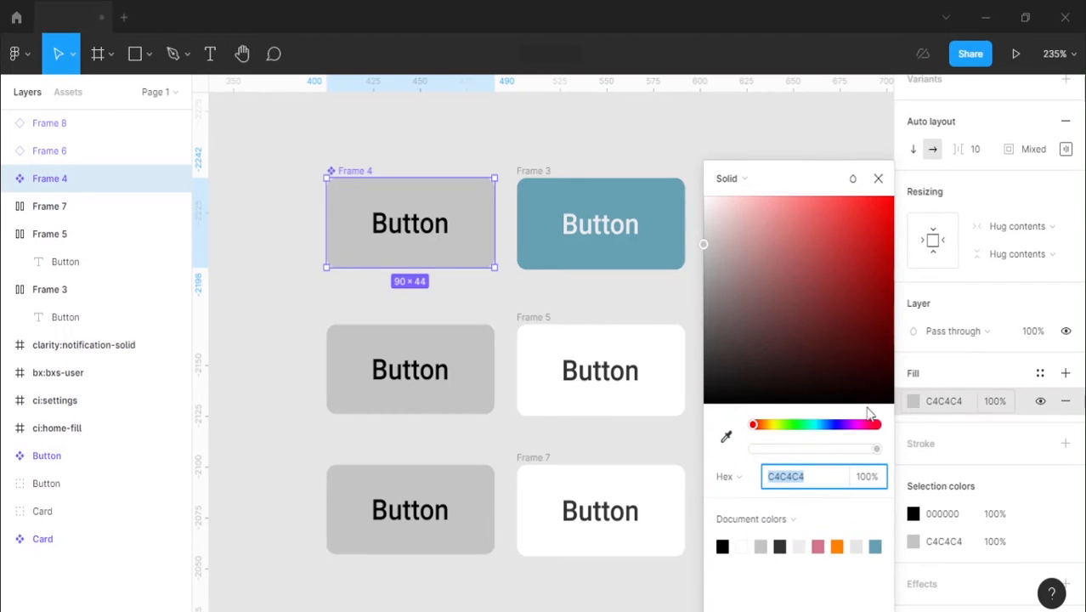
{"action": "left_click", "coordinate": [727, 438]}
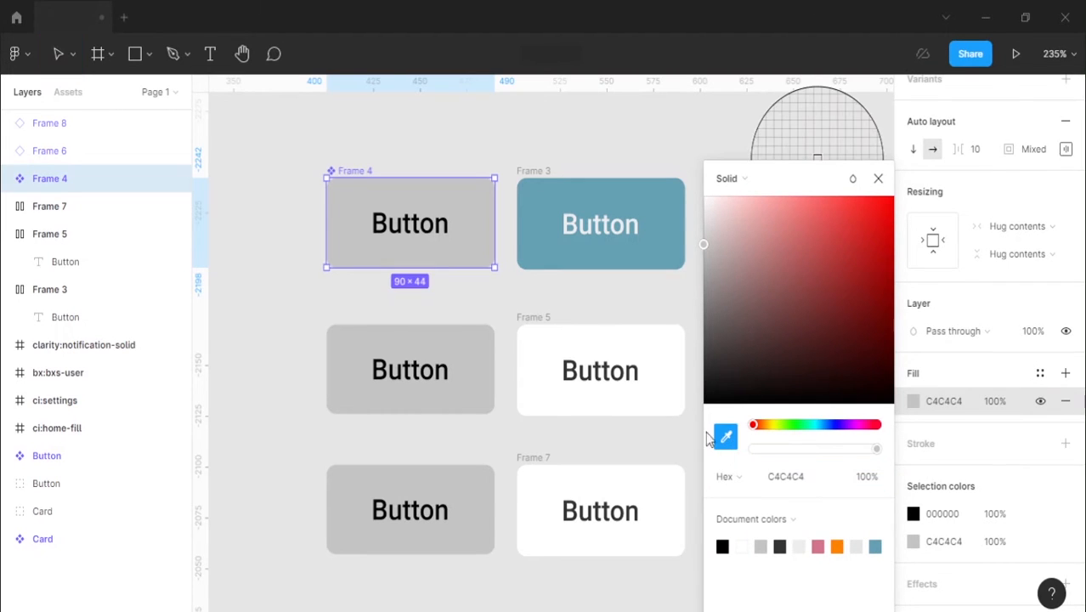
{"action": "left_click", "coordinate": [532, 217]}
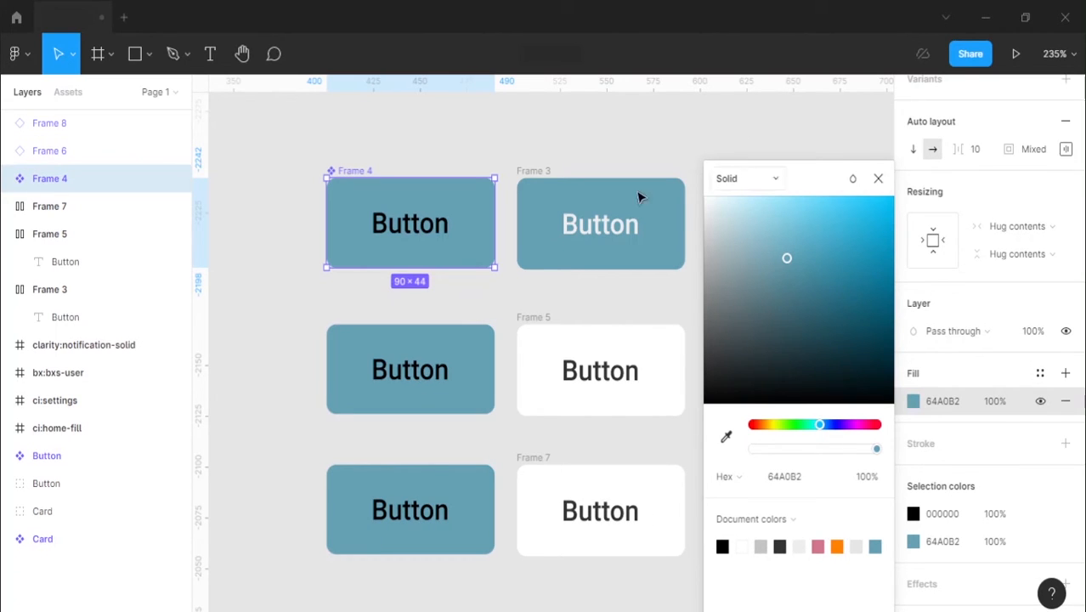
Step: Set the label colour inside the Frame 4 component to EEEEEE and collapse the component's layers
{"action": "left_click", "coordinate": [431, 224]}
{"action": "double_click", "coordinate": [431, 224]}
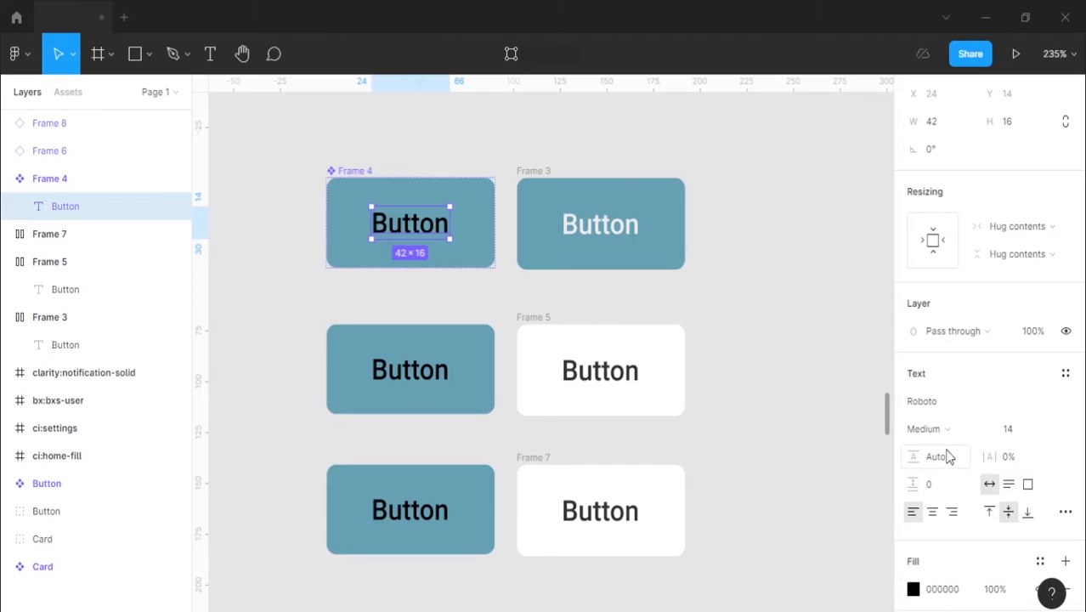
{"action": "left_click", "coordinate": [948, 597]}
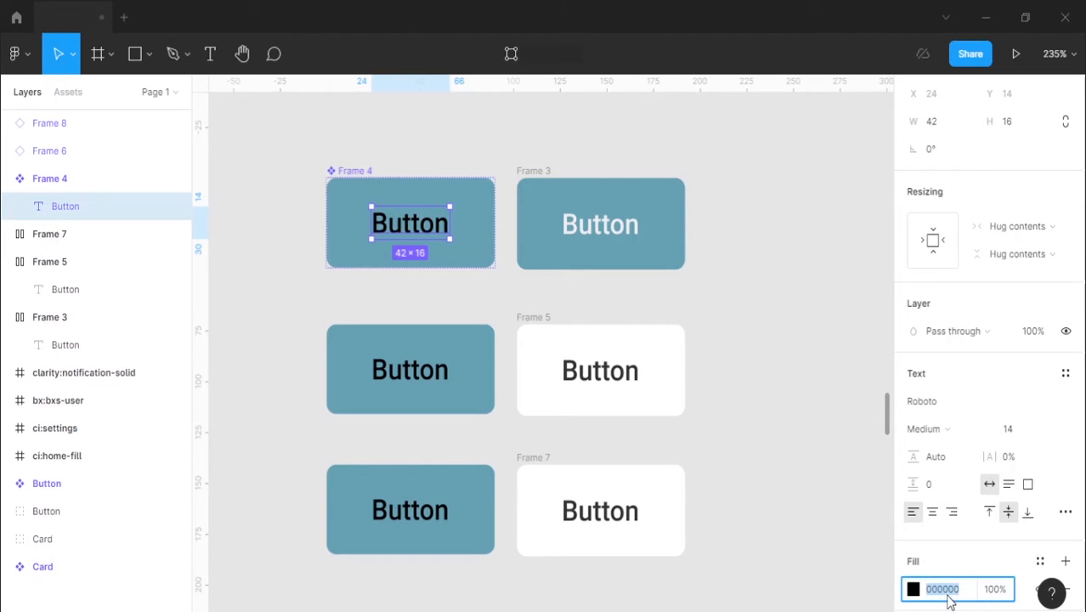
{"action": "type", "text": "eeeeee"}
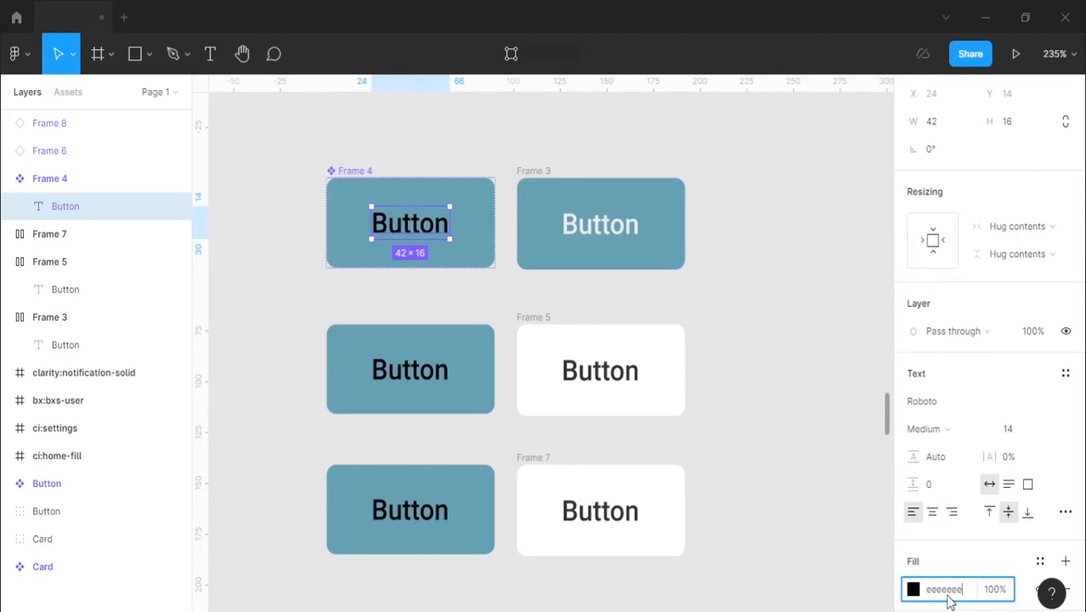
{"action": "key", "text": "Return"}
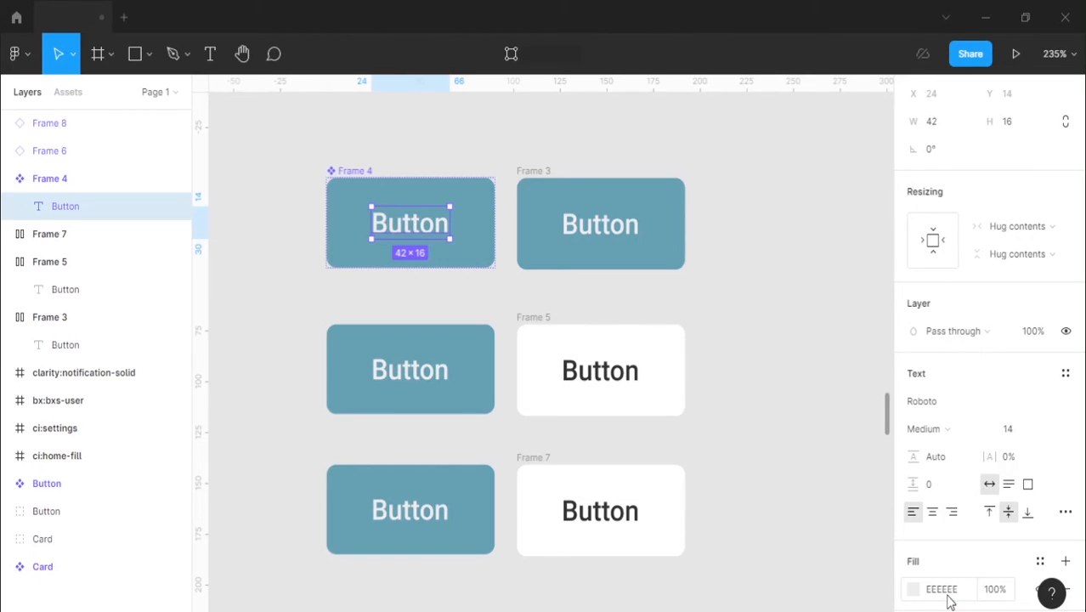
{"action": "left_click", "coordinate": [782, 281]}
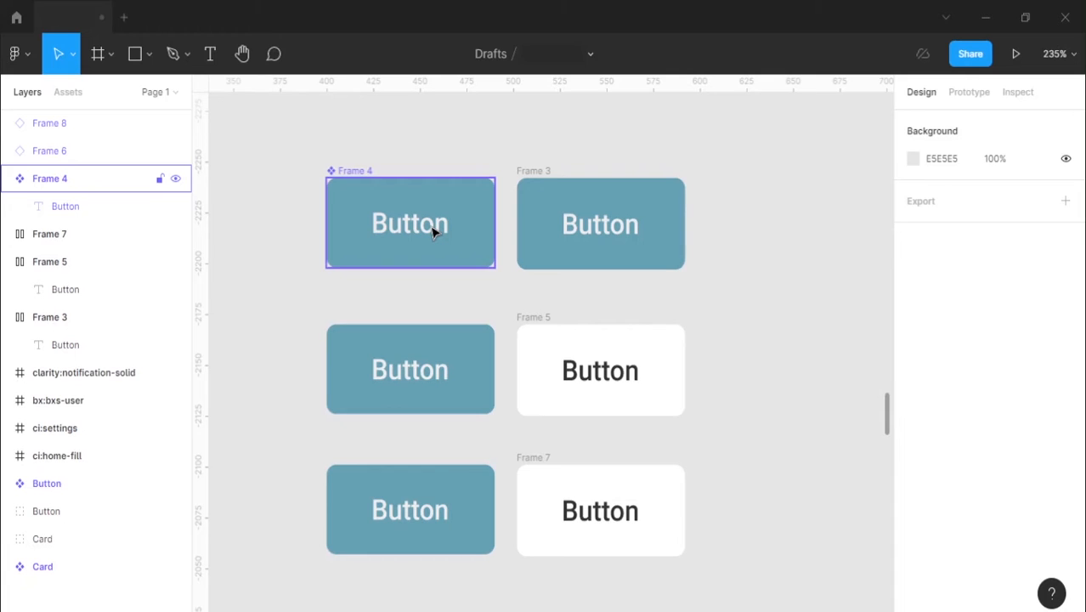
{"action": "left_click", "coordinate": [9, 180]}
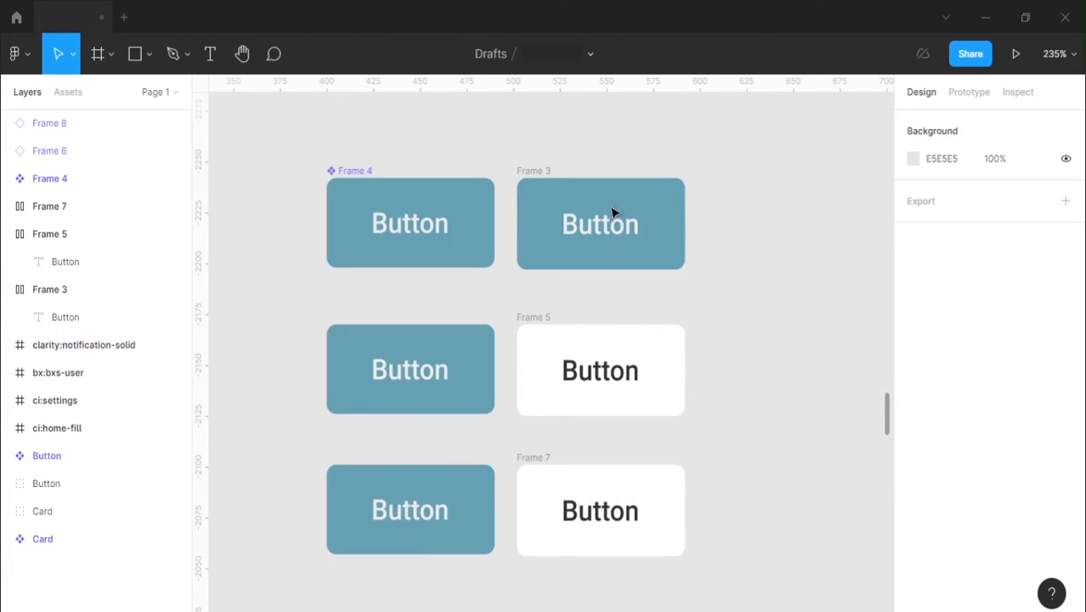
Step: Inspect the properties of the blue Frame 3 button and the white Frame 5 copy below it
{"action": "left_click", "coordinate": [547, 173]}
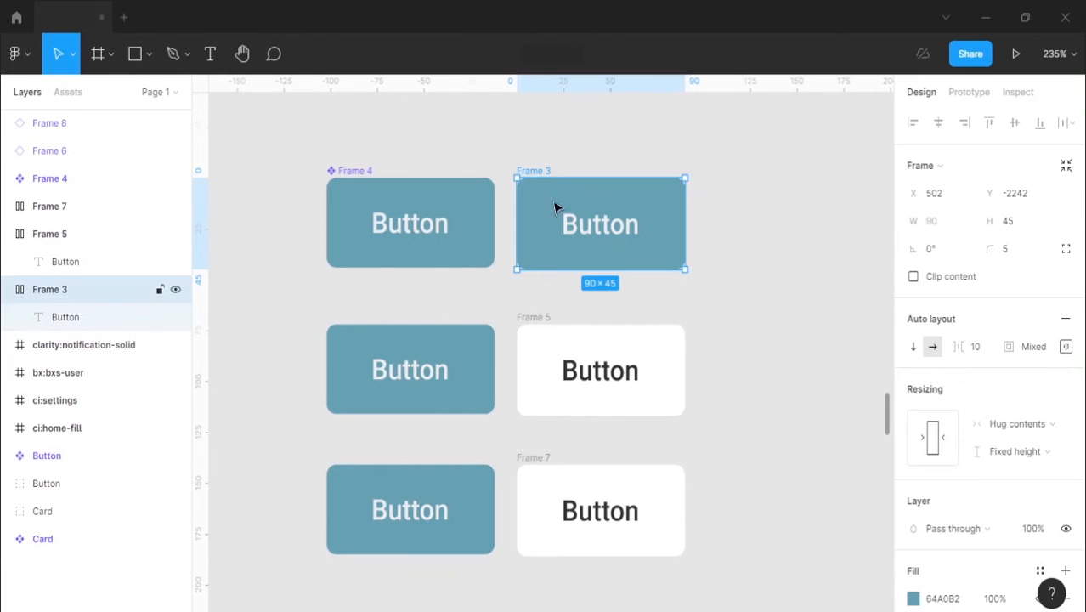
{"action": "left_click", "coordinate": [543, 319]}
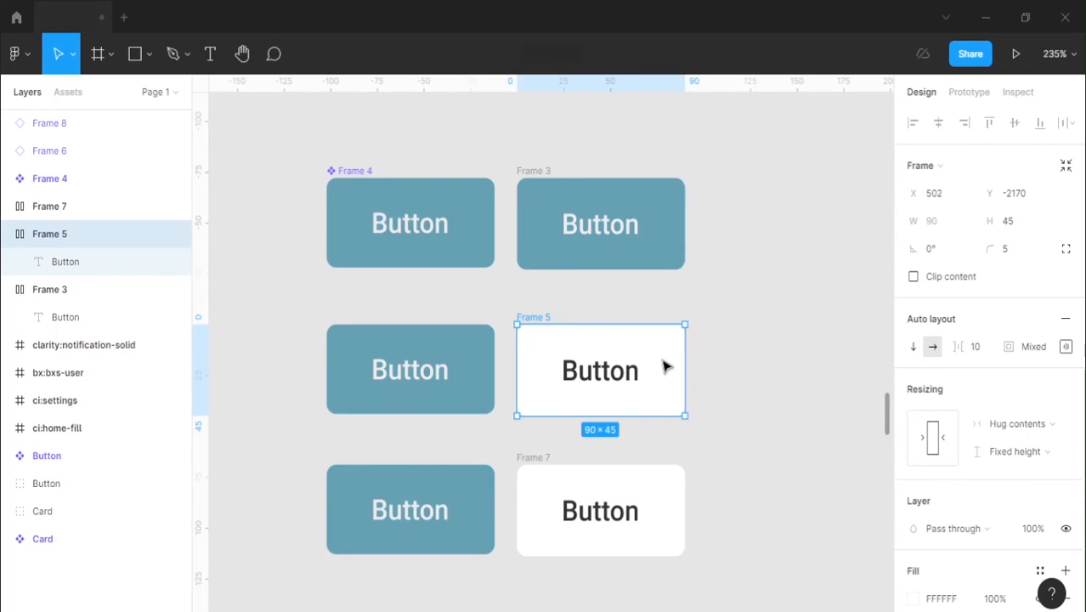
Step: Fill the Frame 5 and Frame 7 buttons with the blue 64A0B2 sampled from the already coloured buttons
{"action": "key", "text": "i"}
{"action": "left_click", "coordinate": [671, 219]}
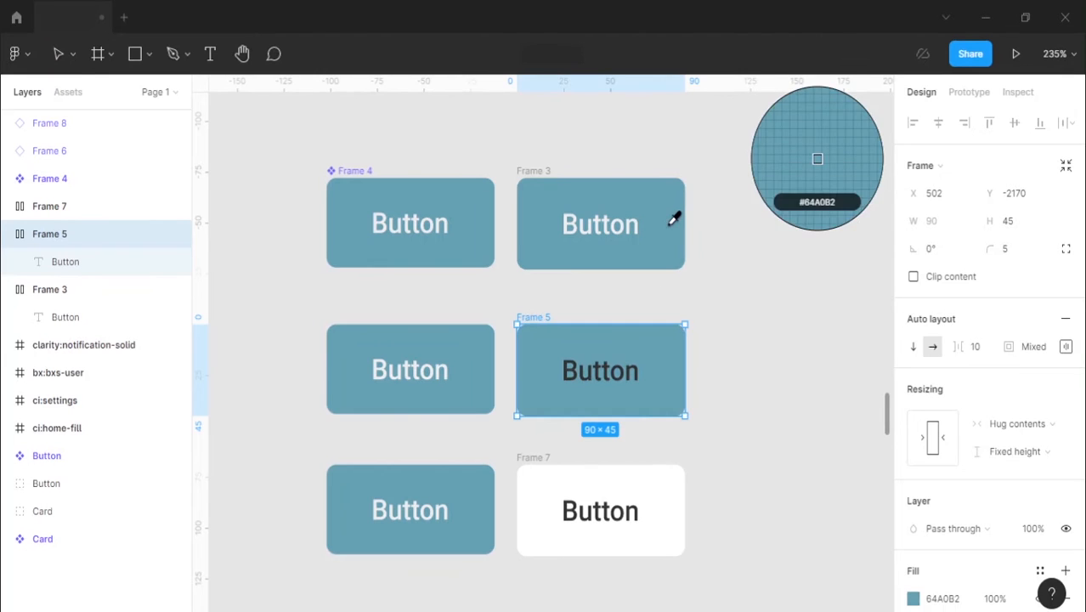
{"action": "key", "text": "Escape"}
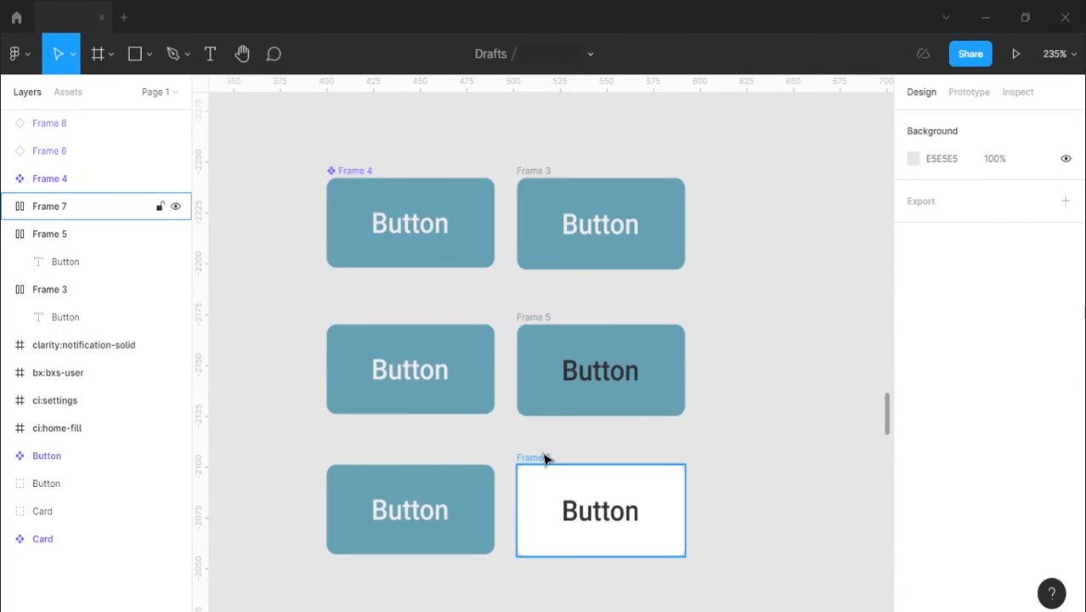
{"action": "left_click", "coordinate": [546, 457]}
{"action": "key", "text": "i"}
{"action": "left_click", "coordinate": [622, 390]}
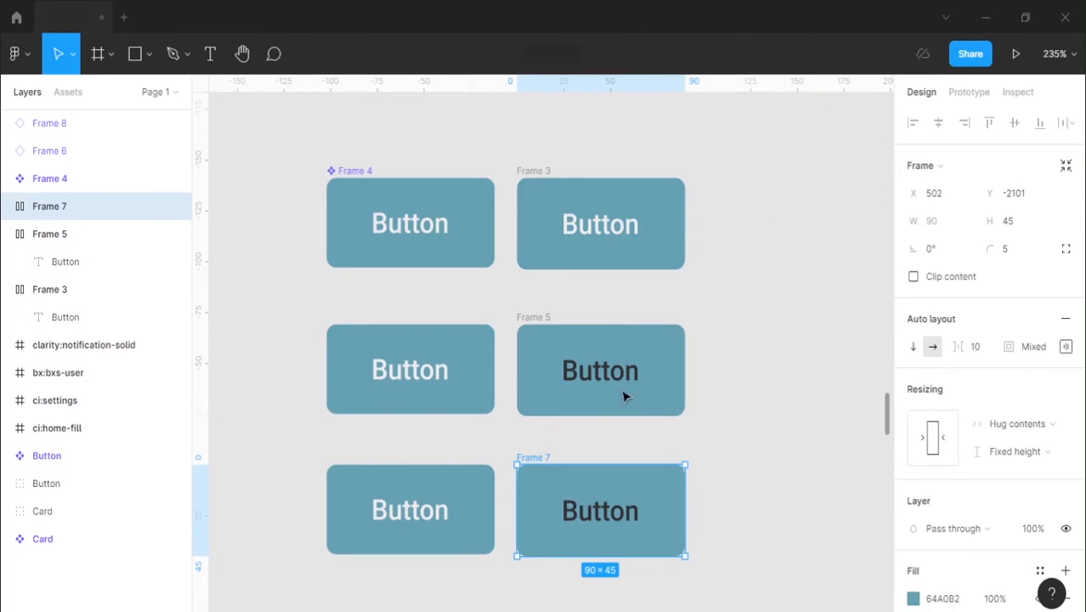
Step: Set the label colour of both the Frame 5 and Frame 7 buttons to EEEEEE
{"action": "double_click", "coordinate": [606, 370]}
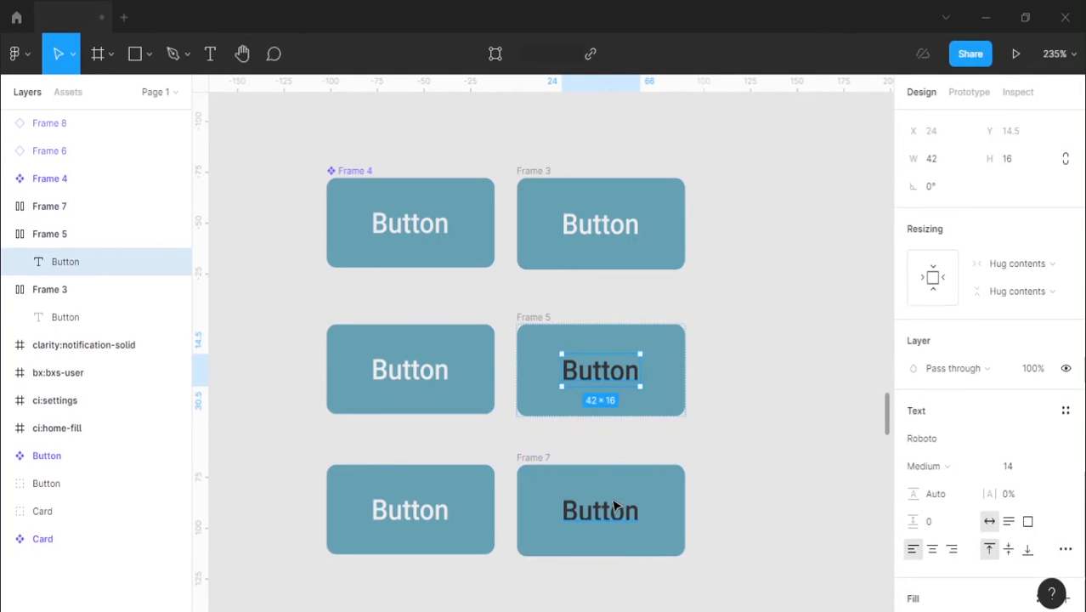
{"action": "scroll", "coordinate": [844, 480], "scroll_direction": "down", "scroll_amount": 1}
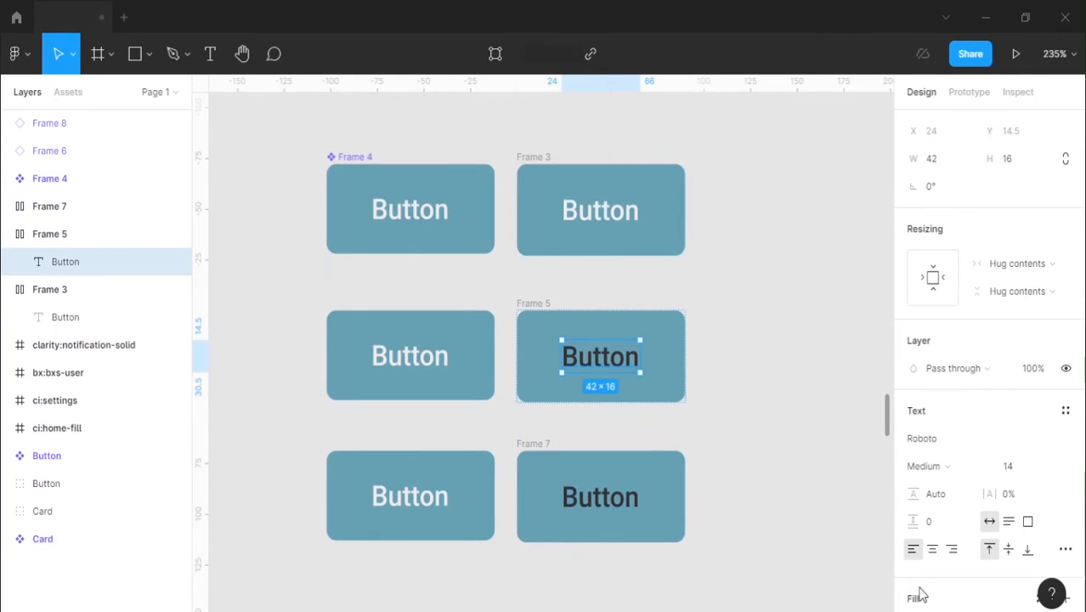
{"action": "left_click", "coordinate": [623, 503], "text": "shift"}
{"action": "scroll", "coordinate": [935, 510], "scroll_direction": "down", "scroll_amount": 4}
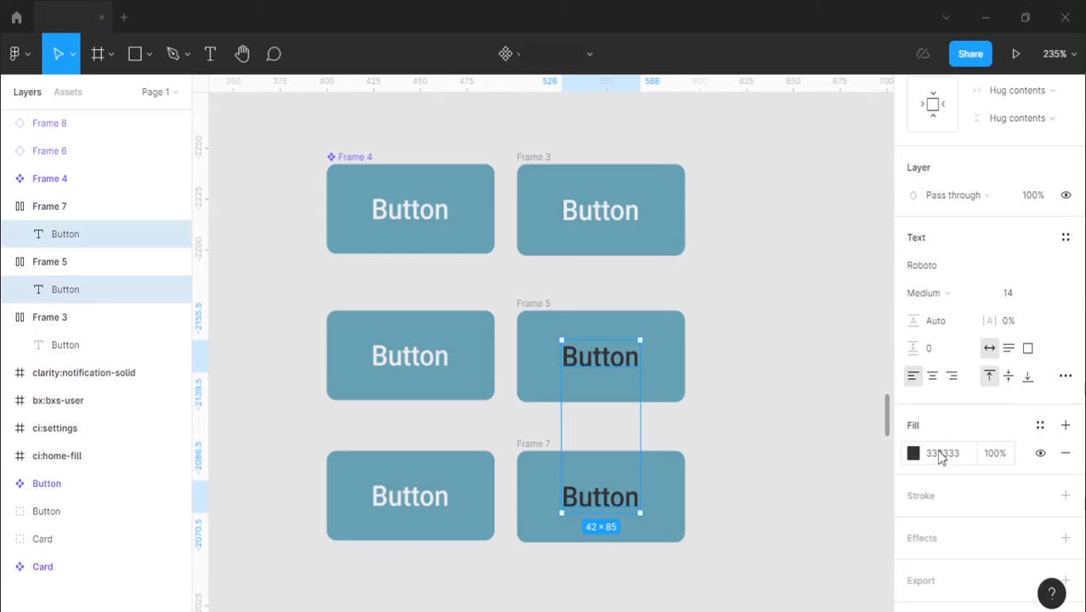
{"action": "left_click", "coordinate": [942, 454]}
{"action": "type", "text": "eeeeee"}
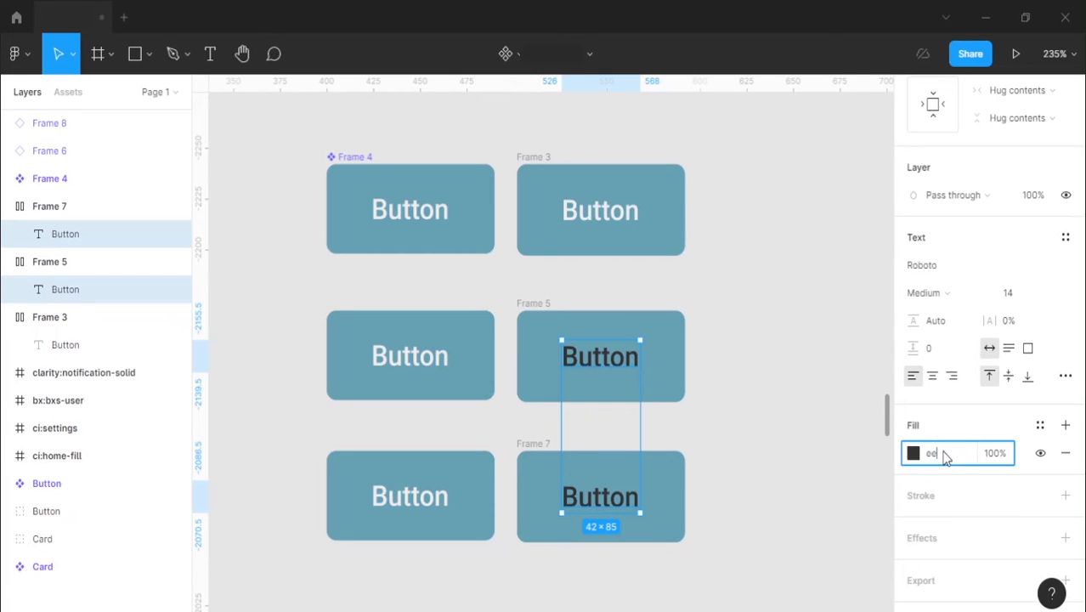
{"action": "key", "text": "Return"}
{"action": "left_click", "coordinate": [756, 270]}
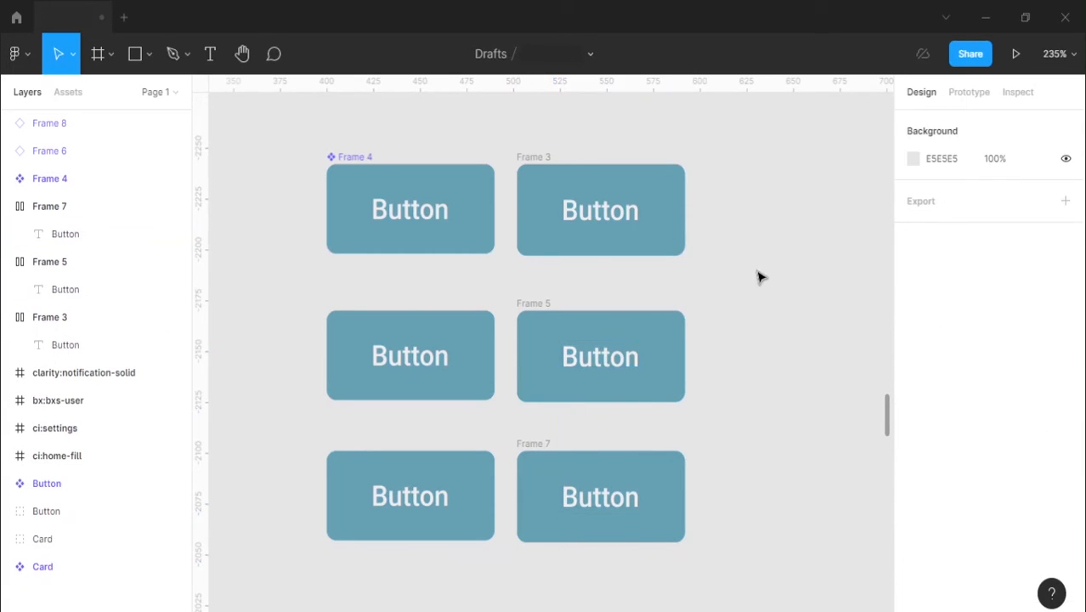
Step: Recolour the blue fills of the Frame 3, Frame 5 and Frame 7 buttons to purple 7864B2 through their shared selection colours
{"action": "left_click", "coordinate": [542, 156]}
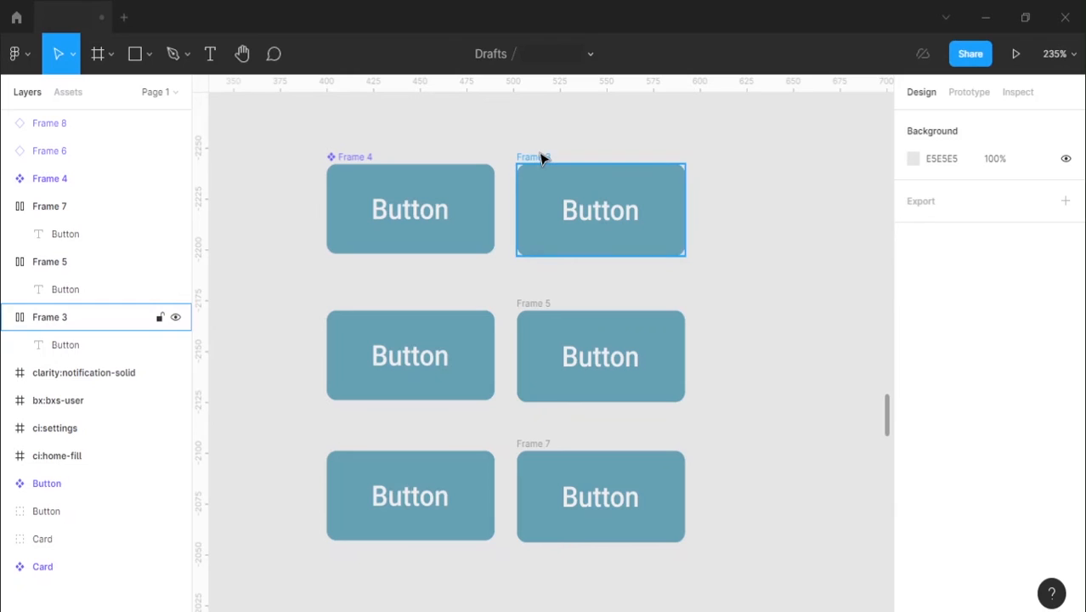
{"action": "left_click", "coordinate": [542, 304], "text": "shift"}
{"action": "left_click", "coordinate": [546, 444], "text": "shift"}
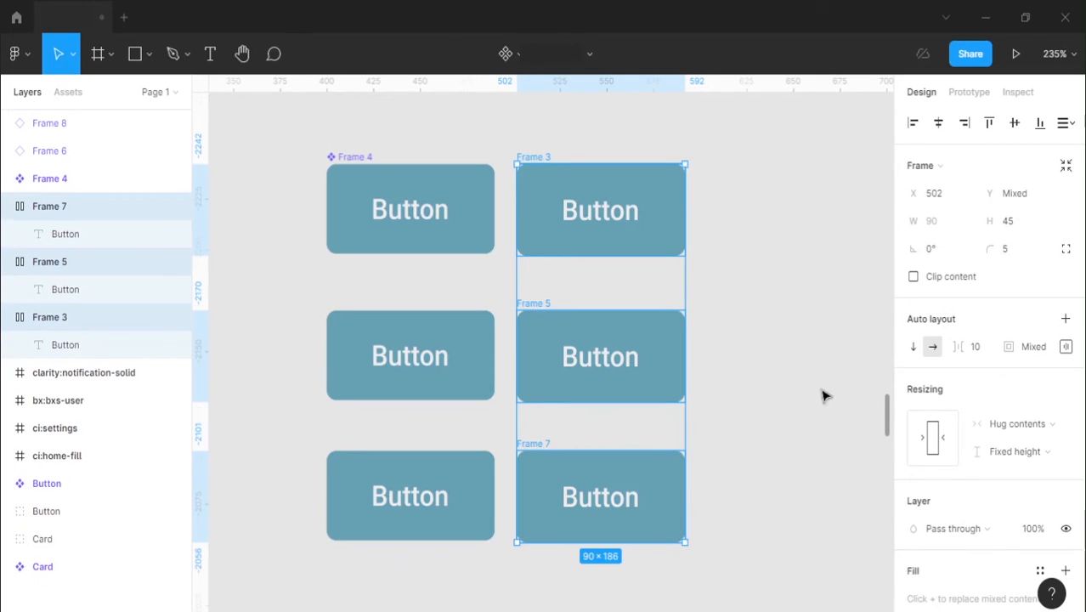
{"action": "scroll", "coordinate": [1011, 373], "scroll_direction": "down", "scroll_amount": 3}
{"action": "scroll", "coordinate": [978, 442], "scroll_direction": "down", "scroll_amount": 1}
{"action": "scroll", "coordinate": [950, 501], "scroll_direction": "up", "scroll_amount": 3}
{"action": "scroll", "coordinate": [969, 489], "scroll_direction": "down", "scroll_amount": 5}
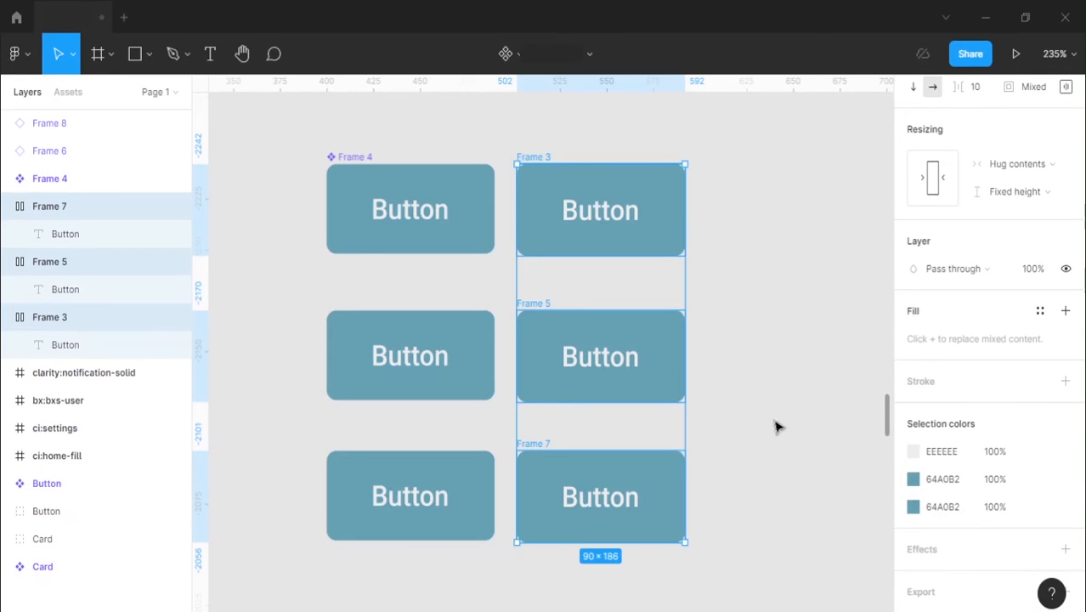
{"action": "scroll", "coordinate": [671, 526], "scroll_direction": "down", "scroll_amount": 1}
{"action": "scroll", "coordinate": [933, 481], "scroll_direction": "down", "scroll_amount": 1}
{"action": "left_click", "coordinate": [912, 453]}
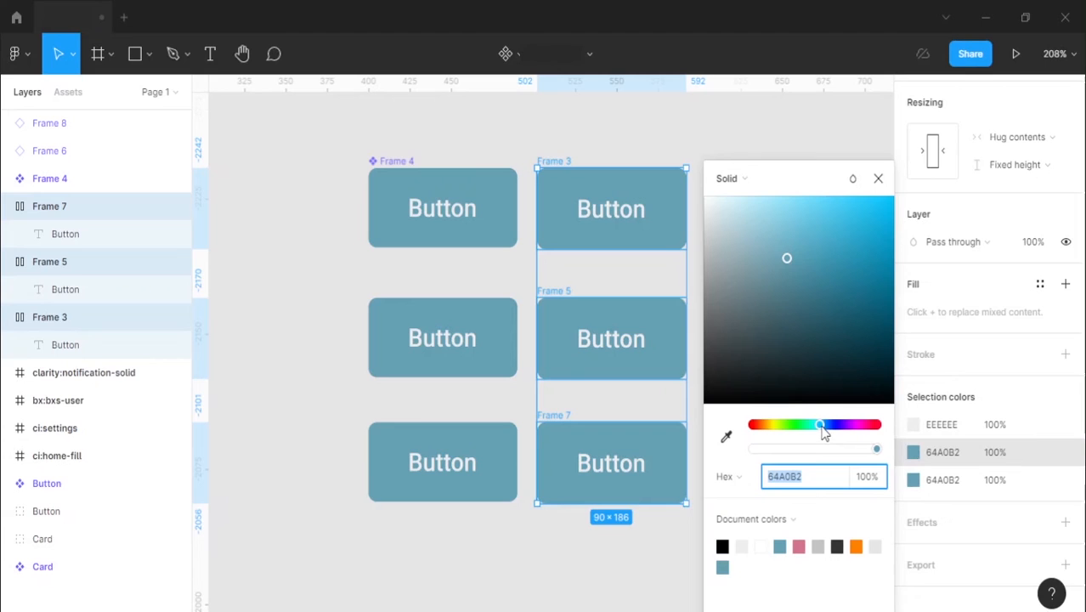
{"action": "left_click_drag", "start_coordinate": [822, 428], "coordinate": [842, 428]}
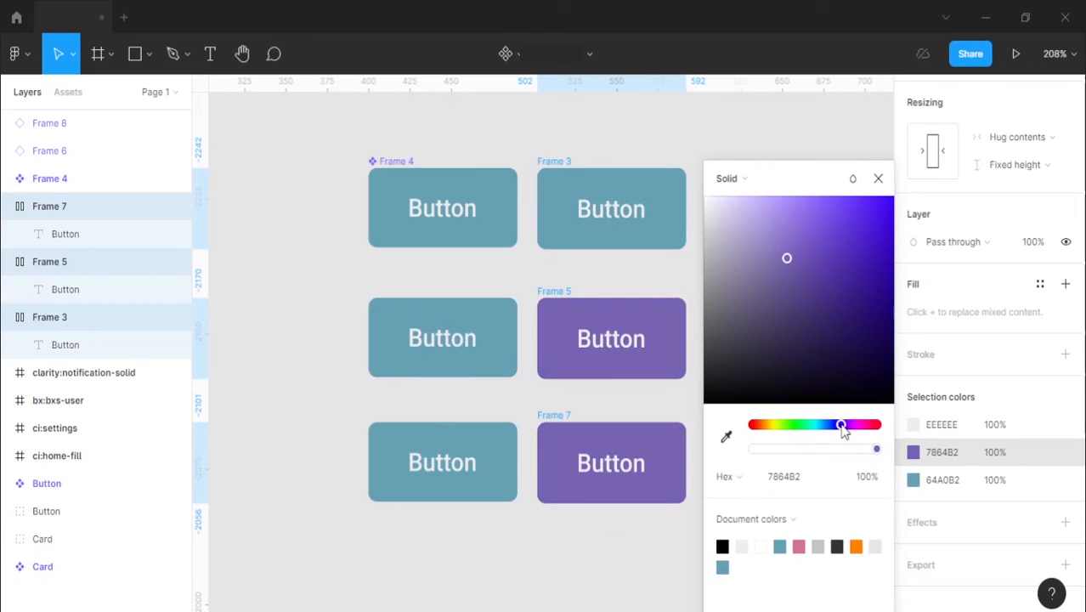
{"action": "left_click", "coordinate": [584, 204]}
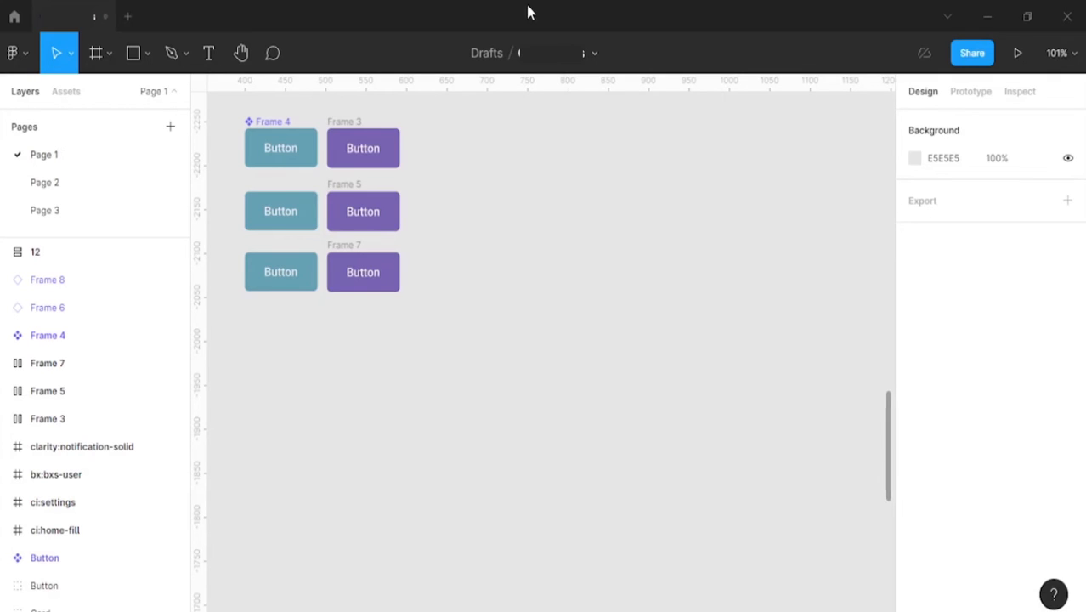
Step: Add a rectangle beside the purple buttons and set its size to 230 by 328
{"action": "key", "text": "r"}
{"action": "left_click", "coordinate": [474, 132]}
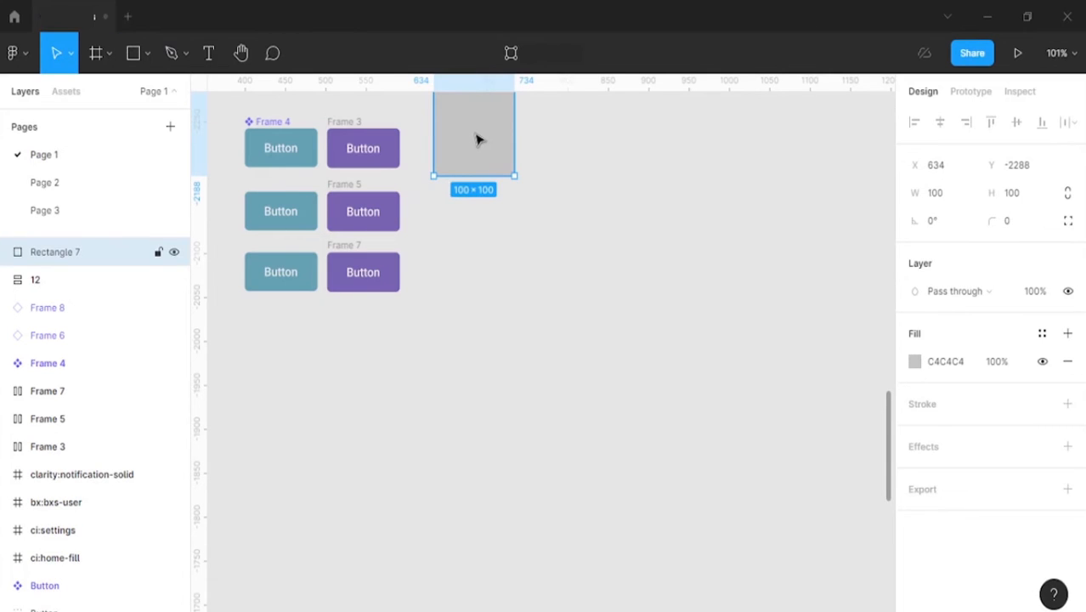
{"action": "left_click_drag", "start_coordinate": [476, 135], "coordinate": [485, 190]}
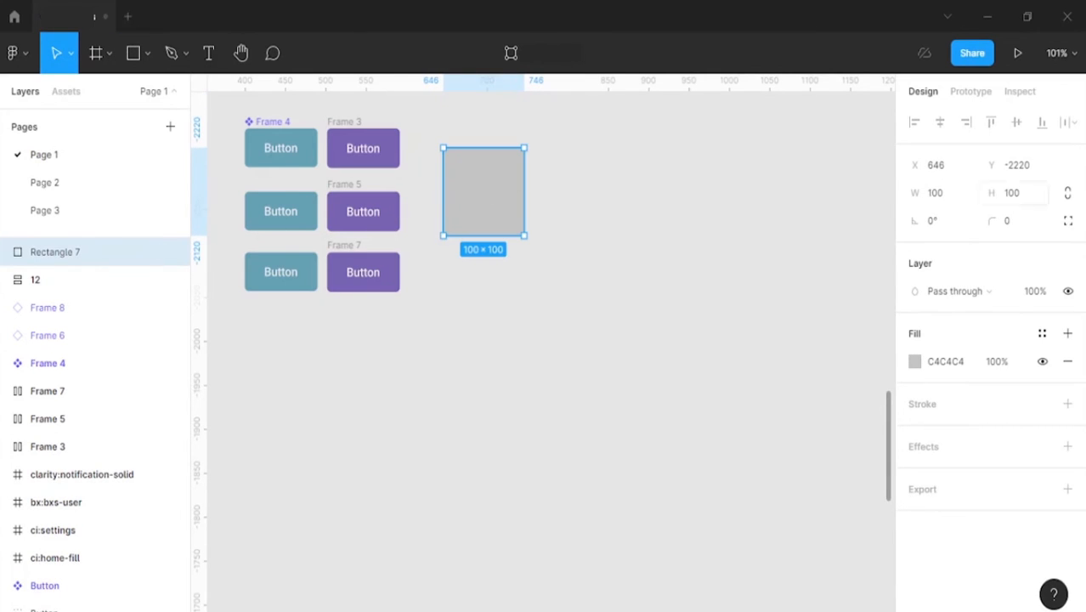
{"action": "left_click", "coordinate": [963, 197]}
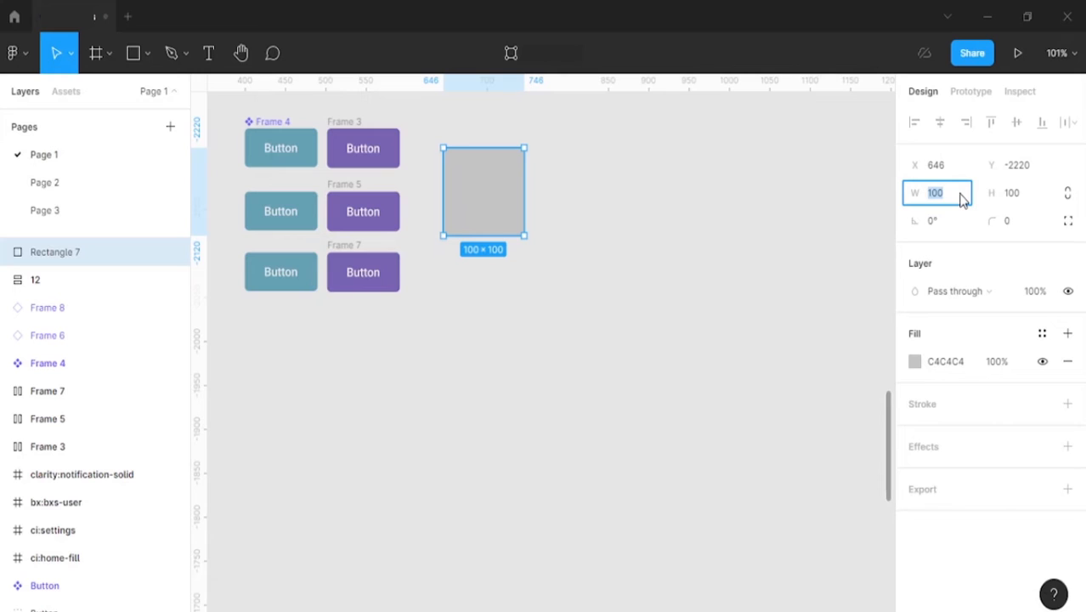
{"action": "type", "text": "230"}
{"action": "key", "text": "Return"}
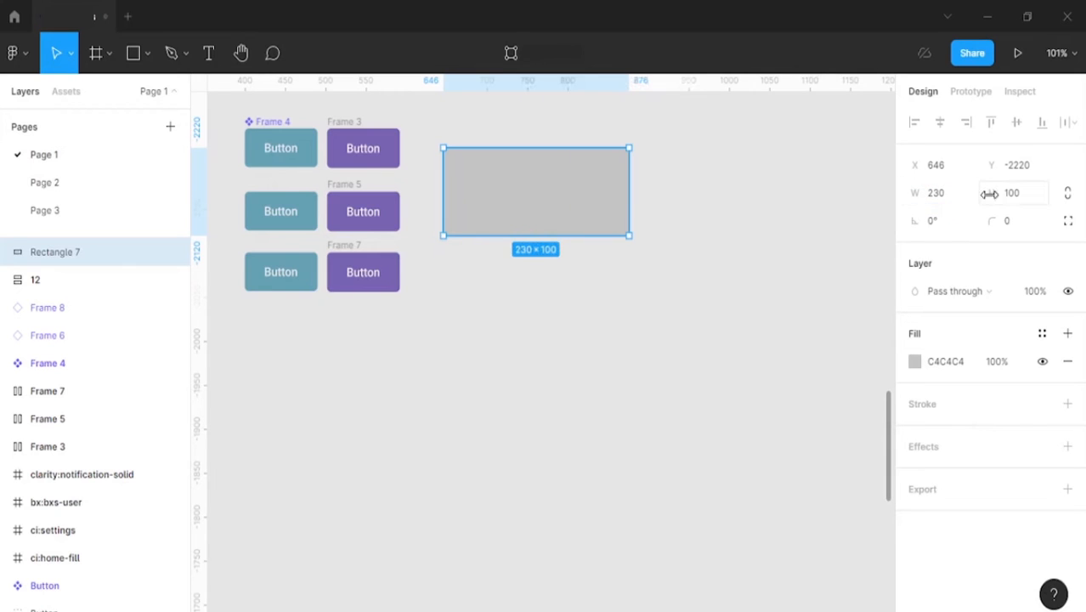
{"action": "left_click", "coordinate": [1016, 197]}
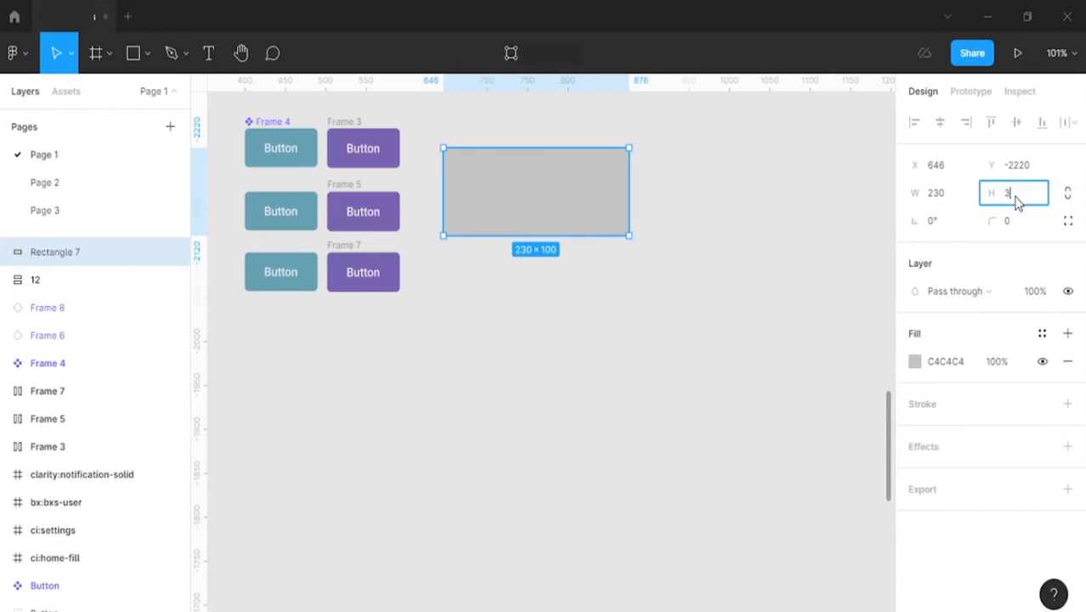
{"action": "type", "text": "328"}
{"action": "key", "text": "Return"}
Step: Round the grey rectangle's corners to 5 and move it level with the upper edge of the Frame 3 button
{"action": "left_click", "coordinate": [1028, 220]}
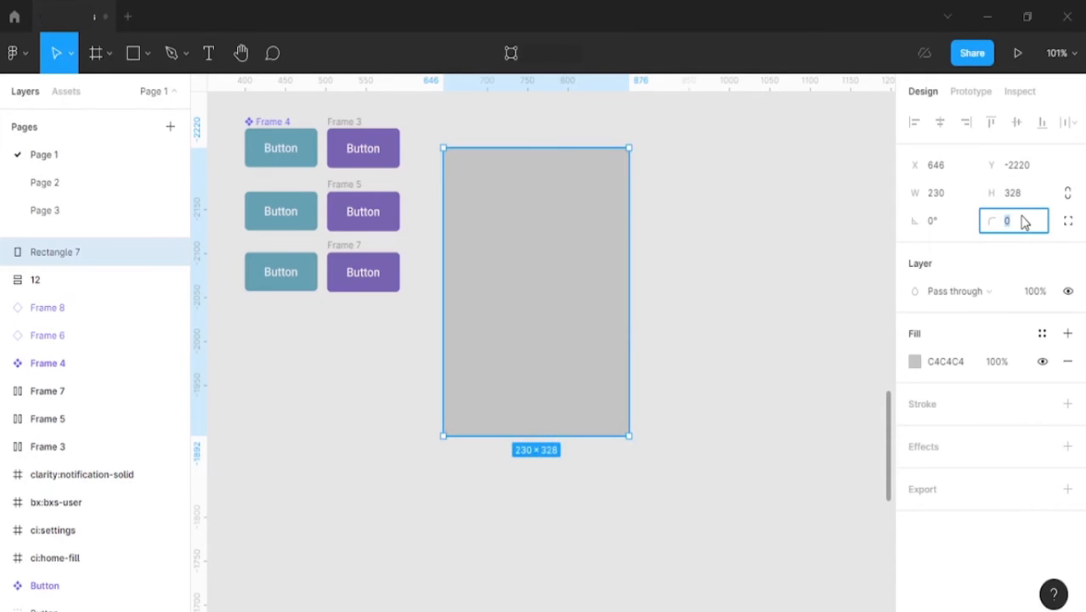
{"action": "key", "text": "Return"}
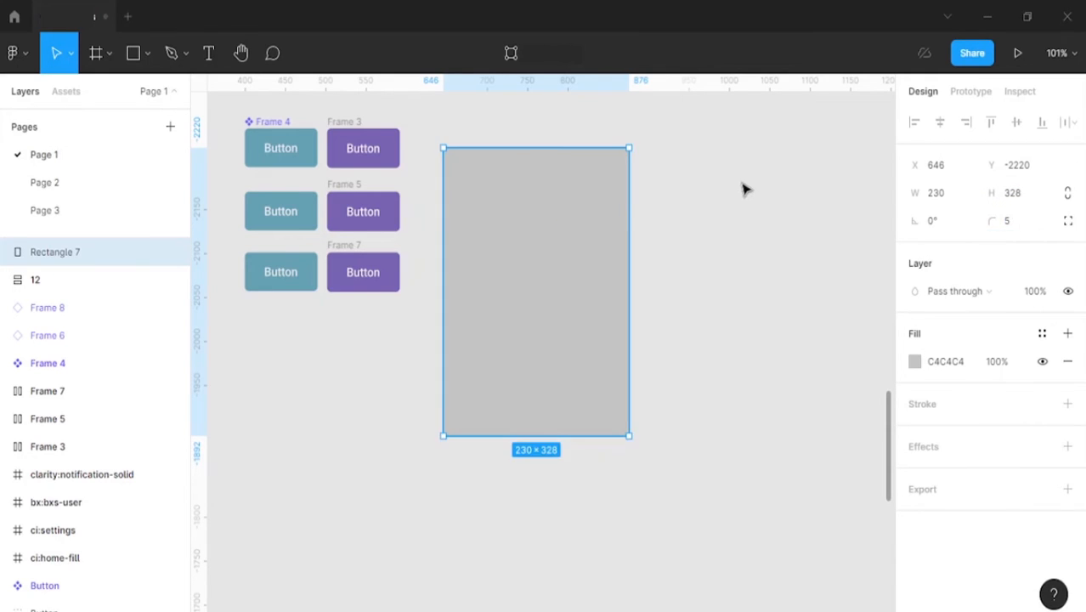
{"action": "left_click", "coordinate": [743, 184]}
{"action": "left_click_drag", "start_coordinate": [514, 272], "coordinate": [534, 256]}
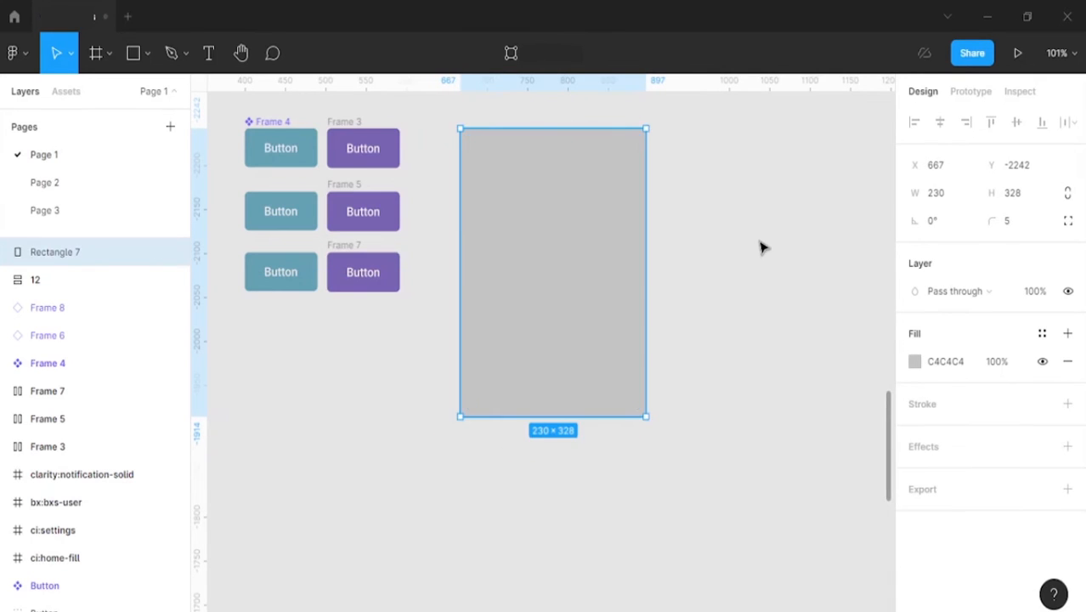
{"action": "left_click", "coordinate": [760, 240]}
Step: Add the text "Header here" just below the grey rectangle
{"action": "scroll", "coordinate": [761, 241], "scroll_direction": "down", "scroll_amount": 1}
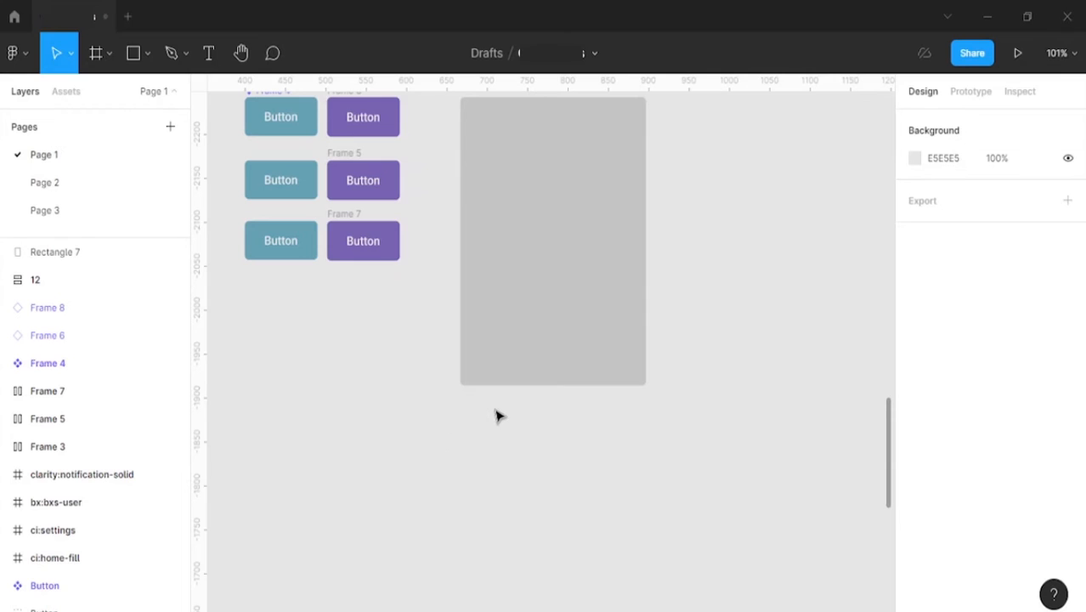
{"action": "key", "text": "t"}
{"action": "left_click", "coordinate": [477, 408]}
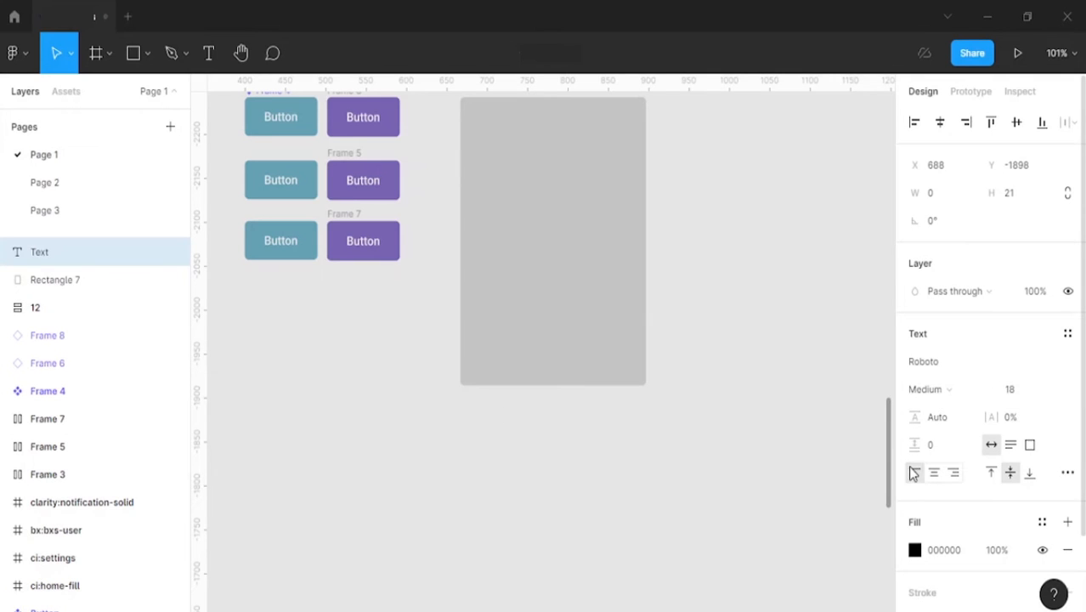
{"action": "type", "text": "Header here"}
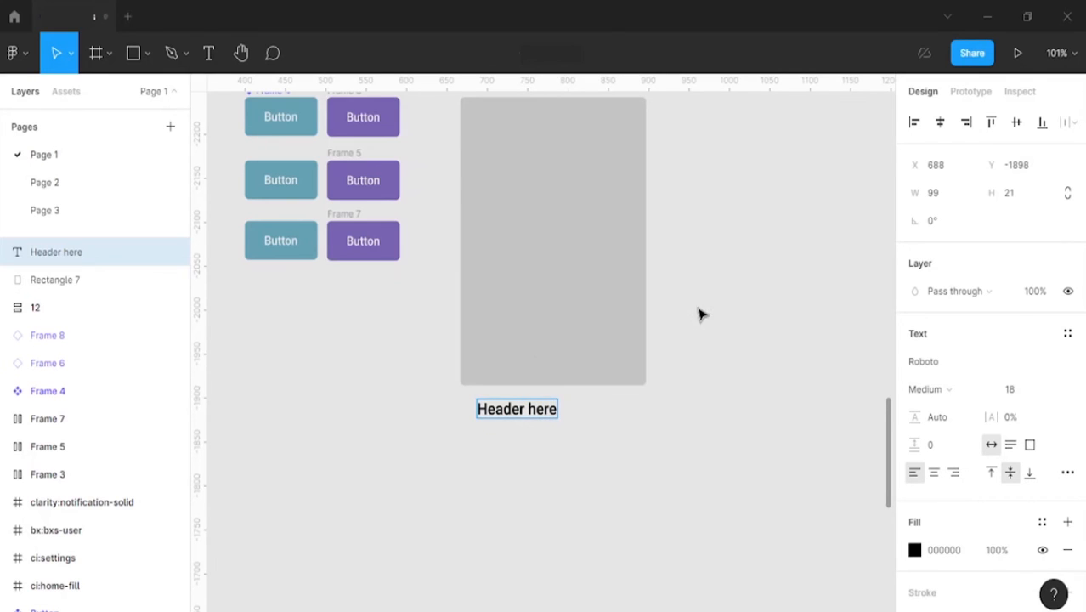
{"action": "key", "text": "Escape"}
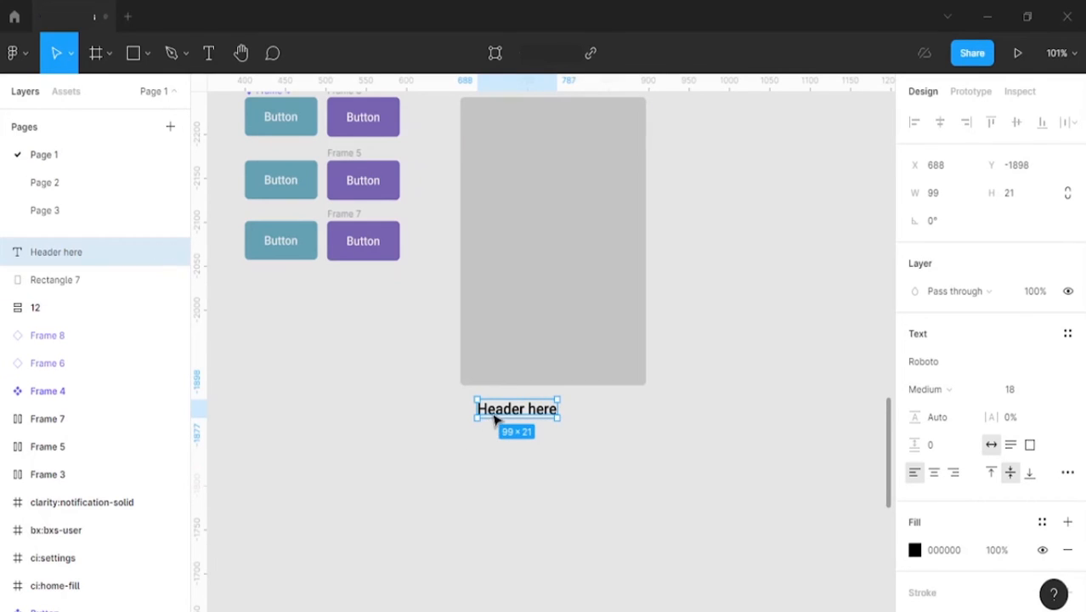
Step: Move the "Header here" text up and align it with the grey rectangle's left edge
{"action": "double_click", "coordinate": [503, 409]}
{"action": "key", "text": "Escape"}
{"action": "left_click_drag", "start_coordinate": [528, 408], "coordinate": [513, 403]}
{"action": "left_click", "coordinate": [494, 438]}
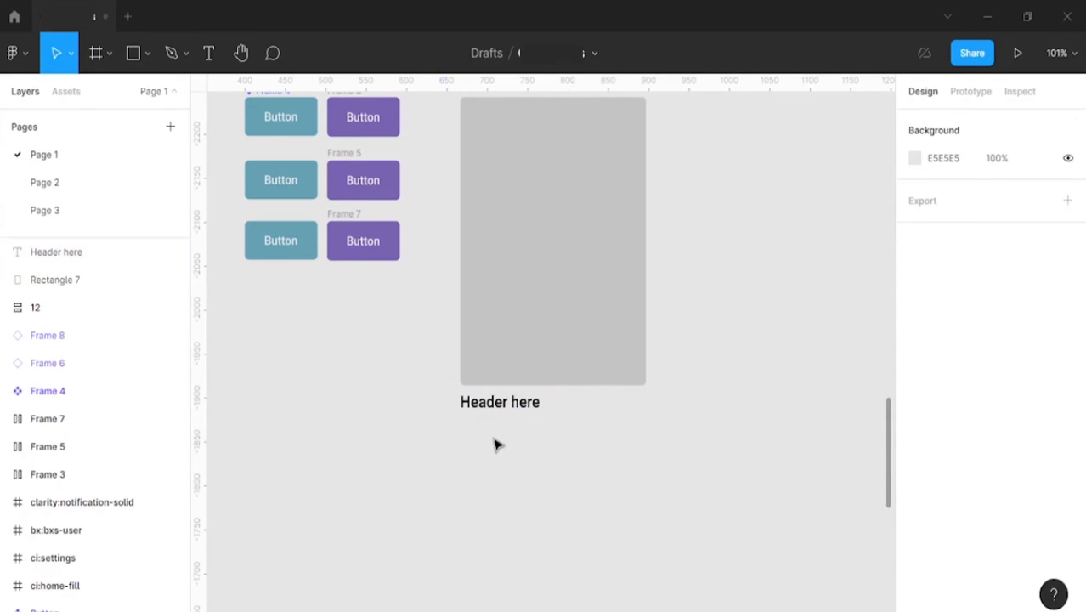
Step: Create a 230 by 70 text box in Roboto Regular 14 below the header and paste the Lorem ipsum paragraph into it
{"action": "left_click", "coordinate": [1035, 199]}
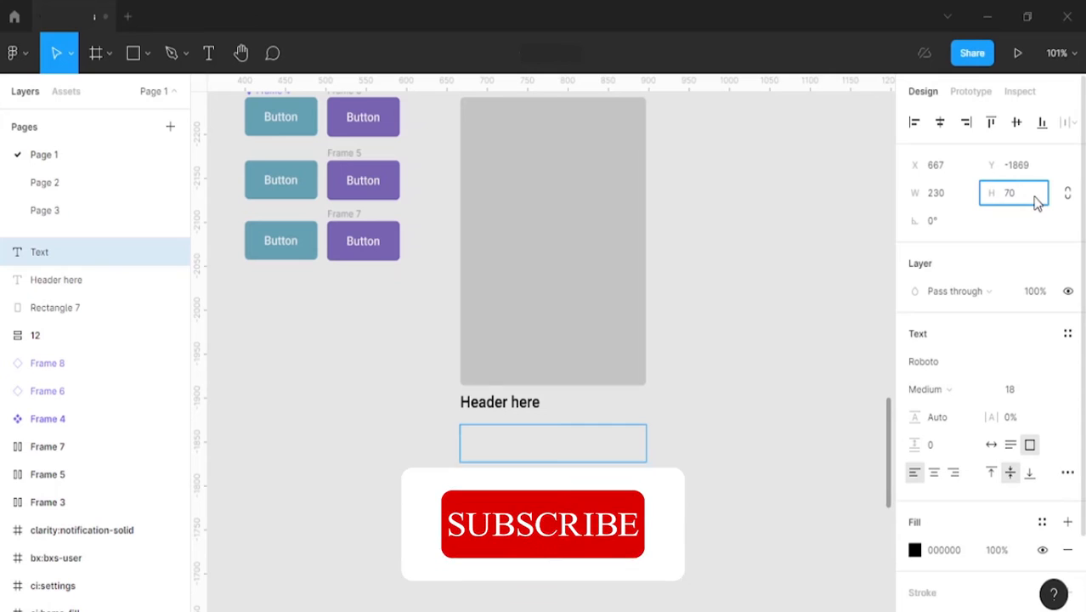
{"action": "key", "text": "Return"}
{"action": "left_click", "coordinate": [1020, 389]}
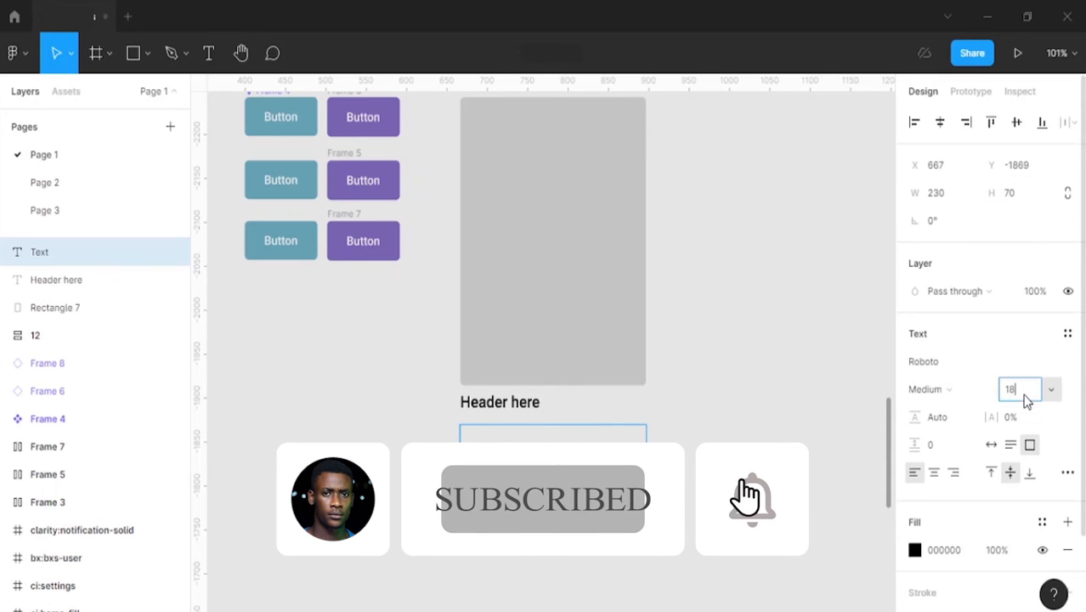
{"action": "type", "text": "14"}
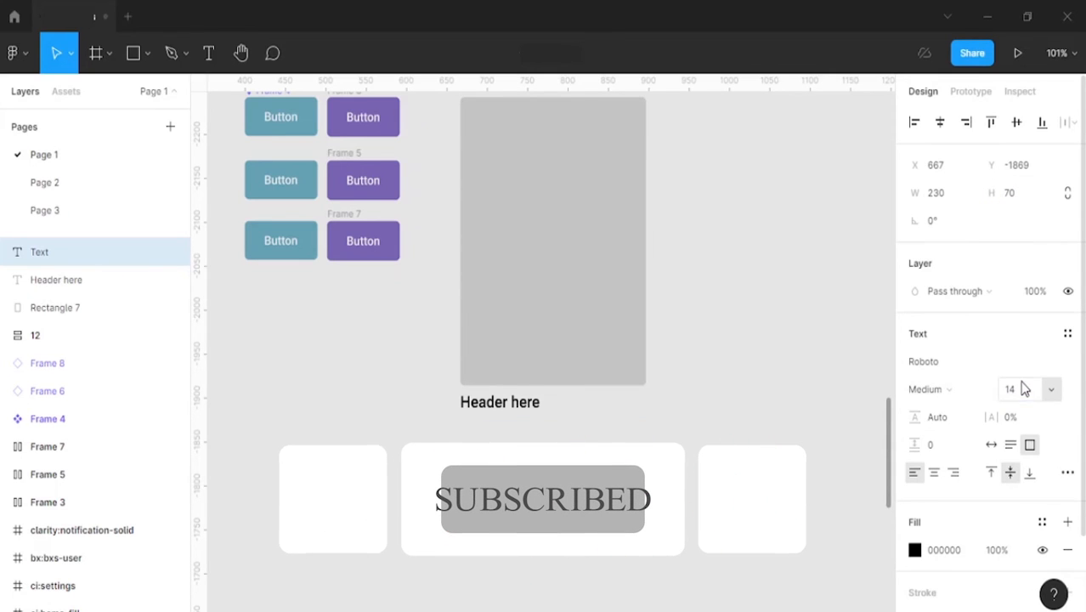
{"action": "left_click", "coordinate": [969, 388]}
{"action": "left_click", "coordinate": [966, 371]}
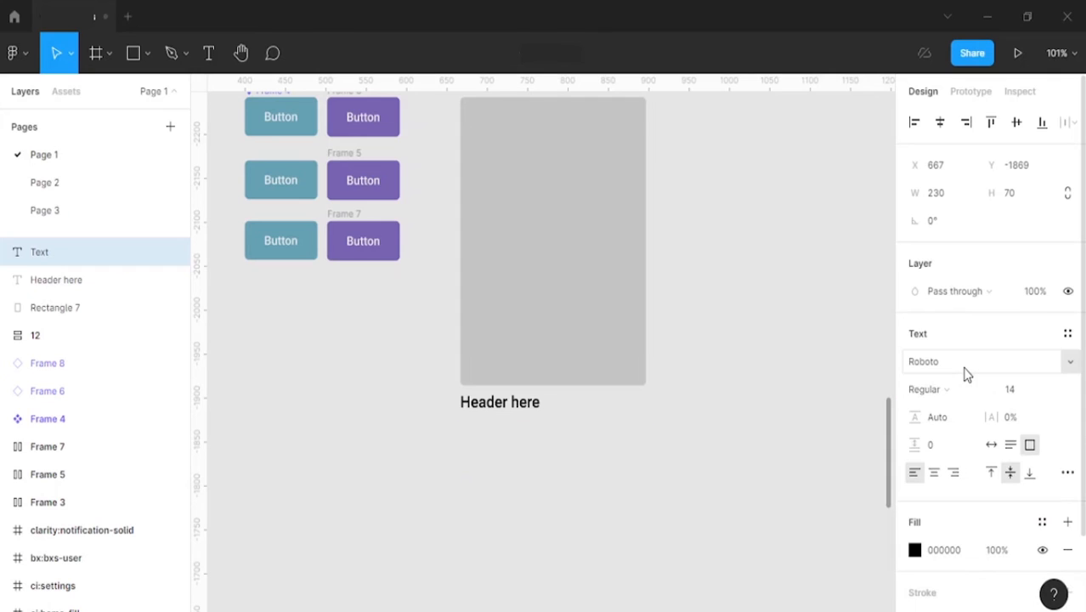
{"action": "type", "text": "Lorem ipsum dolor sit amet, consectetur adipiscing elit. Turpis ac tellus mattis id pharetra non sodales. Turpis curabitur faucibus venenatis aliquam ut et arcu neque, ullamcorper."}
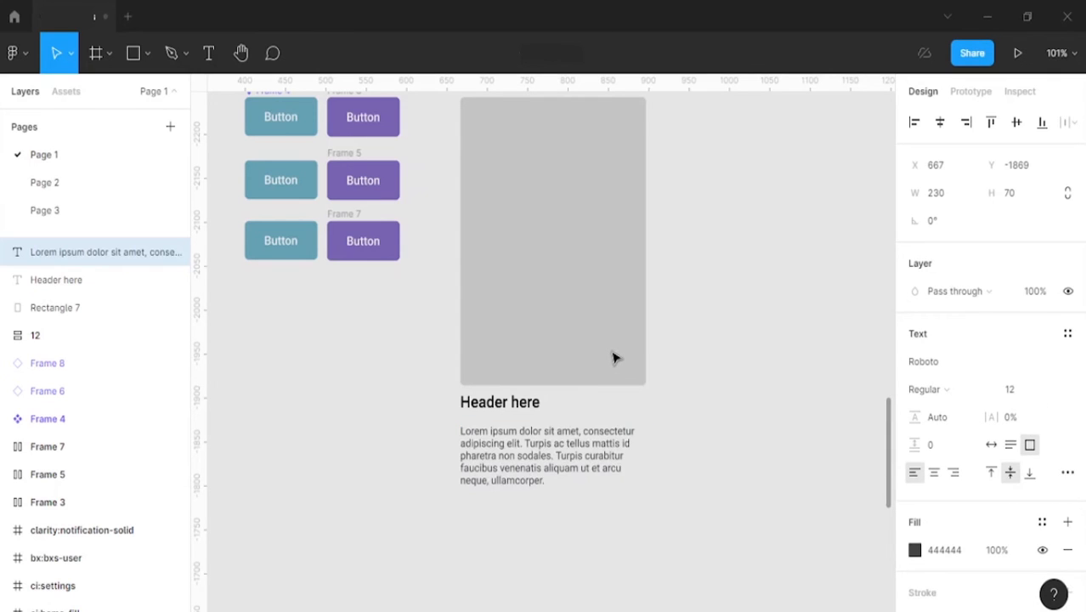
{"action": "key", "text": "Escape"}
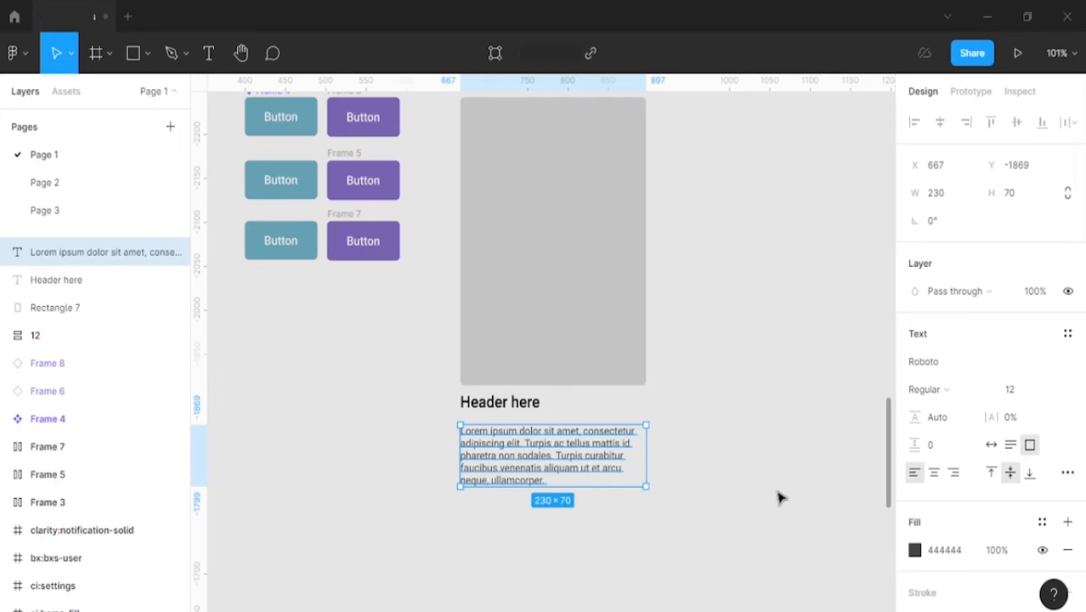
Step: Set the Lorem ipsum paragraph's colour to 000000 and move it up closer to the header, to Y -1877
{"action": "left_click", "coordinate": [962, 551]}
{"action": "type", "text": "0000"}
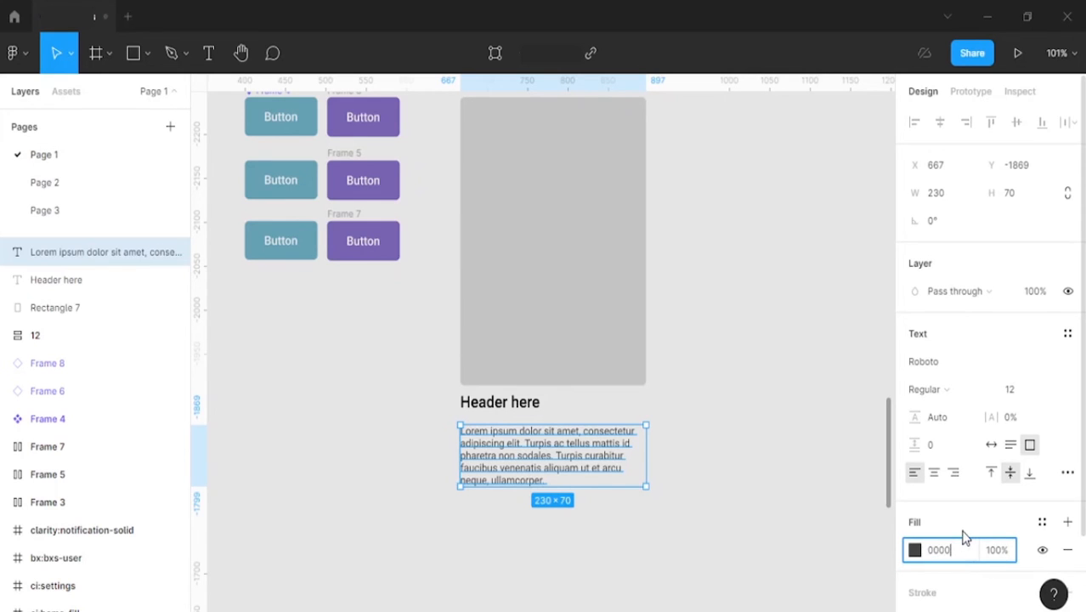
{"action": "type", "text": "00"}
{"action": "key", "text": "Return"}
{"action": "key", "text": "Escape"}
{"action": "mouse_move", "coordinate": [519, 472]}
{"action": "left_mouse_down"}
{"action": "mouse_move", "coordinate": [514, 459]}
{"action": "mouse_move", "coordinate": [519, 465]}
{"action": "left_mouse_up"}
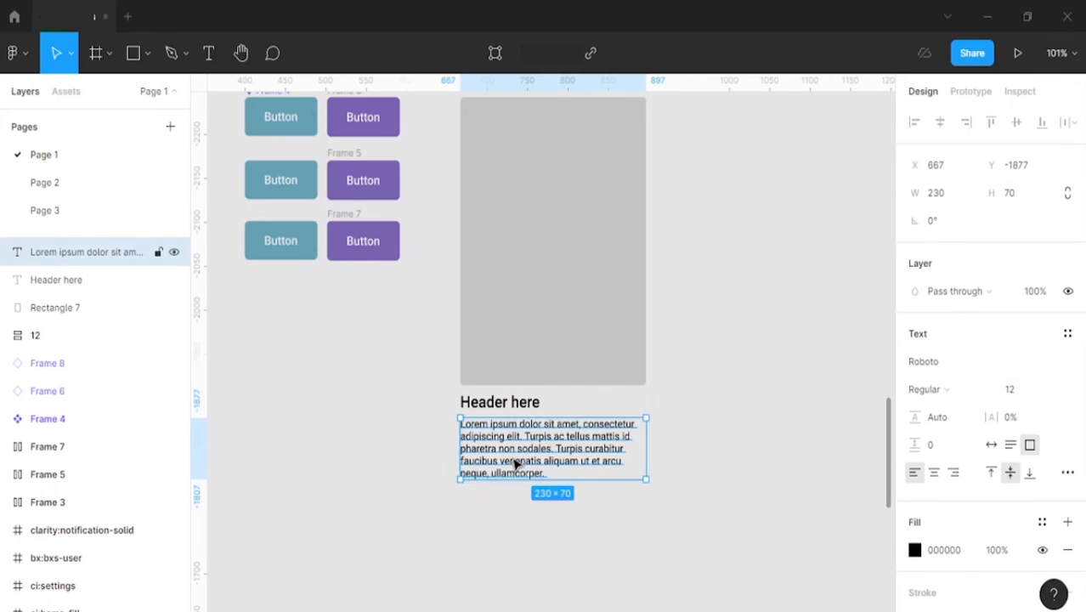
Step: Start a text layer just below the Lorem ipsum paragraph and set it to Roboto Medium 14
{"action": "left_click", "coordinate": [526, 554]}
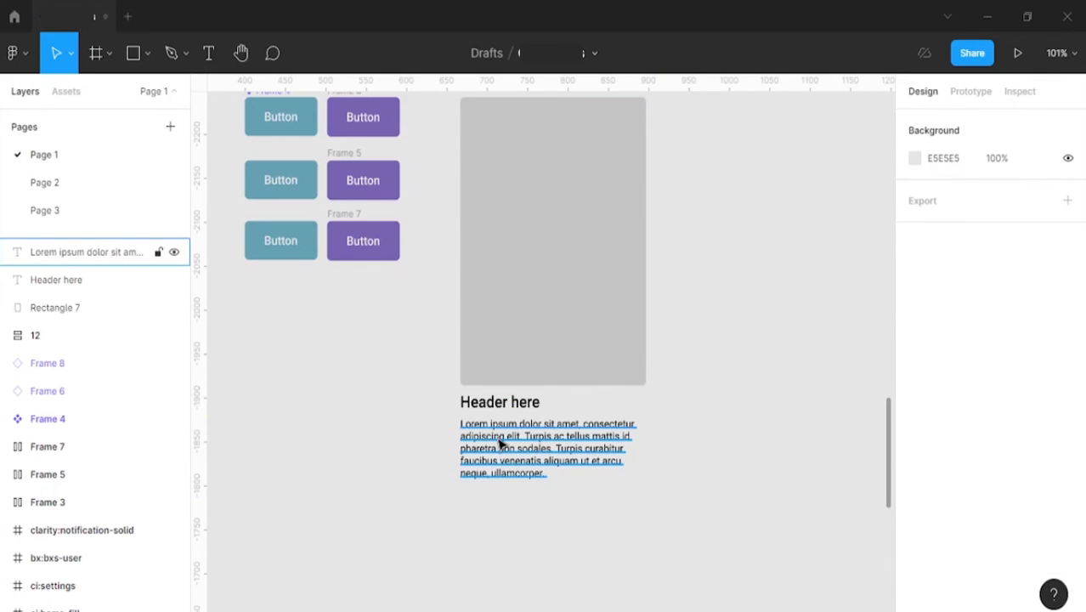
{"action": "scroll", "coordinate": [501, 443], "scroll_direction": "down", "scroll_amount": 1}
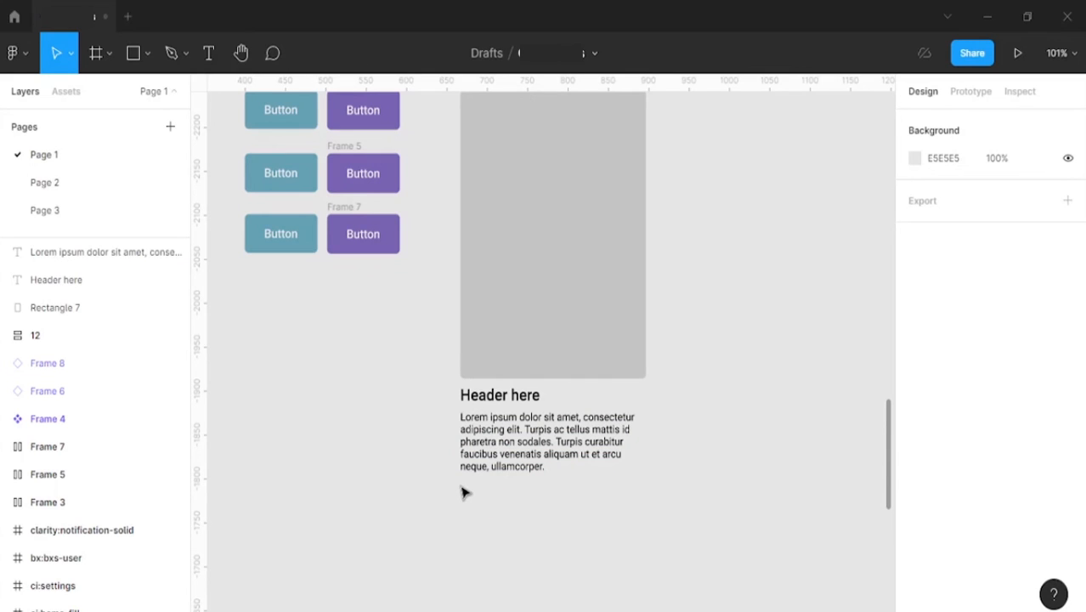
{"action": "key", "text": "t"}
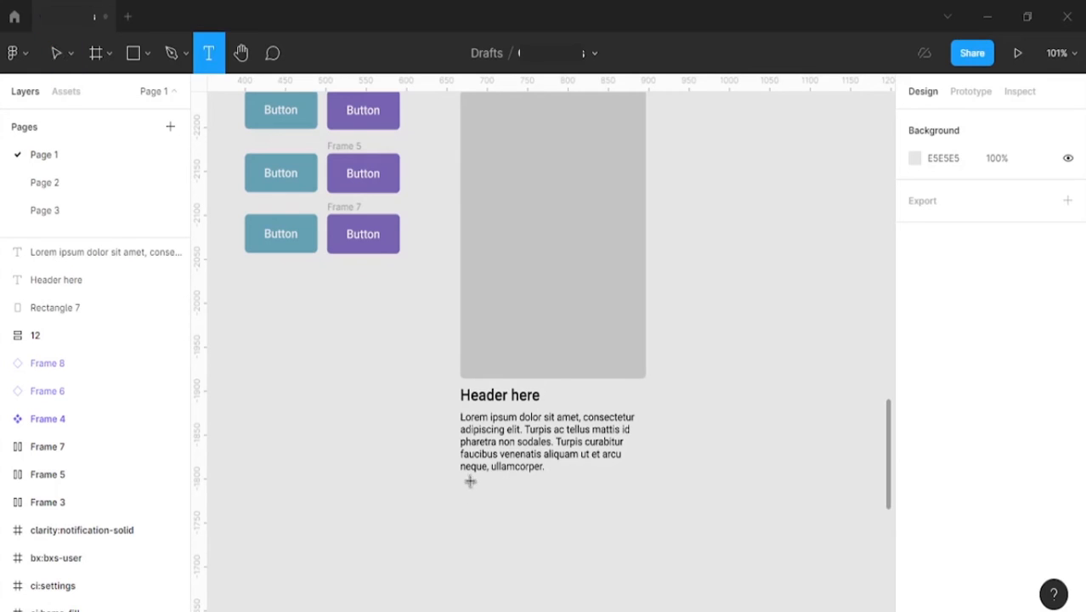
{"action": "left_click", "coordinate": [474, 497]}
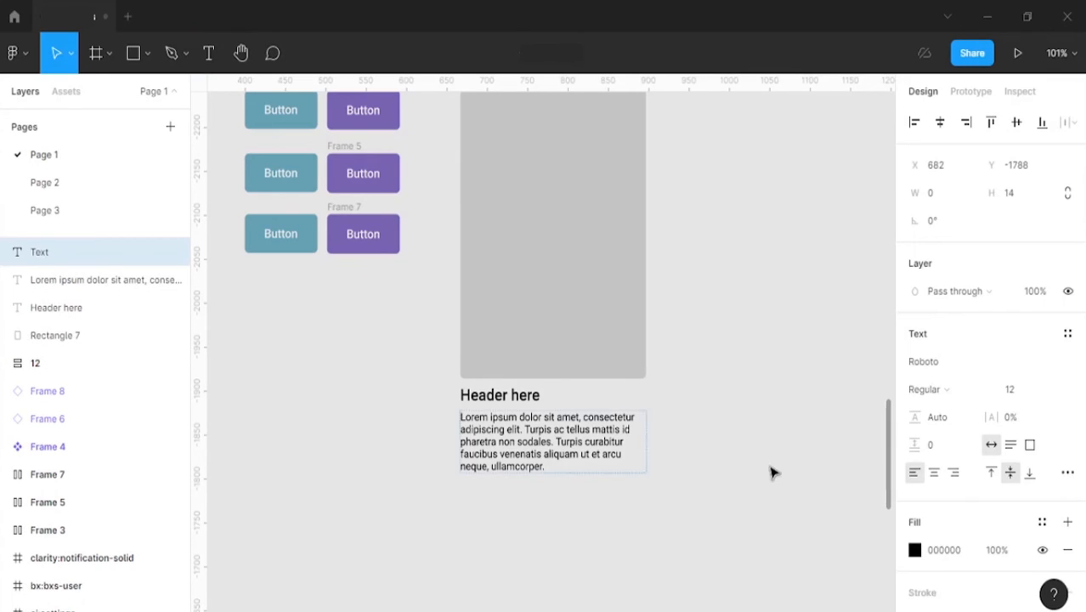
{"action": "left_click", "coordinate": [1024, 393]}
{"action": "type", "text": "14"}
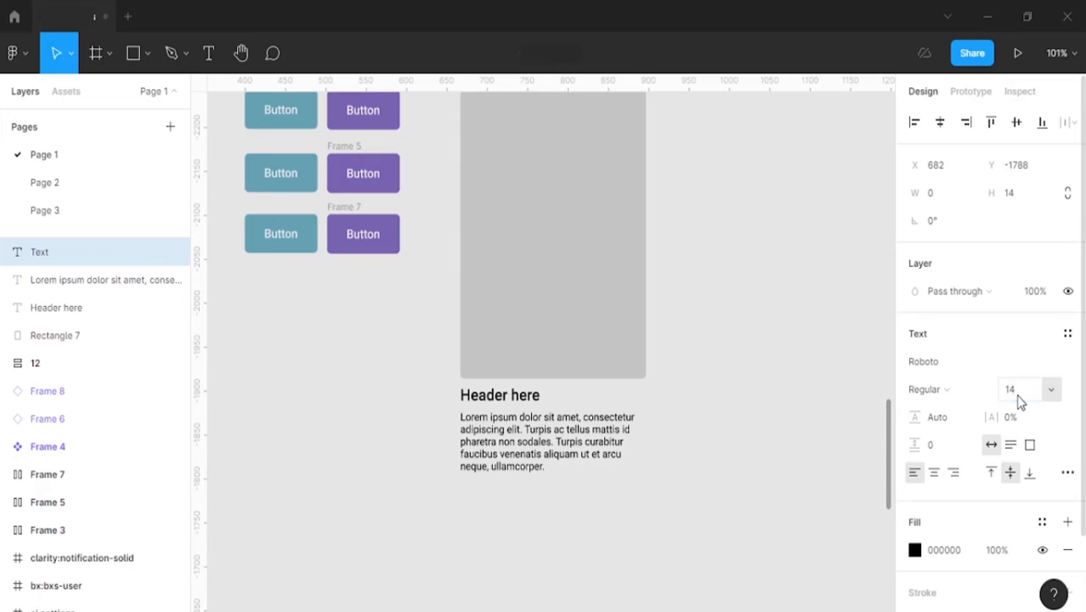
{"action": "key", "text": "Return"}
{"action": "left_click", "coordinate": [926, 390]}
{"action": "left_click", "coordinate": [939, 409]}
Step: Enter "10:40am" in the text layer and line it up with the paragraph's left edge
{"action": "type", "text": "101"}
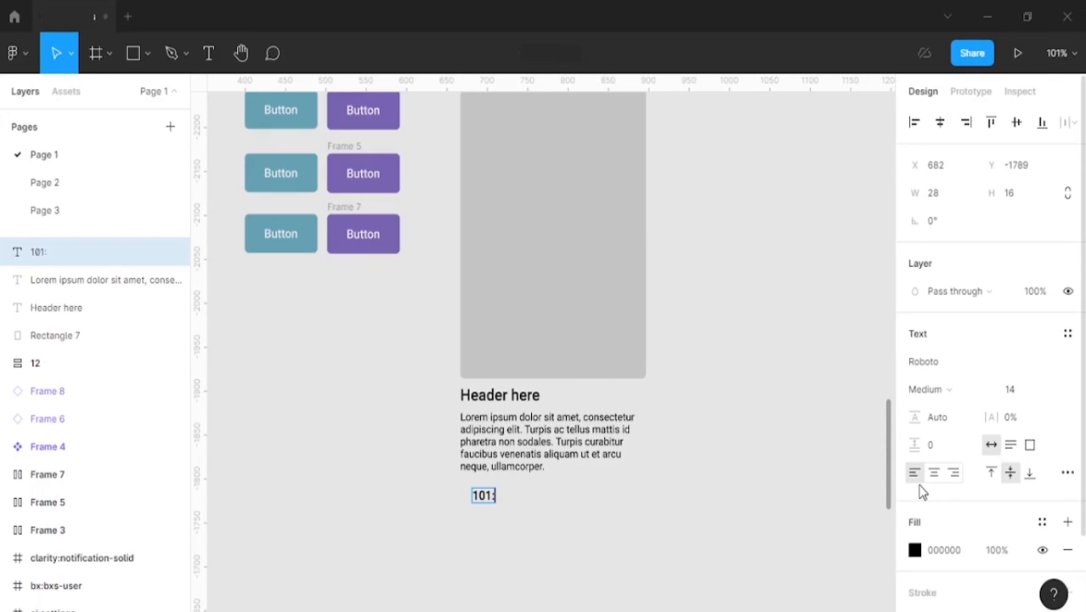
{"action": "type", "text": ":40am"}
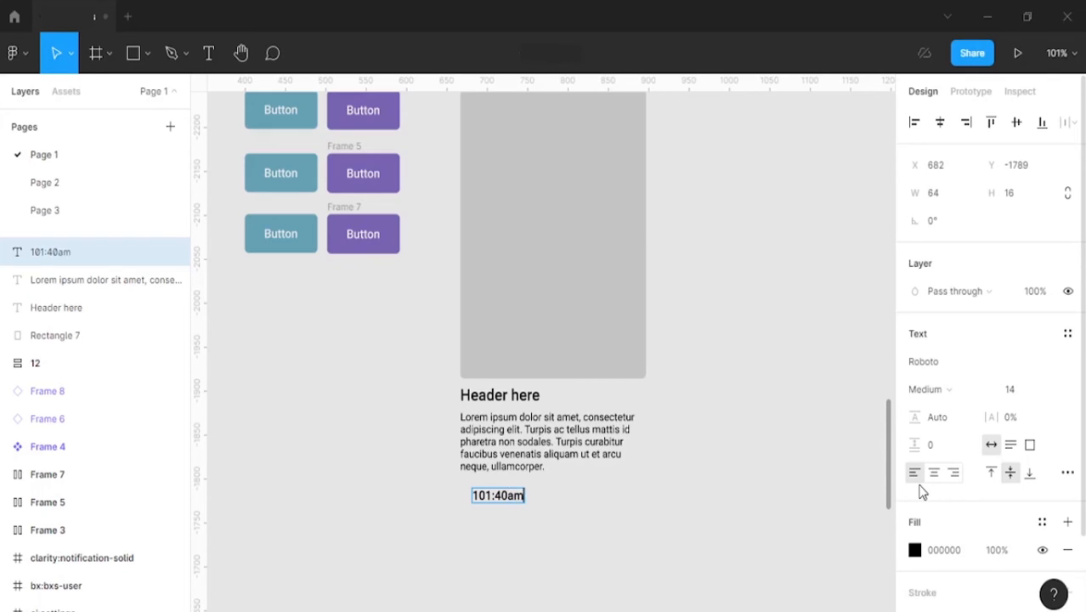
{"action": "left_click", "coordinate": [491, 494]}
{"action": "key", "text": "BackSpace"}
{"action": "key", "text": "Escape"}
{"action": "left_click_drag", "start_coordinate": [497, 497], "coordinate": [482, 500]}
Step: Wrap the "10:40am" text in an auto layout frame with its content centred
{"action": "key", "text": "shift+a"}
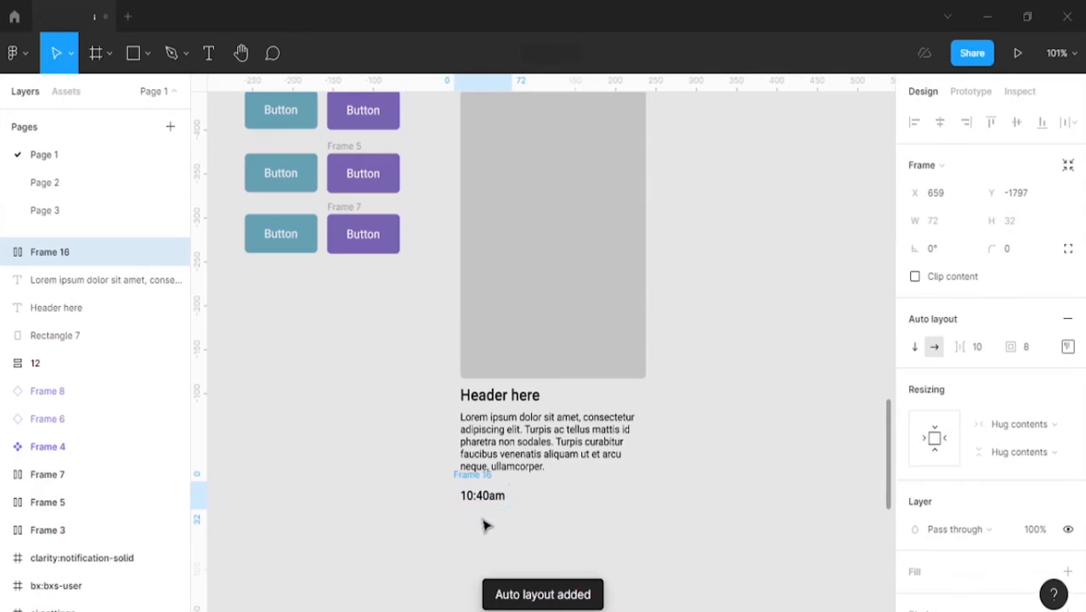
{"action": "left_click", "coordinate": [1069, 346]}
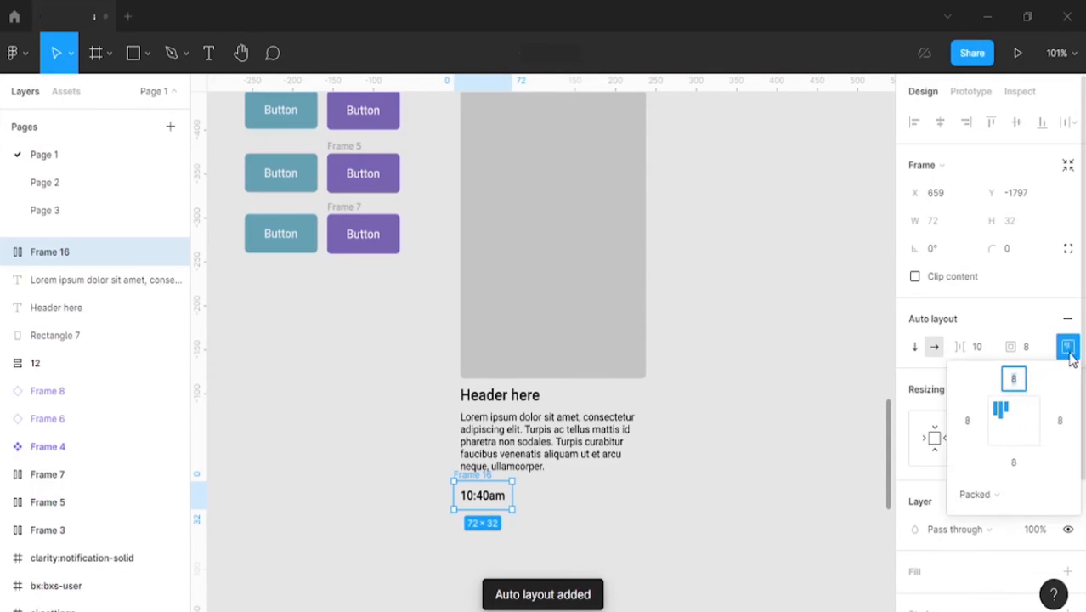
{"action": "left_click", "coordinate": [1014, 420]}
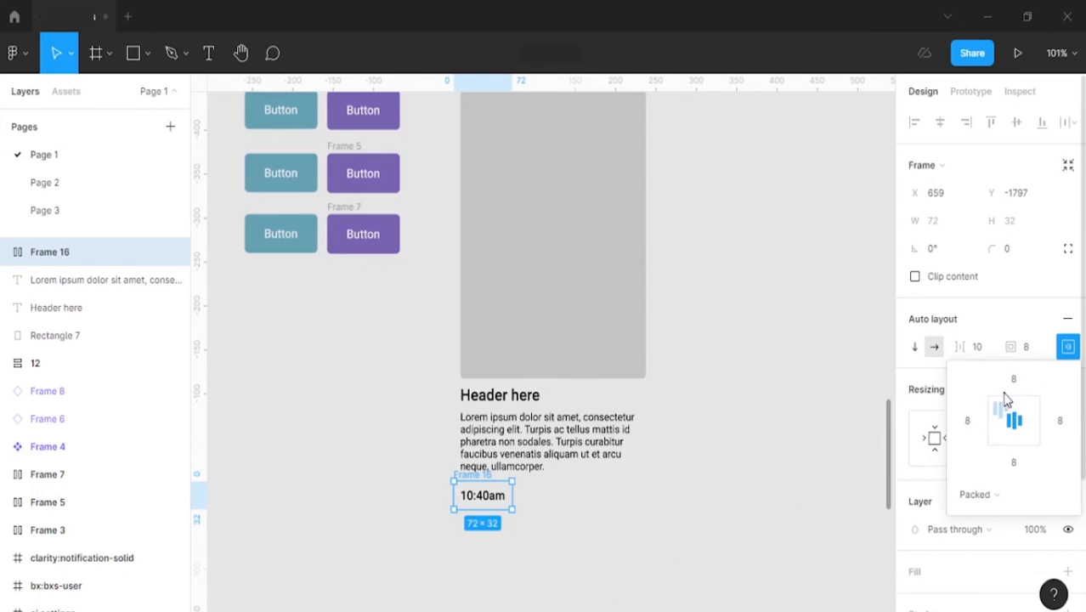
{"action": "left_click", "coordinate": [1030, 315]}
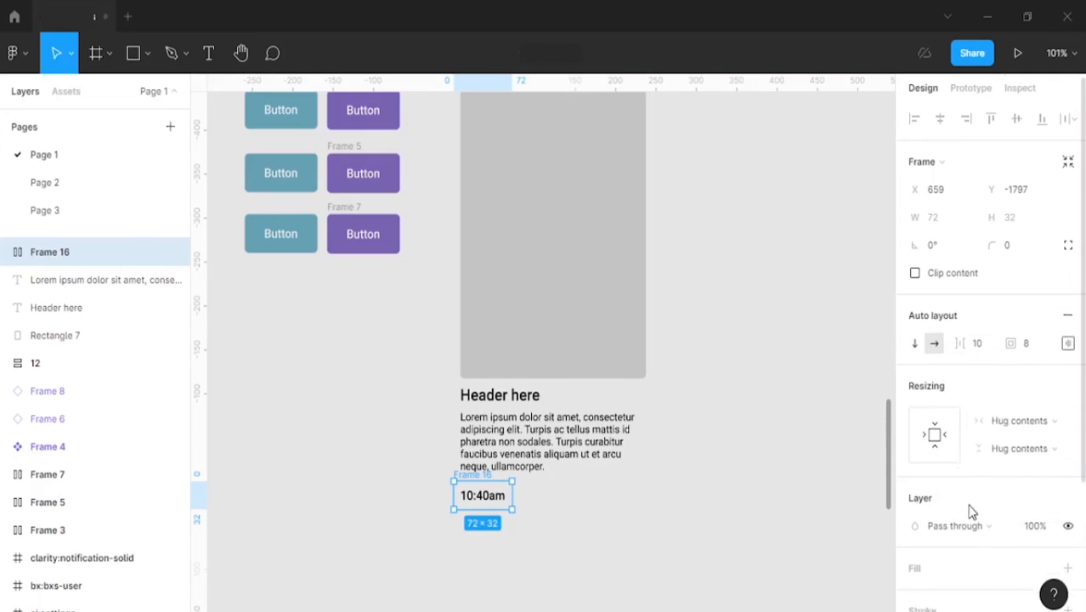
Step: Give the 10:40am frame a 333333 fill and set its text colour to EEEEEE
{"action": "scroll", "coordinate": [986, 476], "scroll_direction": "down", "scroll_amount": 2}
{"action": "left_click", "coordinate": [1069, 399]}
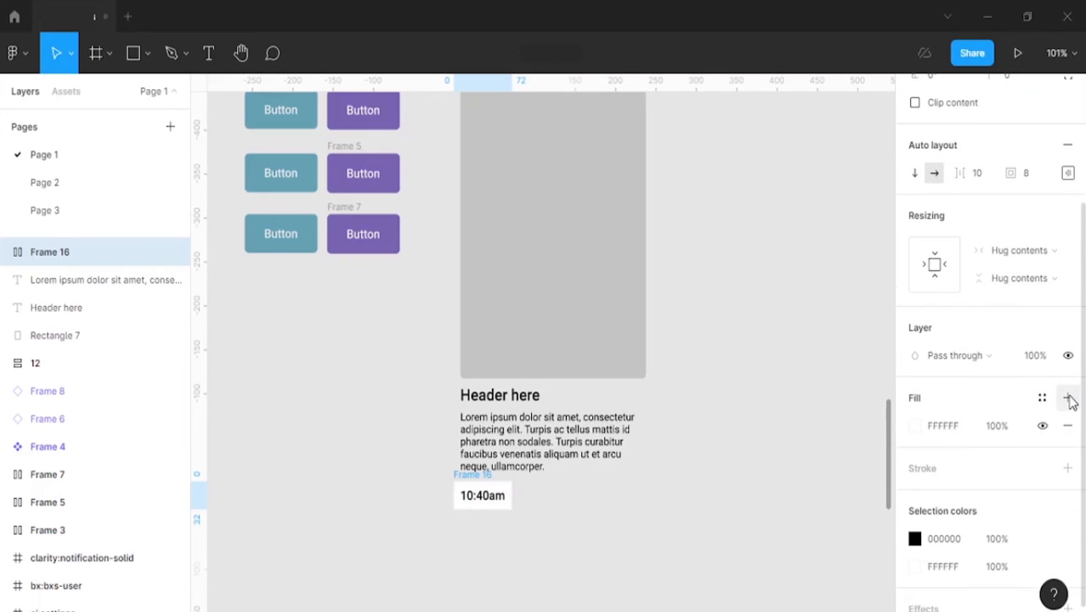
{"action": "left_click", "coordinate": [959, 427]}
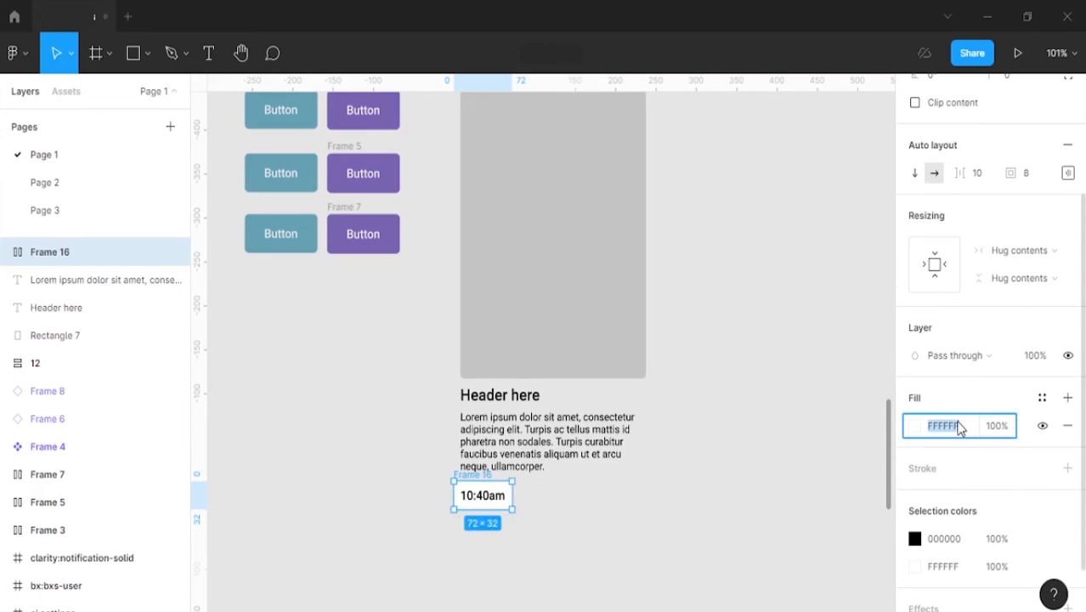
{"action": "key", "text": "BackSpace"}
{"action": "type", "text": "333333"}
{"action": "key", "text": "Return"}
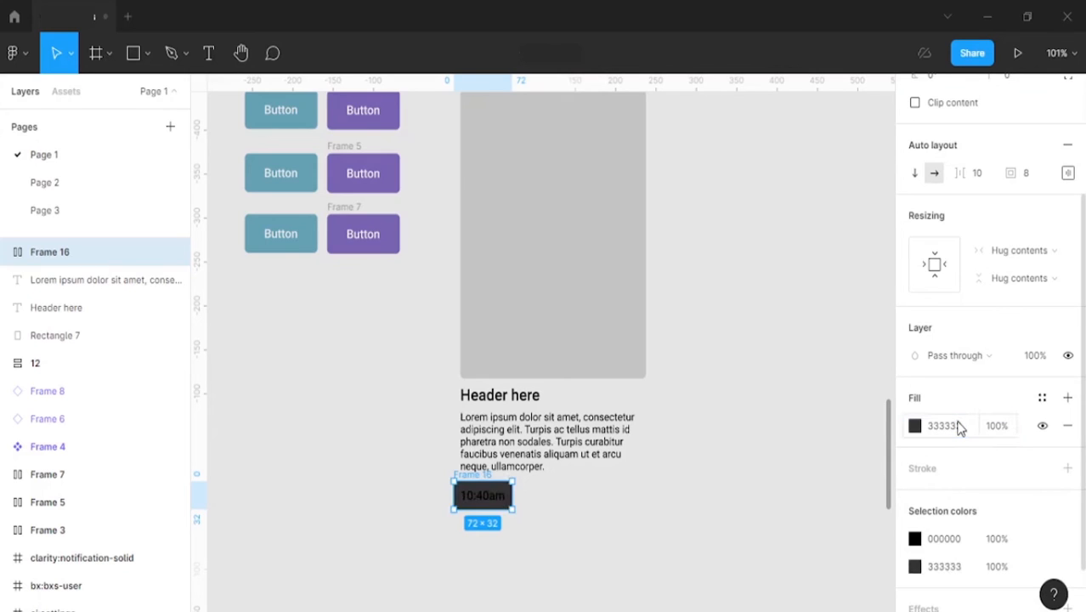
{"action": "left_click", "coordinate": [948, 546]}
{"action": "type", "text": "ffffff"}
{"action": "key", "text": "Return"}
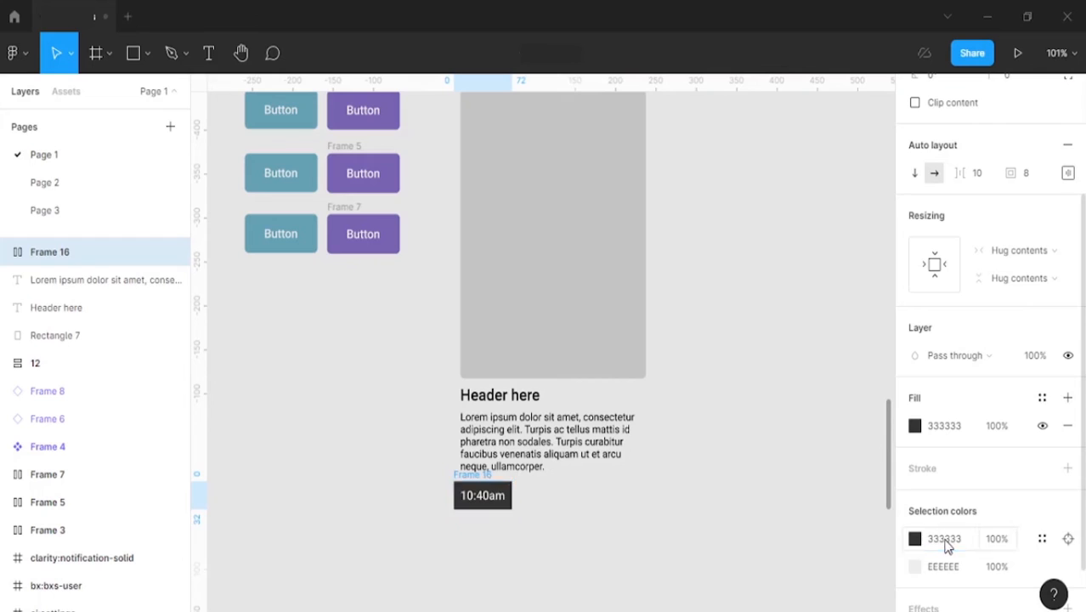
{"action": "left_click", "coordinate": [584, 587]}
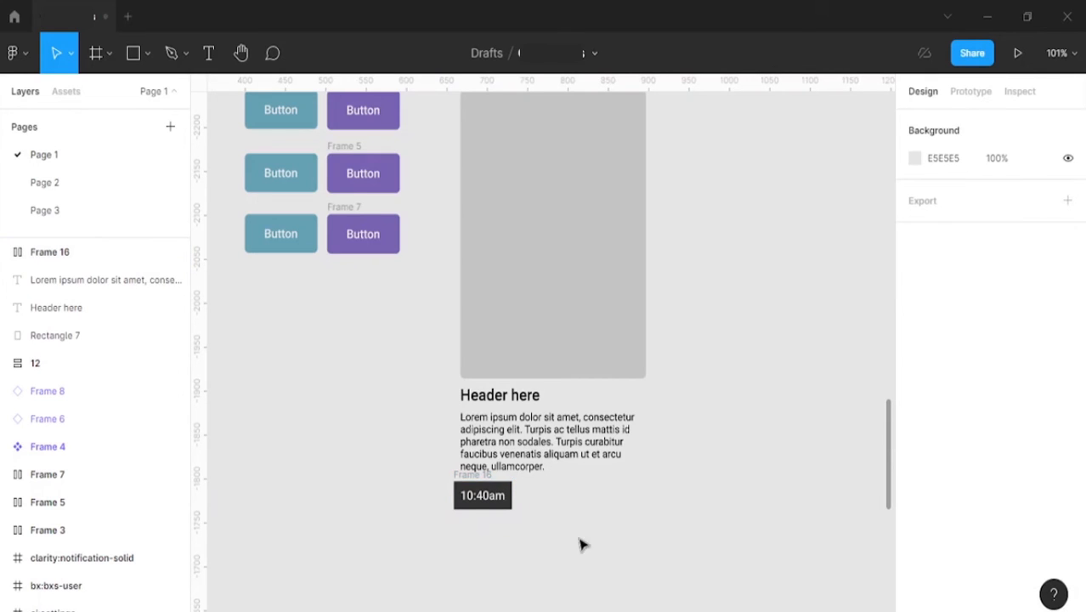
Step: Set the 10:40am button's corner radius to 5 and move it to X 667, Y -1790 under the paragraph
{"action": "left_click", "coordinate": [463, 493]}
{"action": "left_click", "coordinate": [1006, 251]}
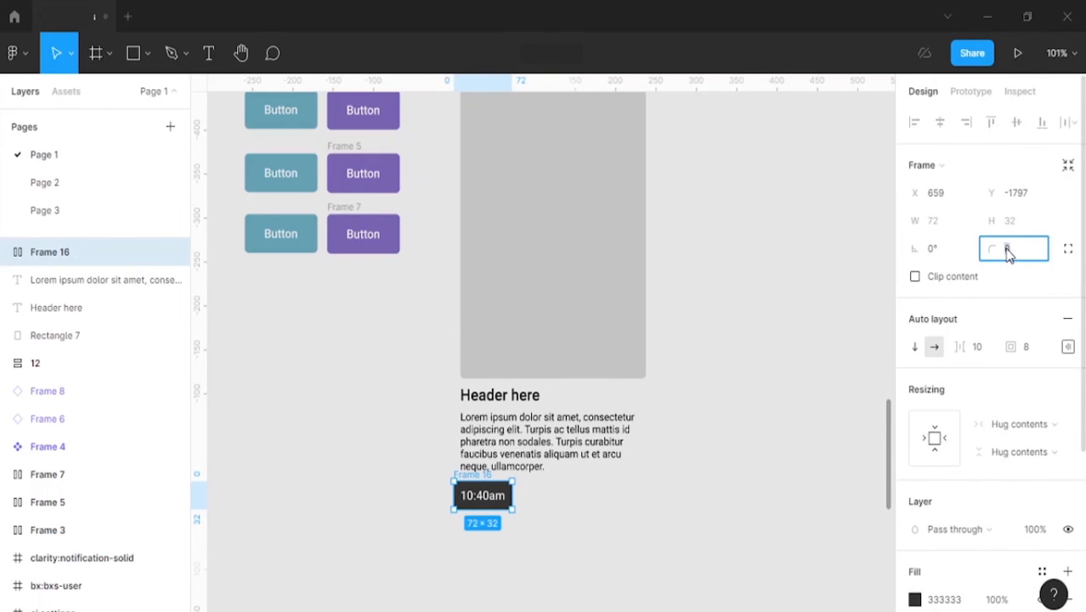
{"action": "key", "text": "Return"}
{"action": "left_click_drag", "start_coordinate": [481, 473], "coordinate": [487, 479]}
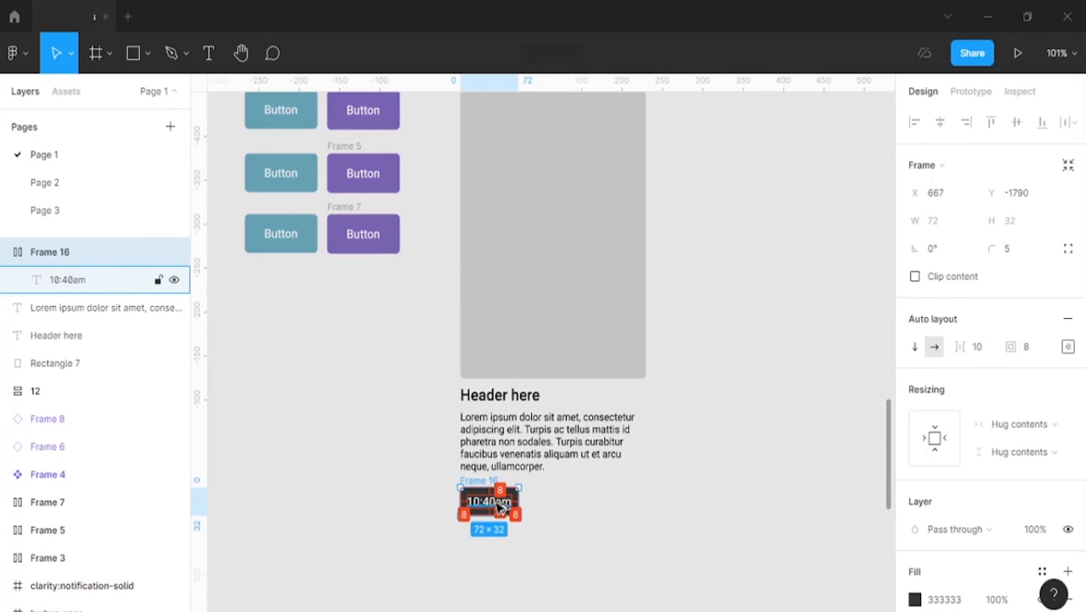
Step: Duplicate the 10:40am button twice to the right, 7 apart, and wrap all three in a centred horizontal auto layout
{"action": "left_click_drag", "start_coordinate": [502, 503], "coordinate": [565, 504]}
{"action": "key", "text": "ctrl+d"}
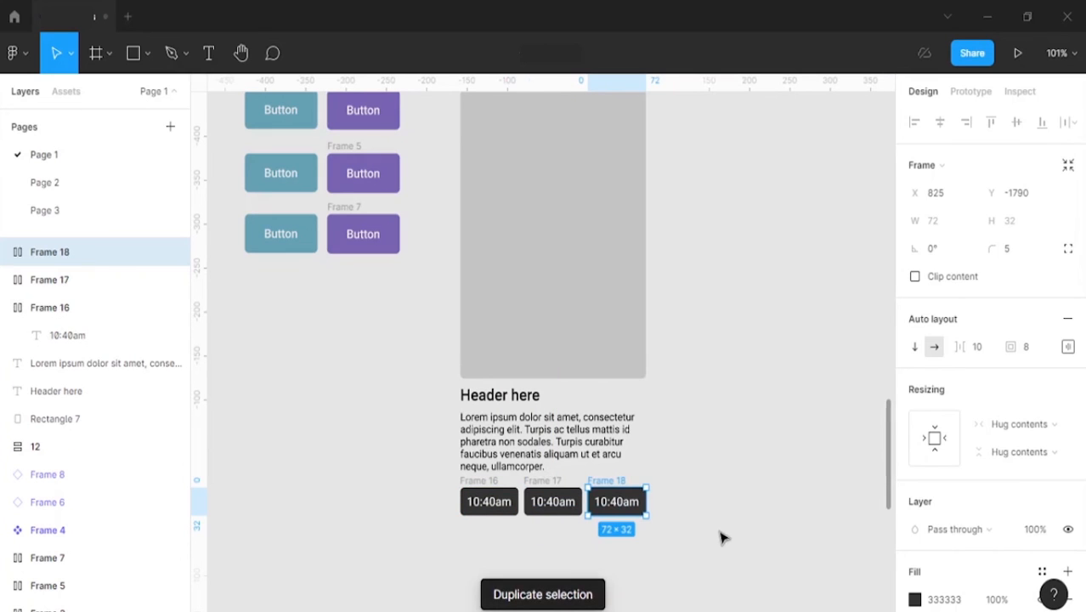
{"action": "left_click", "coordinate": [50, 307]}
{"action": "left_click", "coordinate": [49, 280], "text": "shift"}
{"action": "left_click", "coordinate": [595, 485], "text": "shift"}
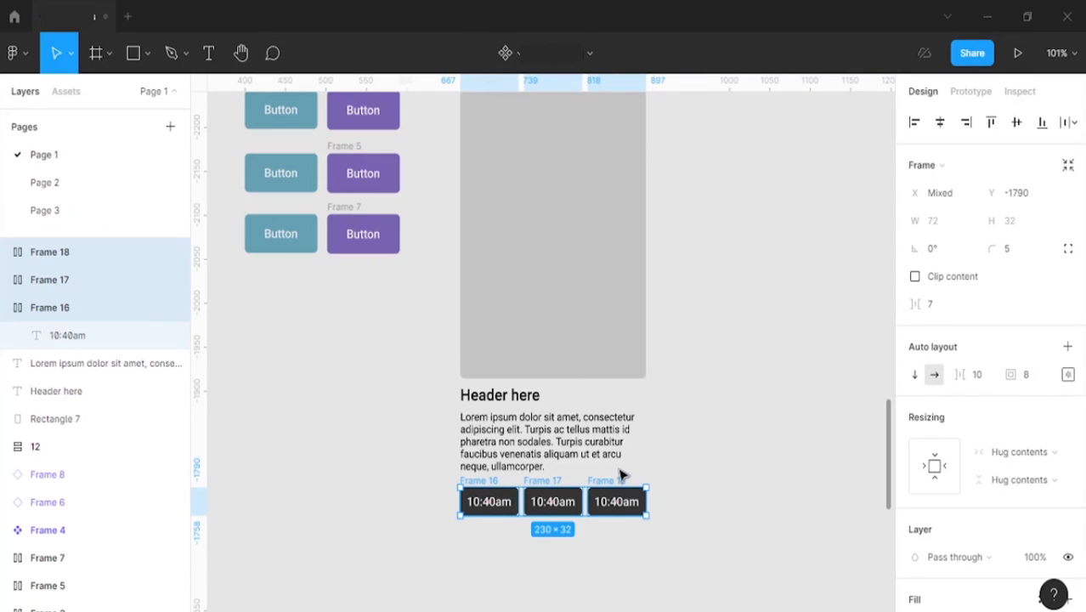
{"action": "key", "text": "shift+a"}
{"action": "left_click", "coordinate": [1068, 346]}
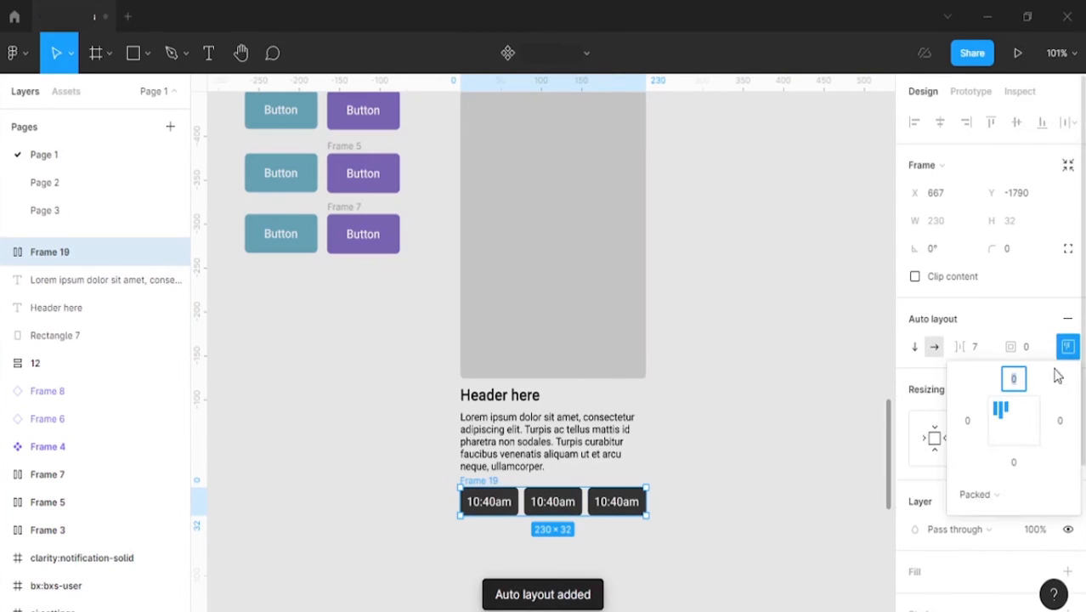
{"action": "left_click", "coordinate": [1013, 423]}
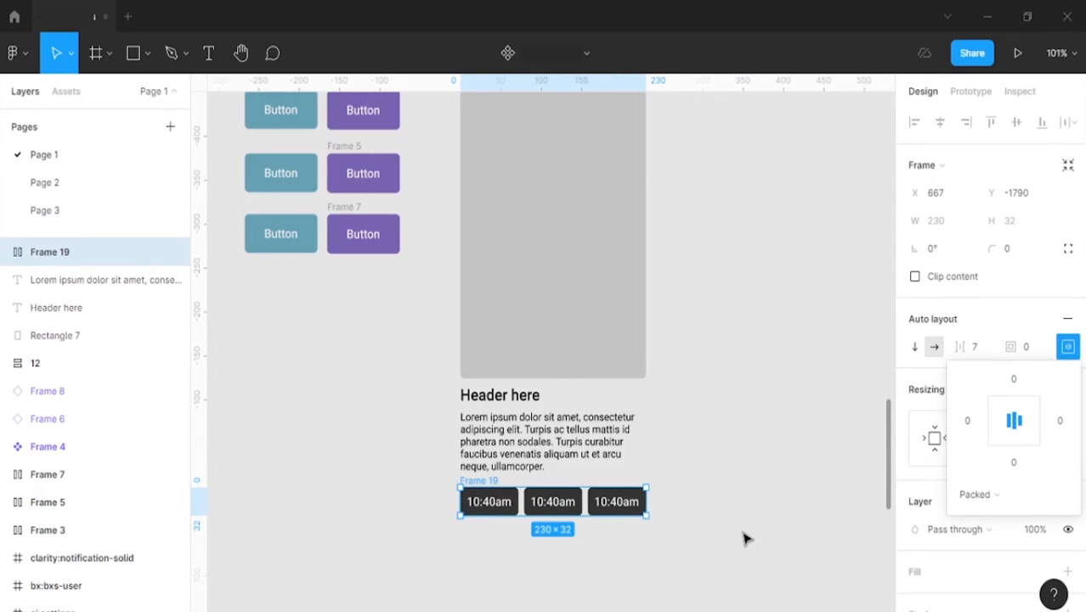
Step: Set the top and bottom padding of the time button row to 4
{"action": "left_click", "coordinate": [1014, 380]}
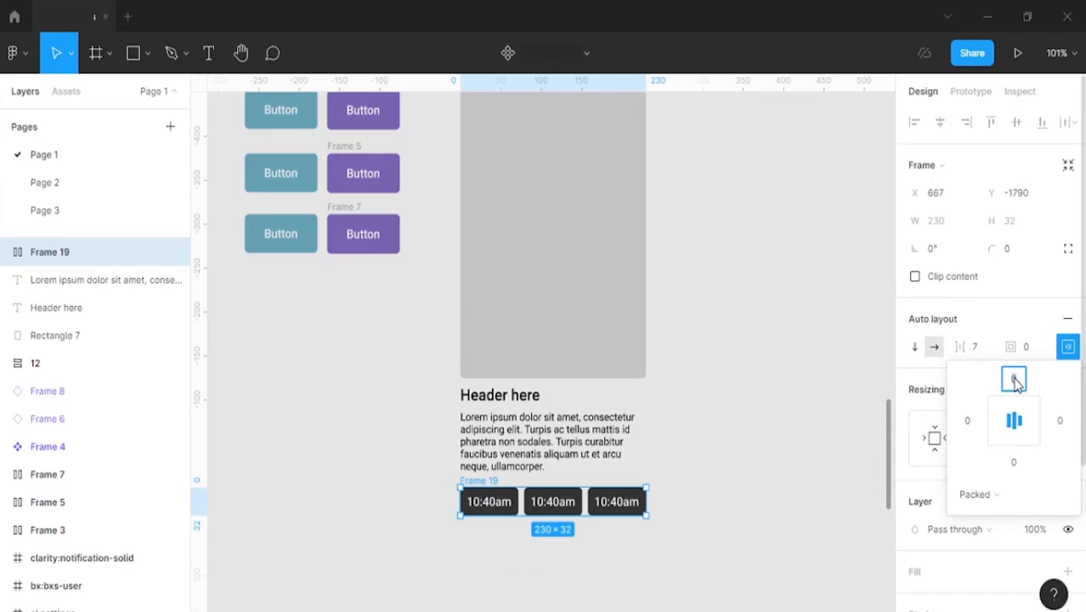
{"action": "type", "text": "4"}
{"action": "left_click", "coordinate": [1019, 464]}
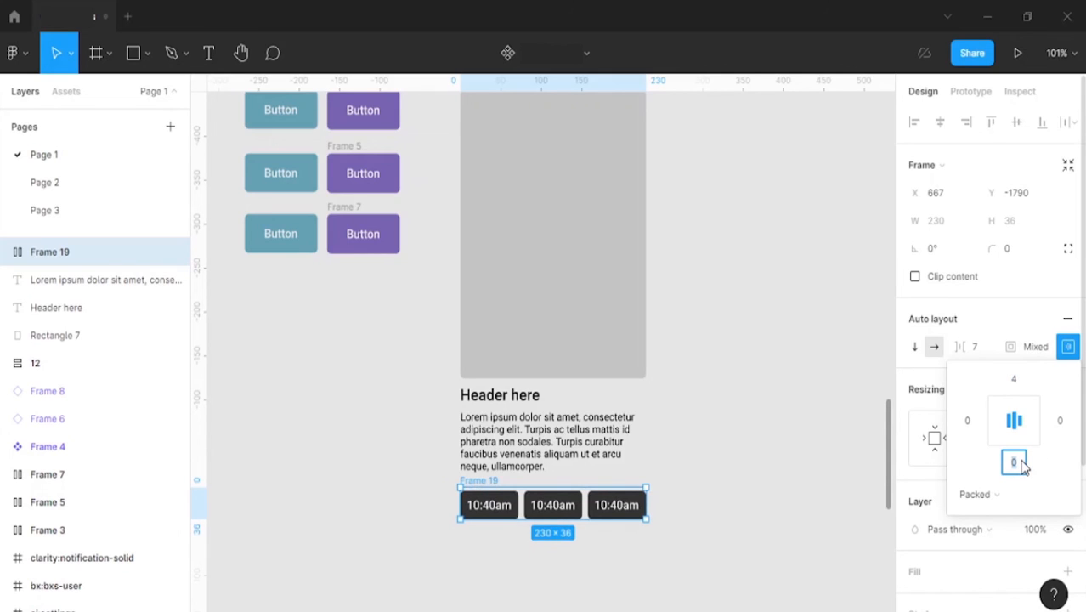
{"action": "left_click", "coordinate": [762, 532]}
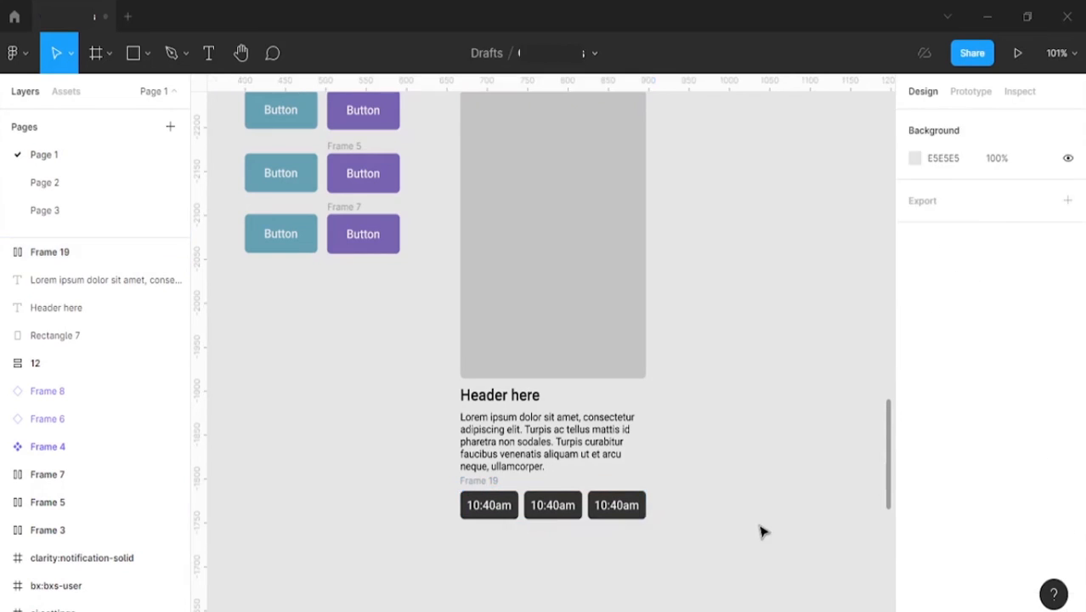
Step: Combine the header, paragraph and time button row in a vertical auto layout aligned to the left centre
{"action": "left_click", "coordinate": [476, 482]}
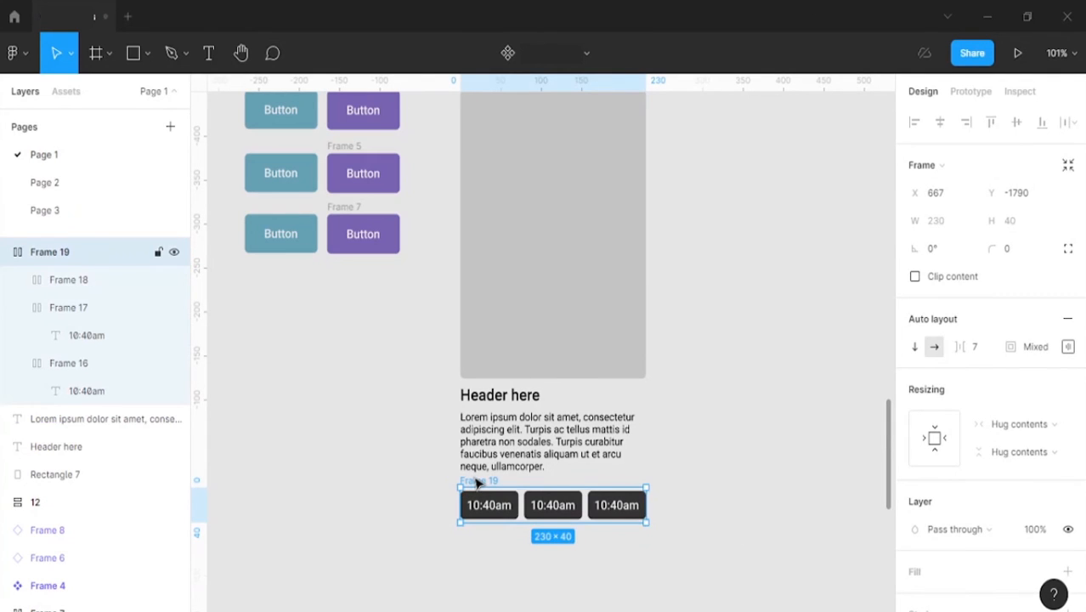
{"action": "left_click", "coordinate": [491, 440], "text": "shift"}
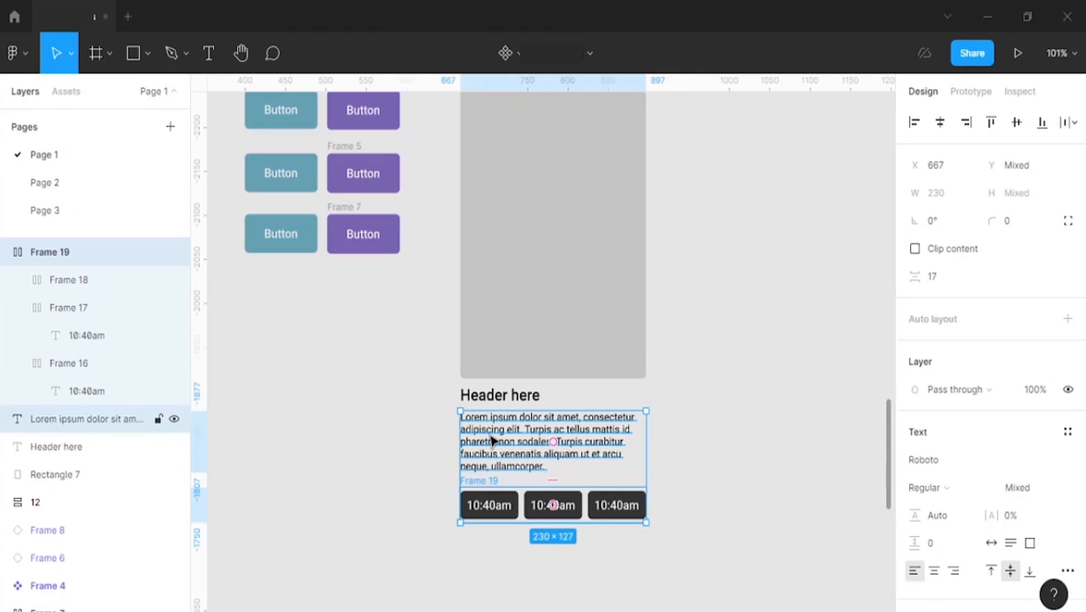
{"action": "left_click", "coordinate": [493, 403], "text": "shift"}
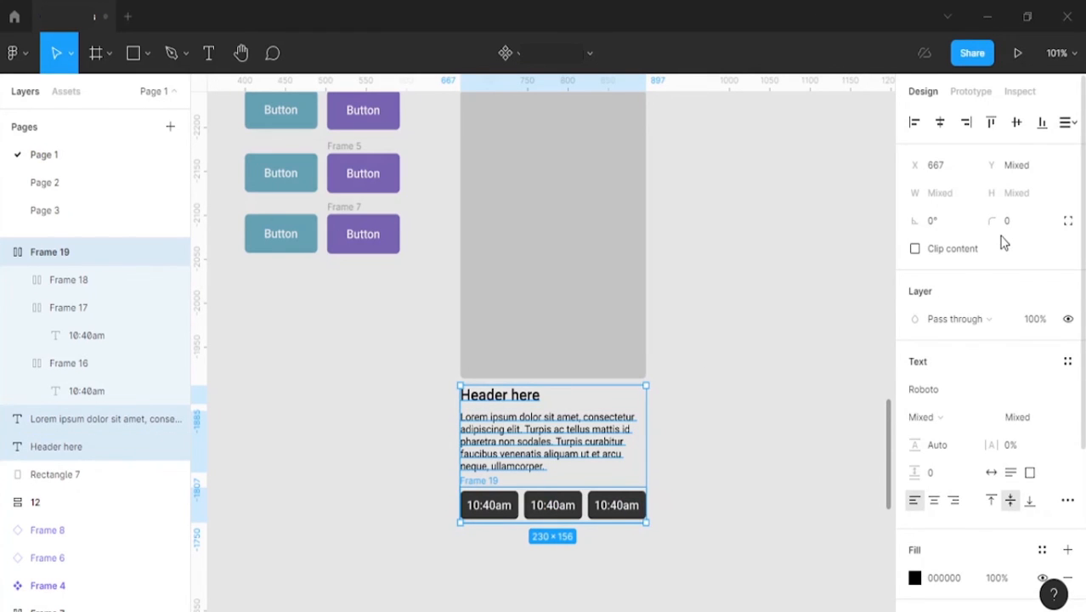
{"action": "key", "text": "shift+a"}
{"action": "left_click", "coordinate": [1068, 346]}
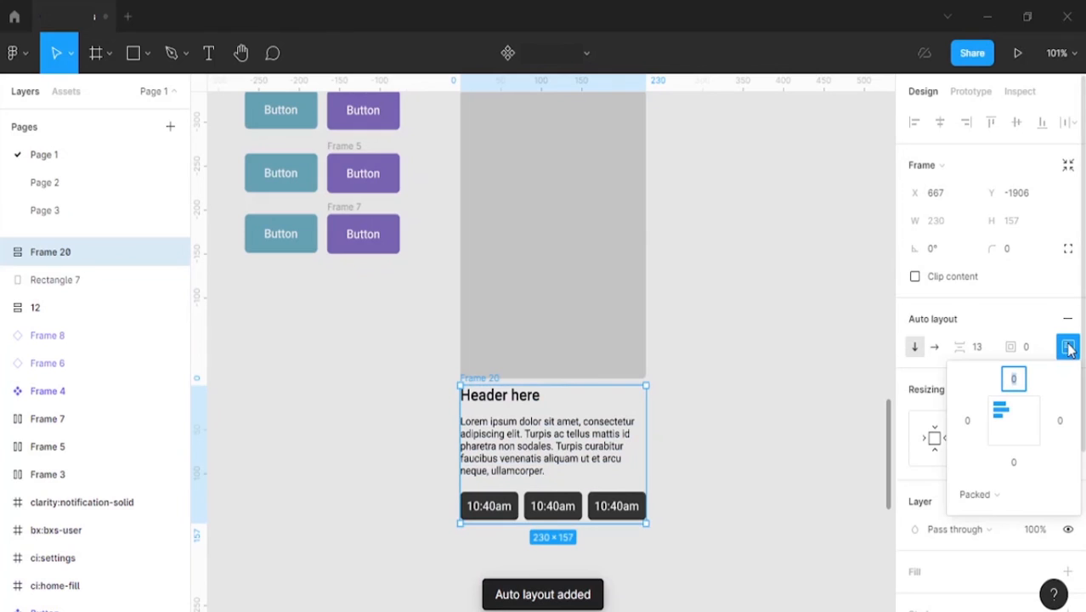
{"action": "left_click", "coordinate": [1019, 424]}
{"action": "left_click", "coordinate": [1001, 423]}
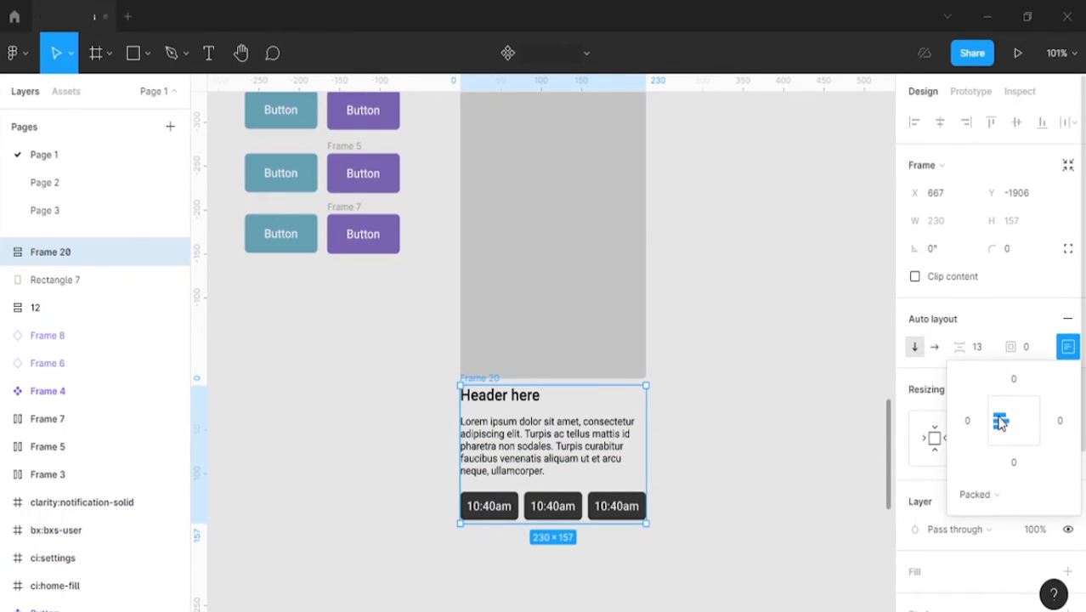
Step: Set the spacing between items in the header, paragraph and button frame to 8
{"action": "left_click", "coordinate": [976, 354]}
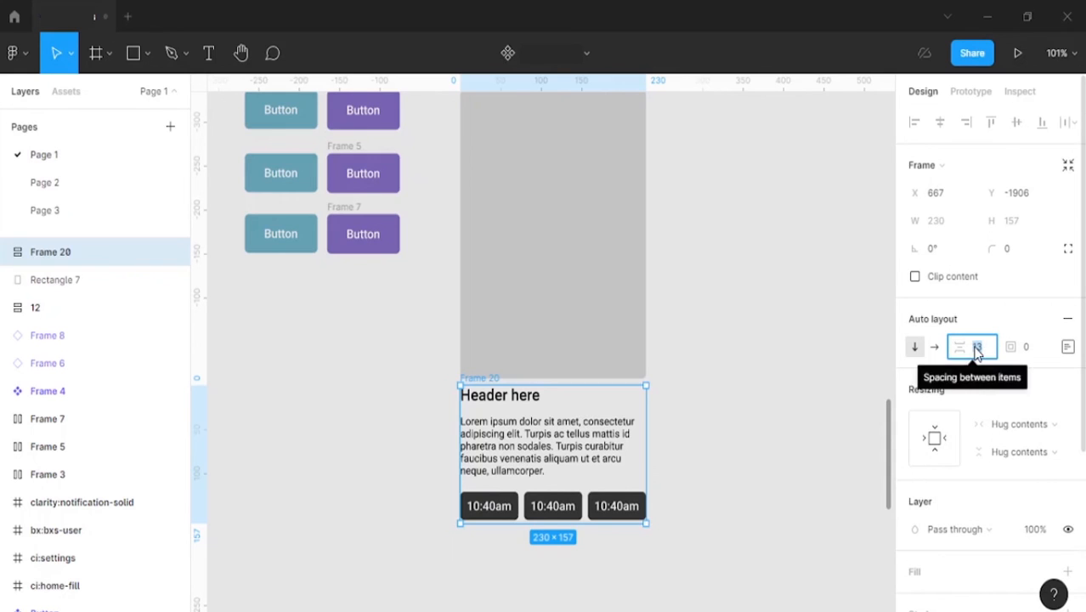
{"action": "type", "text": "8"}
{"action": "key", "text": "Return"}
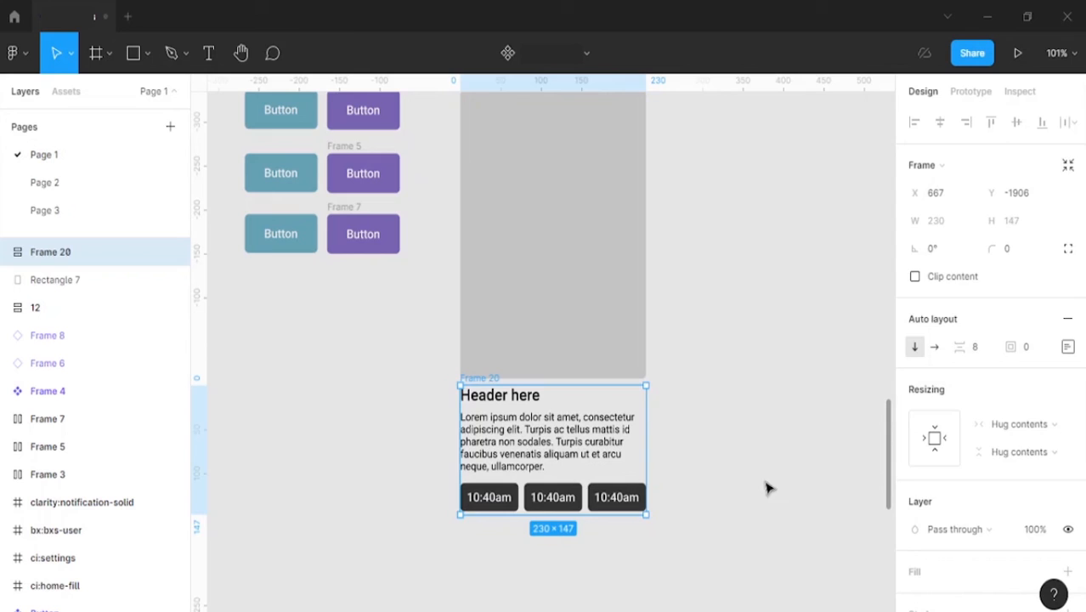
{"action": "left_click", "coordinate": [763, 417]}
Step: Combine the text and button frame with the grey rectangle in a vertical auto layout with centred alignment
{"action": "left_click", "coordinate": [473, 381]}
{"action": "left_click", "coordinate": [510, 364], "text": "shift"}
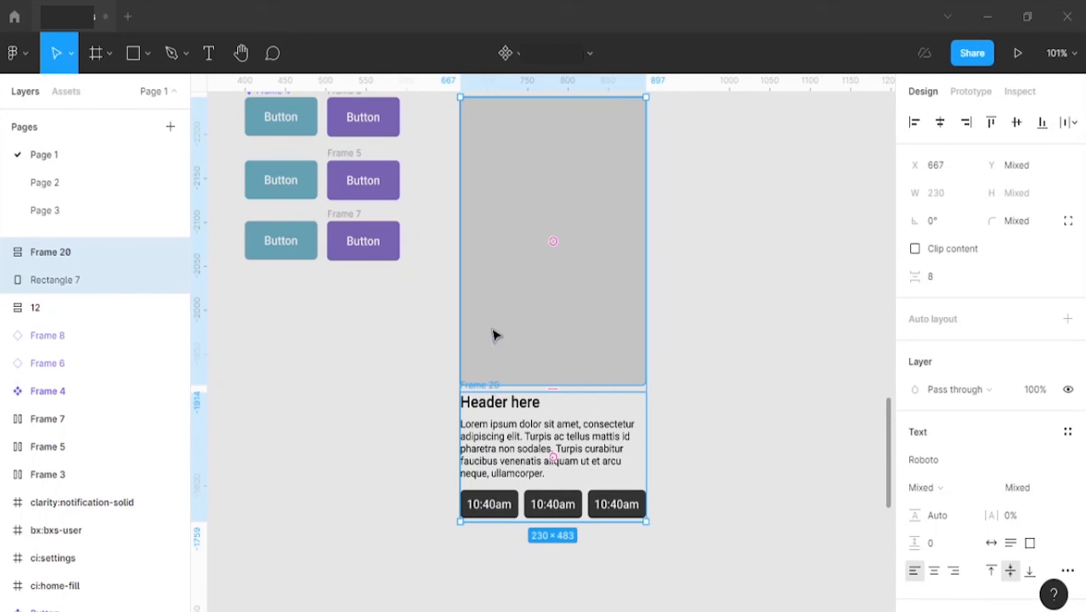
{"action": "key", "text": "shift+a"}
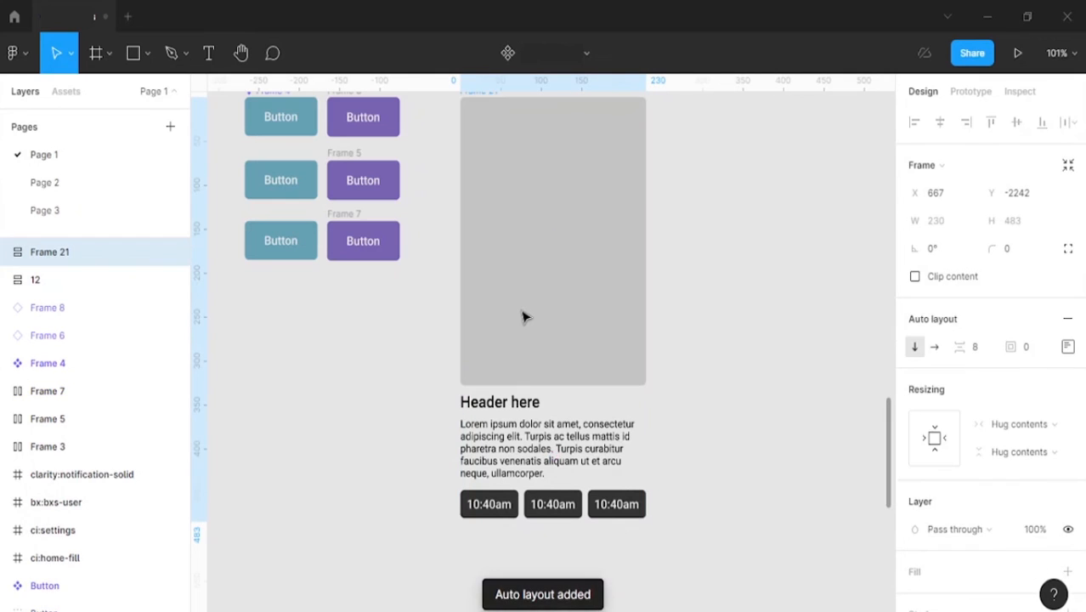
{"action": "left_click", "coordinate": [1067, 346]}
{"action": "left_click", "coordinate": [1014, 422]}
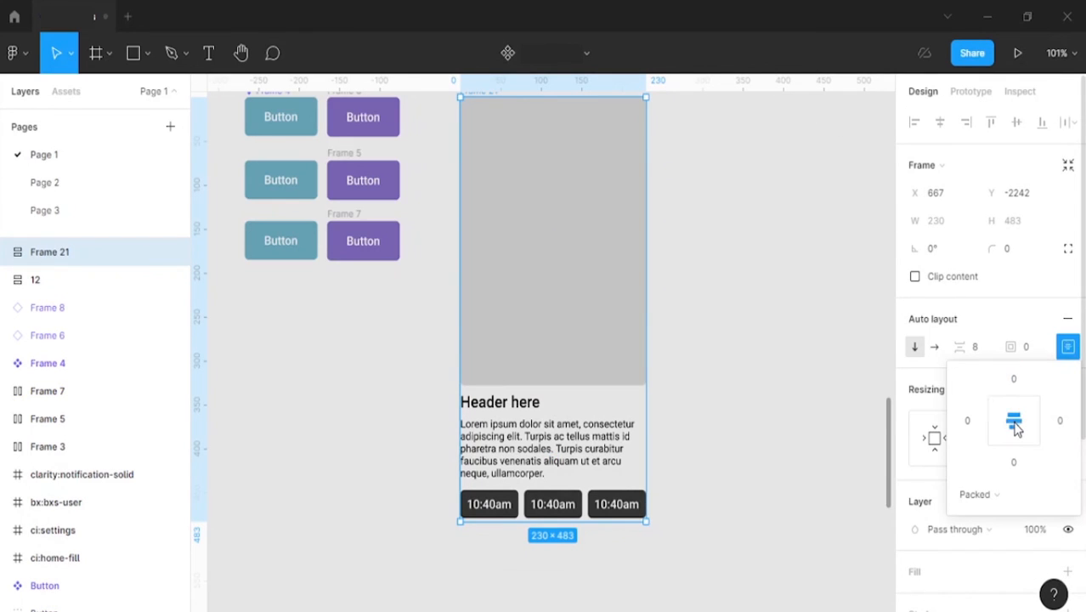
{"action": "left_click", "coordinate": [1001, 300]}
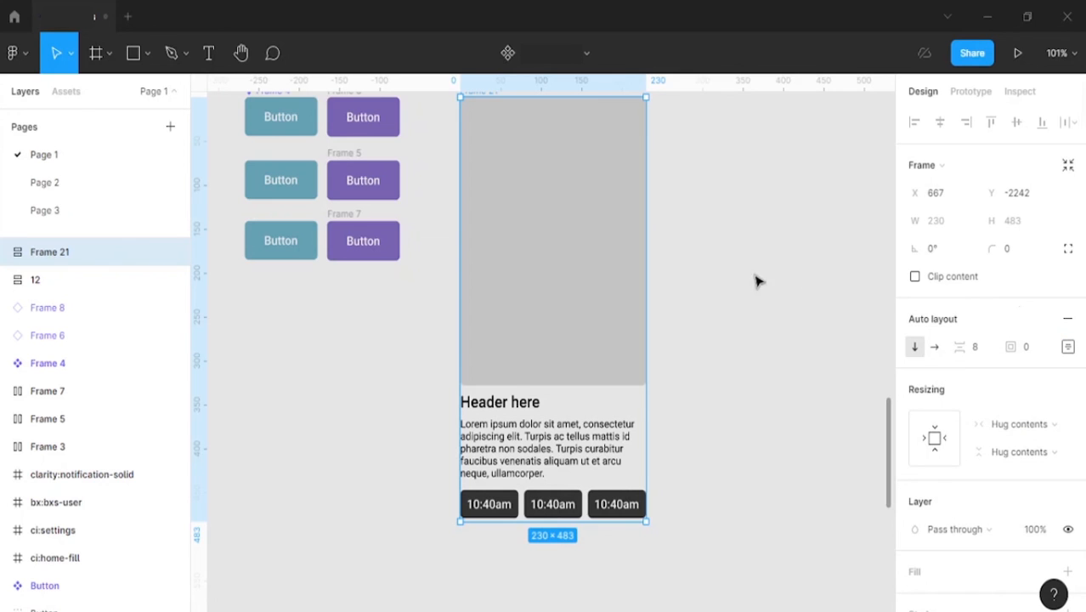
Step: Set the padding around all items in the card's outer auto-layout frame to 10
{"action": "scroll", "coordinate": [557, 202], "scroll_direction": "up", "scroll_amount": 2}
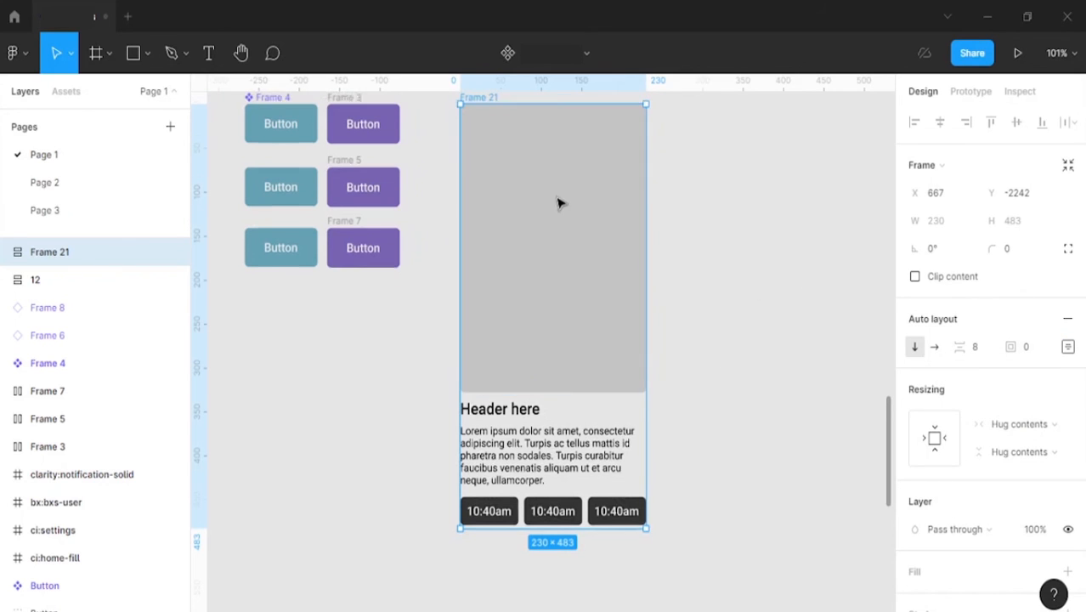
{"action": "left_click", "coordinate": [557, 102]}
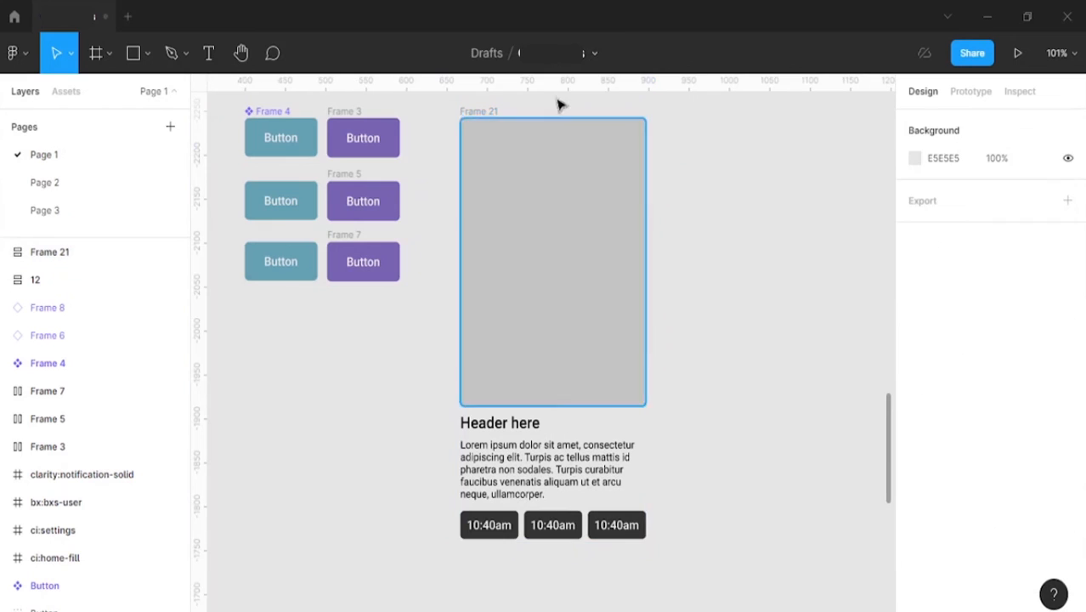
{"action": "left_click", "coordinate": [498, 112]}
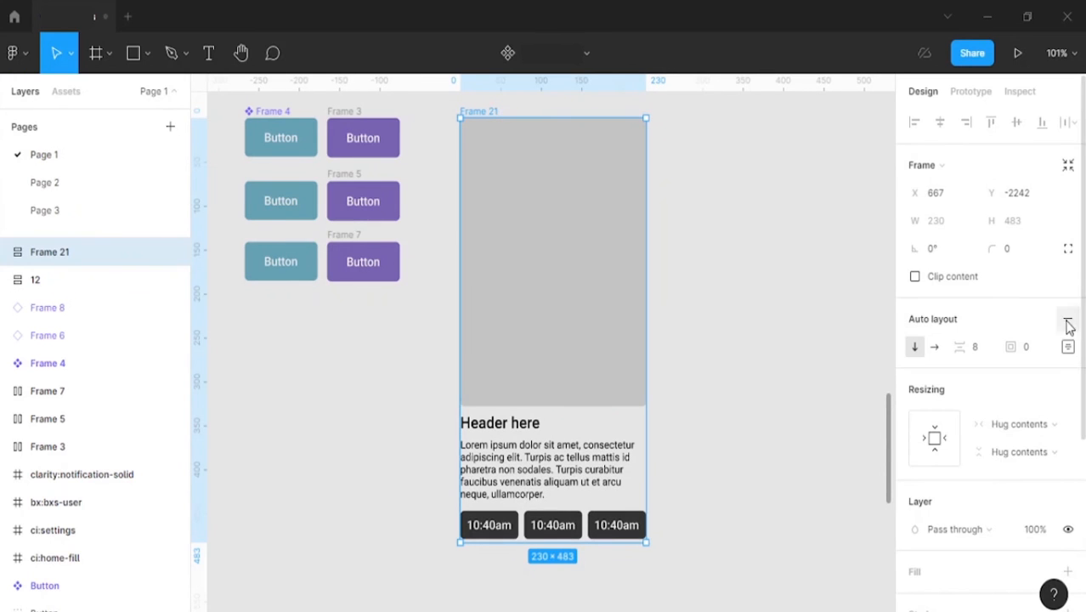
{"action": "left_click", "coordinate": [1034, 349]}
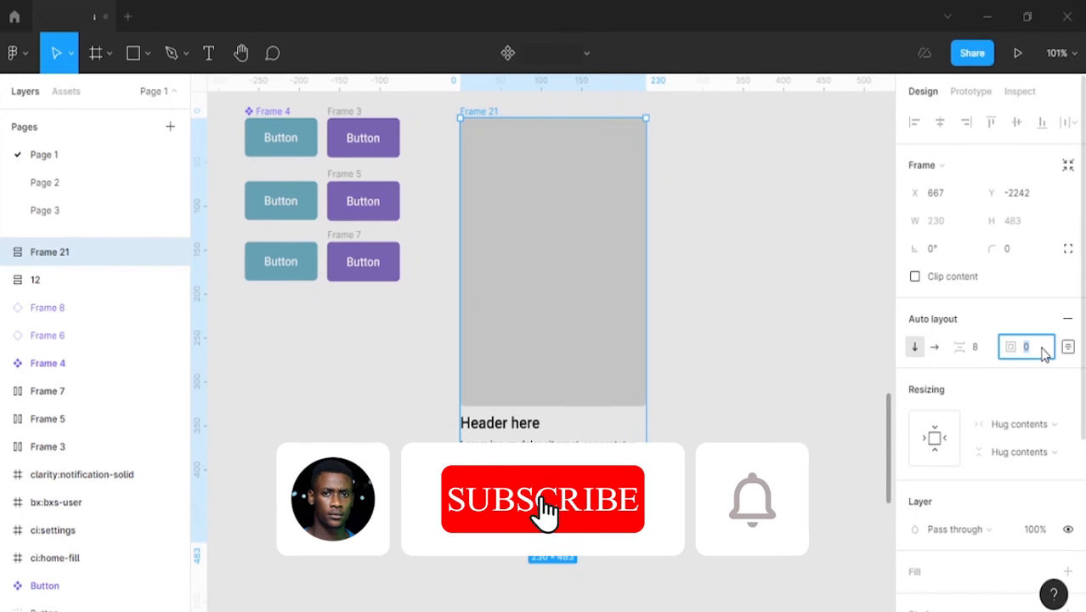
{"action": "type", "text": "10"}
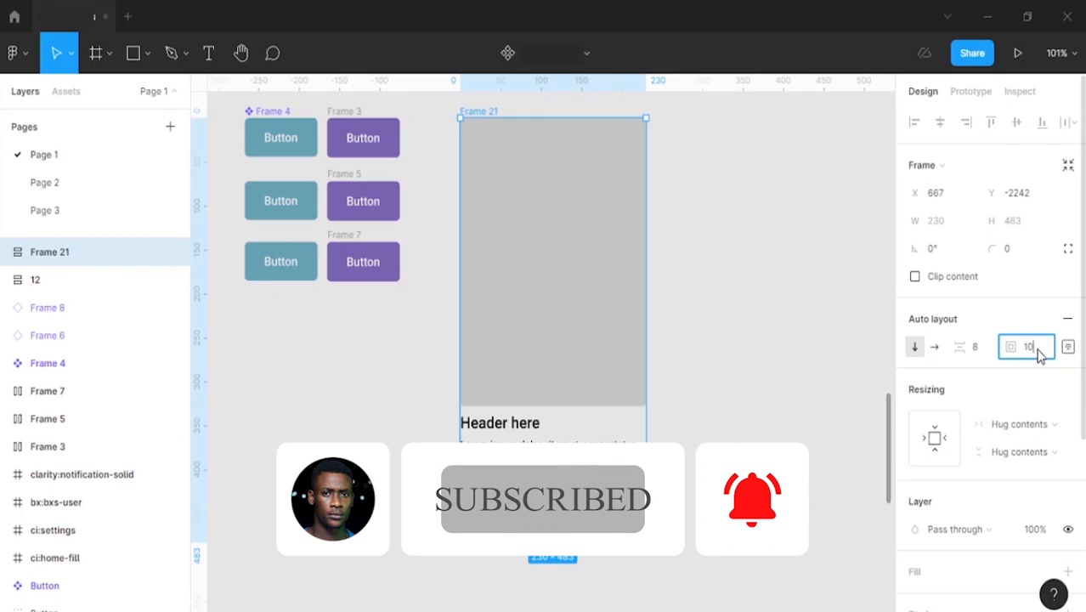
{"action": "key", "text": "Return"}
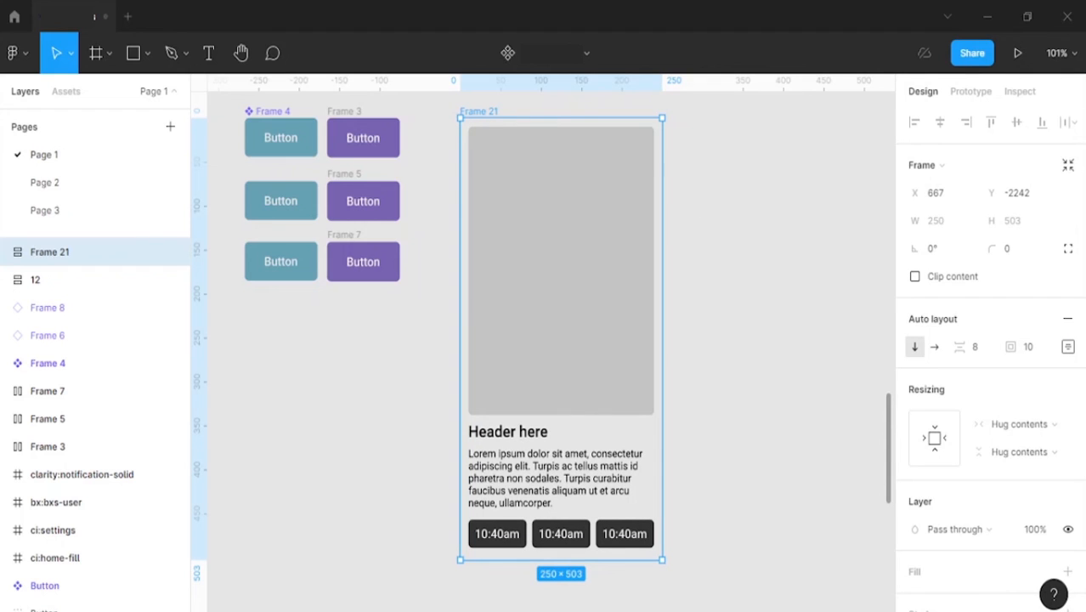
Step: Add a fill to the card's outer frame and set it to the pink document color D2758F
{"action": "scroll", "coordinate": [1074, 554], "scroll_direction": "down", "scroll_amount": 2}
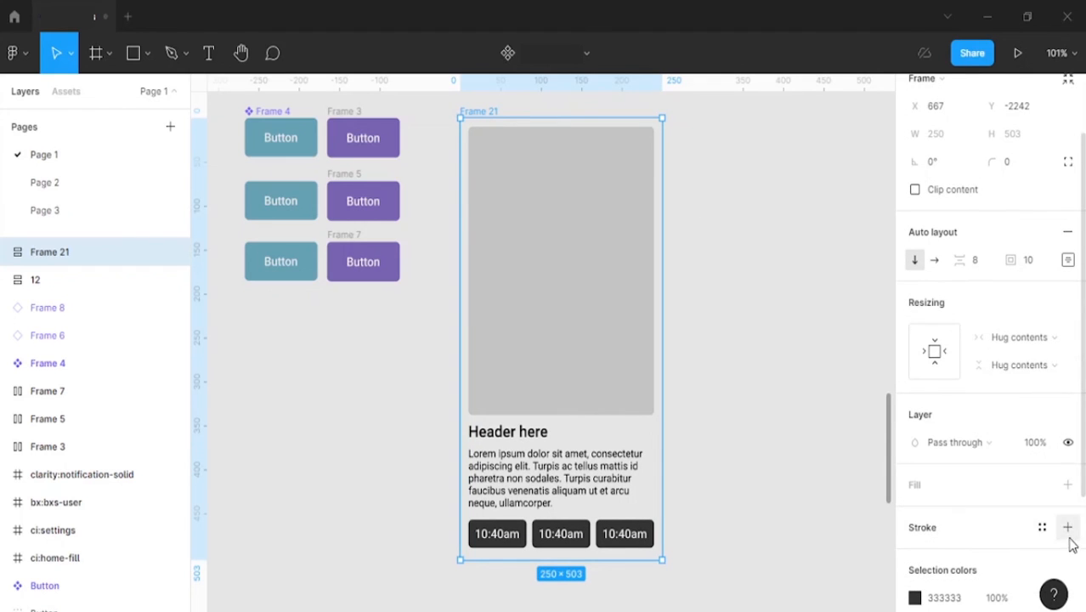
{"action": "left_click", "coordinate": [1068, 485]}
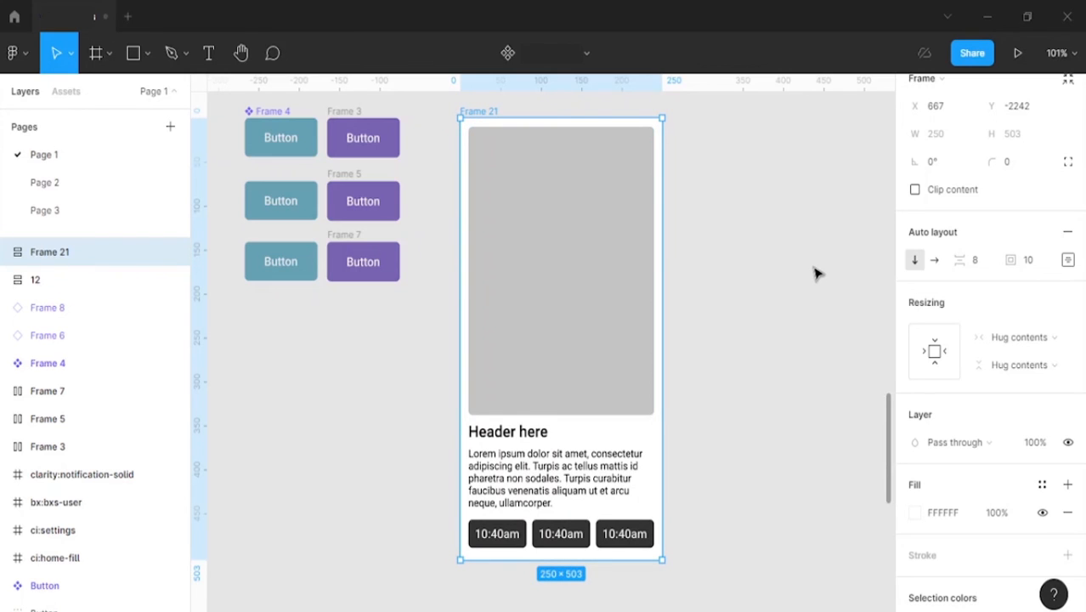
{"action": "left_click", "coordinate": [916, 514]}
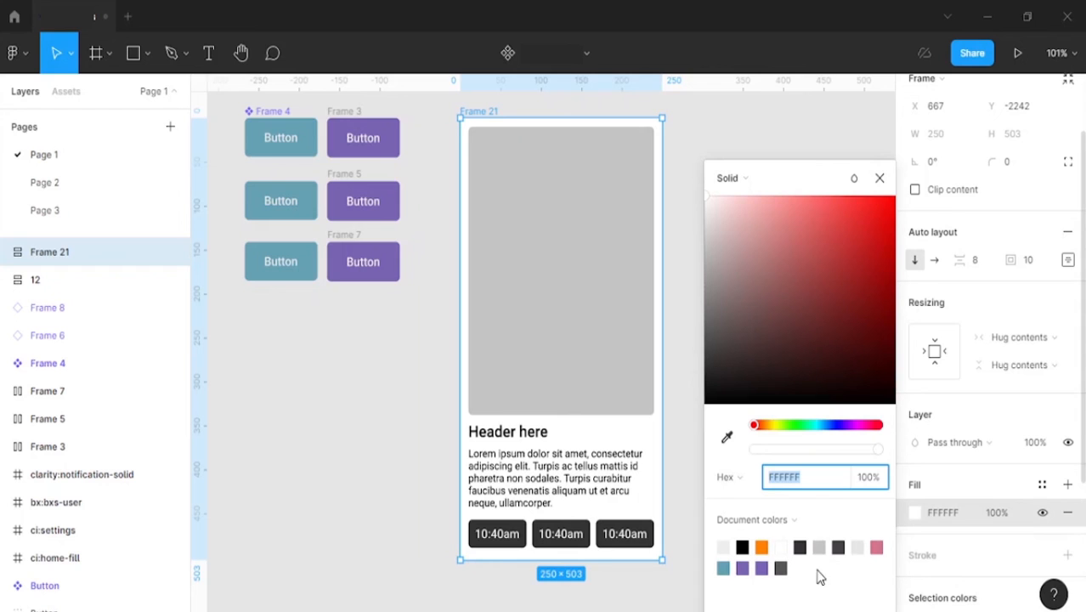
{"action": "left_click", "coordinate": [877, 547]}
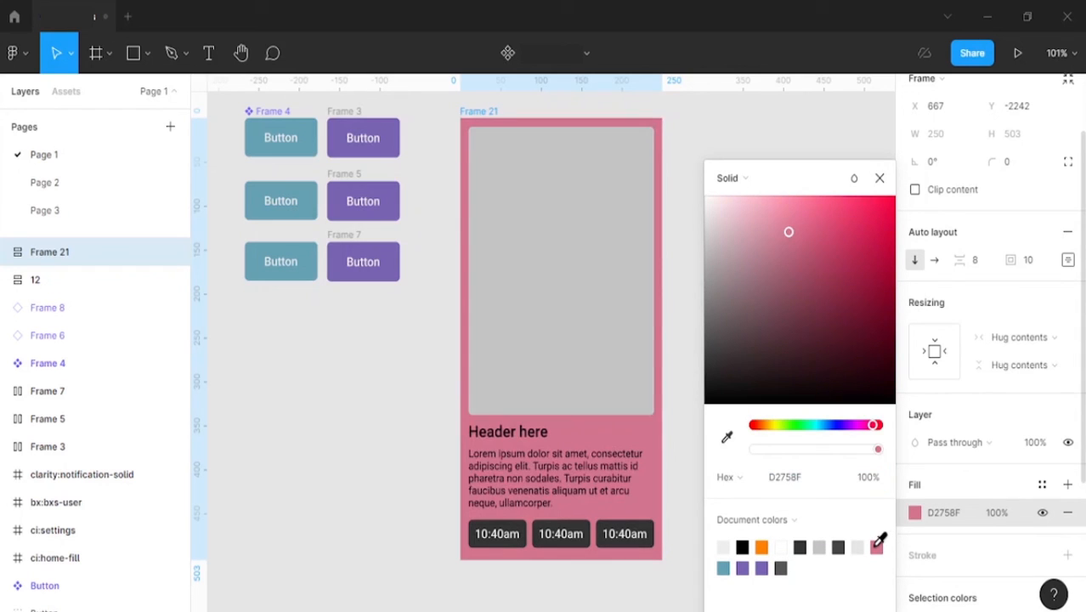
{"action": "left_click", "coordinate": [881, 179]}
{"action": "left_click", "coordinate": [786, 96]}
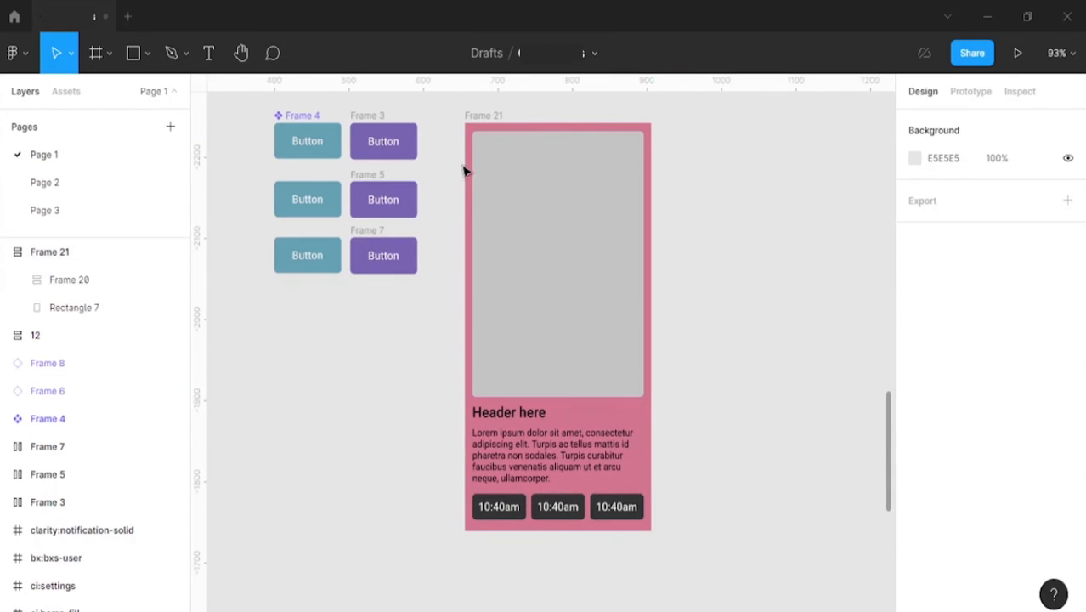
Step: Turn the pink card into a component and place an instance to its right at the same height, with a gap of about 24
{"action": "left_click", "coordinate": [486, 119]}
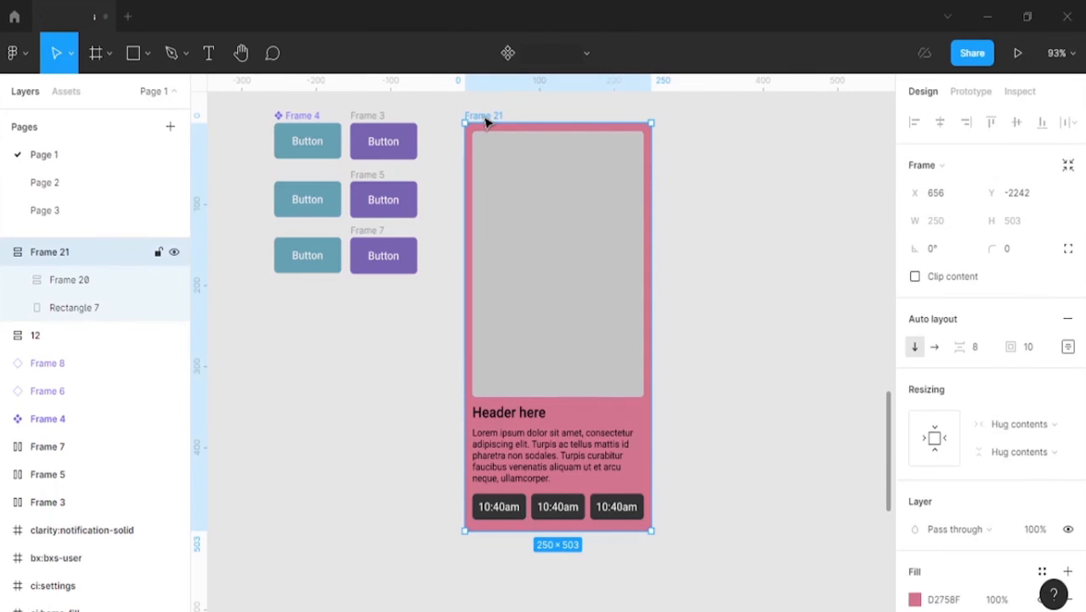
{"action": "key", "text": "ctrl+alt+k"}
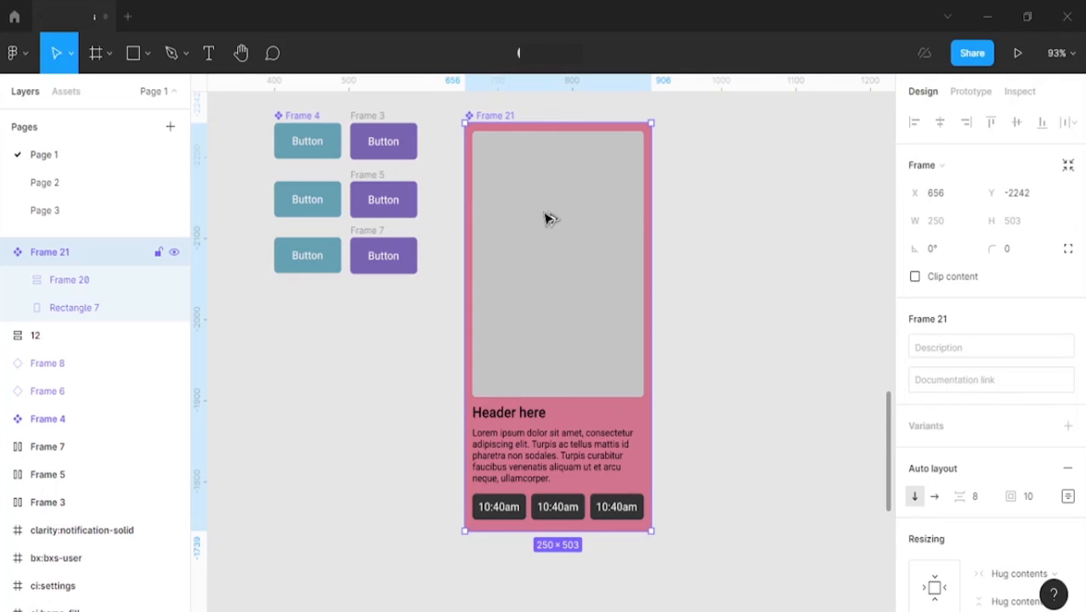
{"action": "left_click_drag", "start_coordinate": [545, 218], "coordinate": [745, 209]}
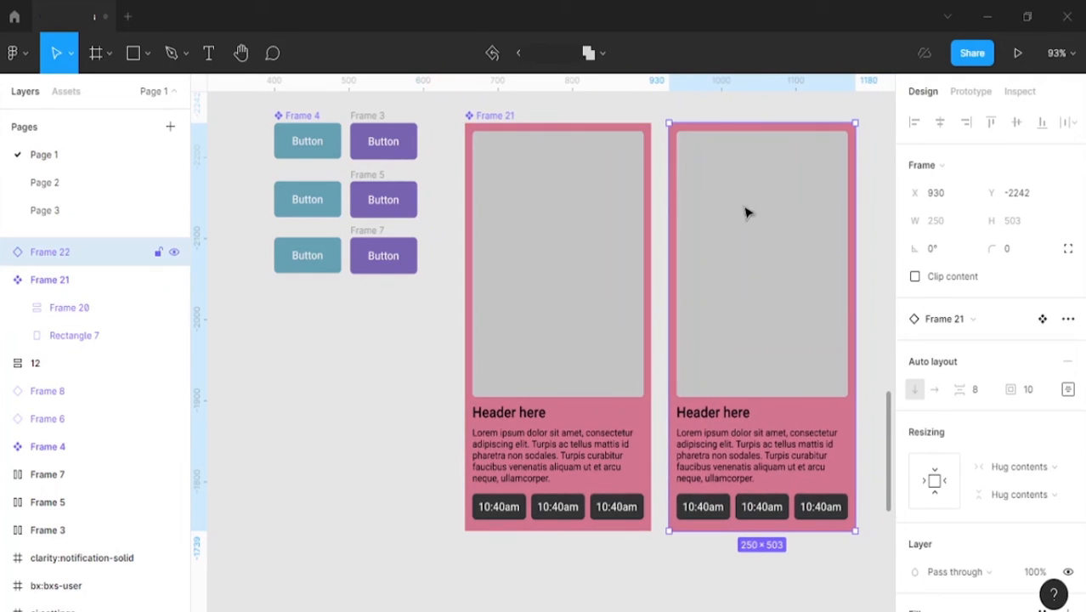
{"action": "left_click", "coordinate": [686, 103]}
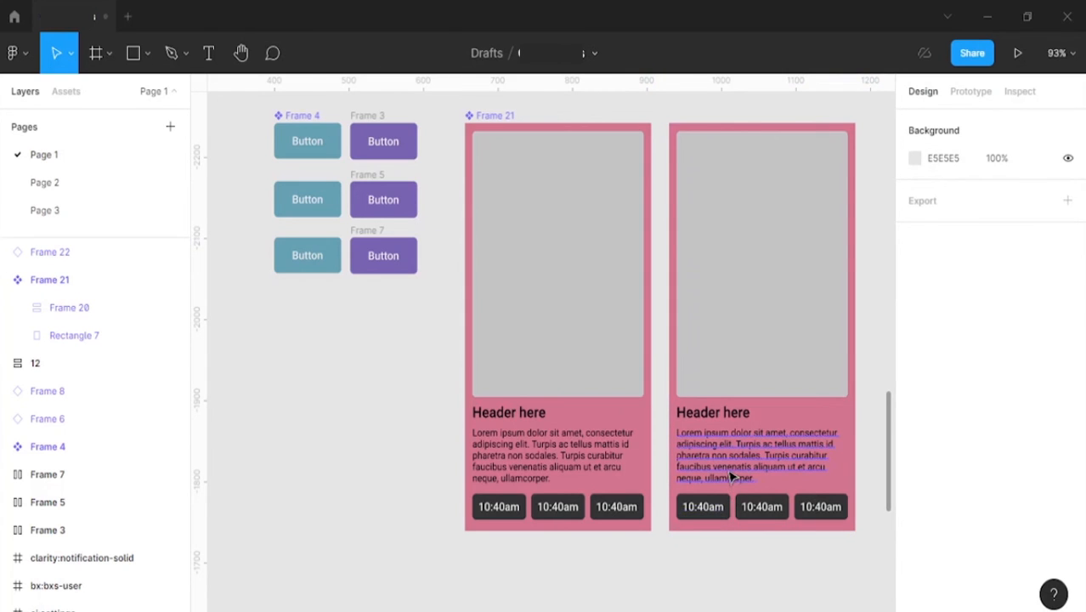
Step: Recolor the time buttons in the card instance to the orange document color FF8101
{"action": "left_click", "coordinate": [731, 507]}
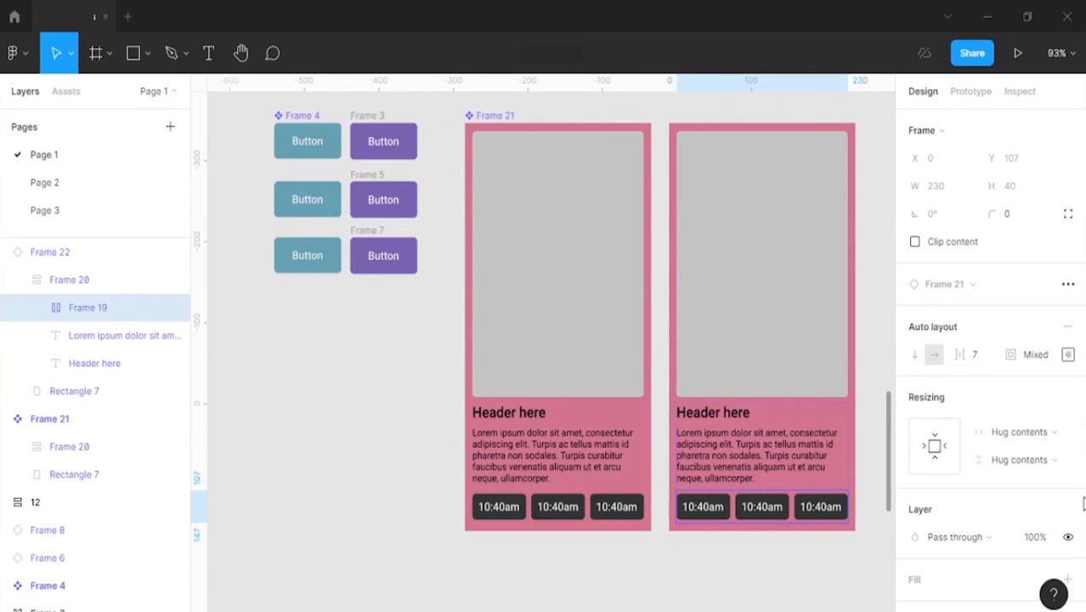
{"action": "scroll", "coordinate": [964, 521], "scroll_direction": "down", "scroll_amount": 5}
{"action": "left_click", "coordinate": [914, 453]}
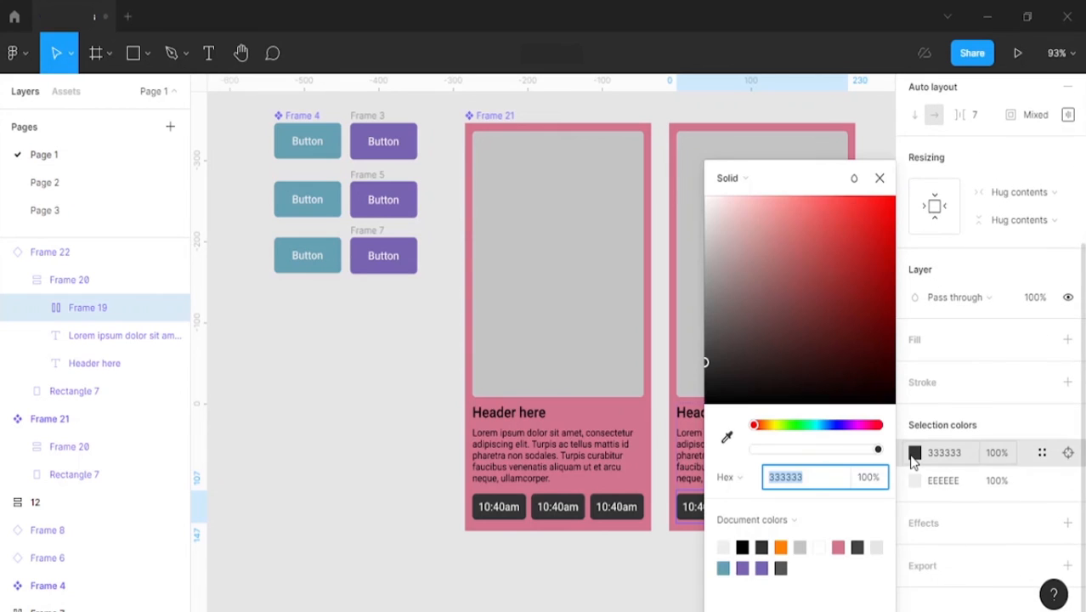
{"action": "left_click", "coordinate": [781, 546]}
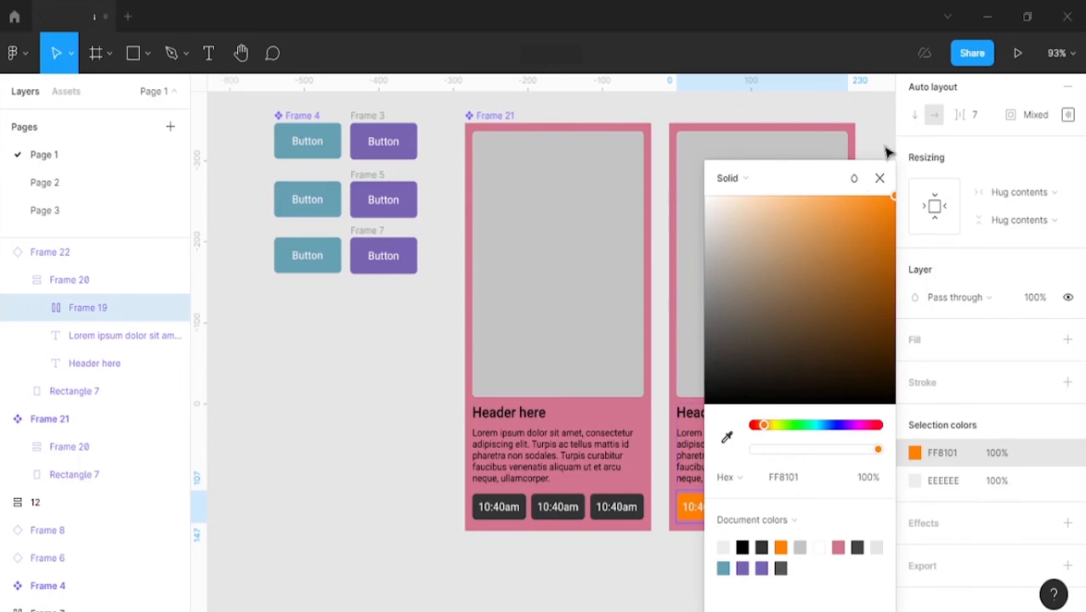
{"action": "left_click", "coordinate": [880, 177]}
{"action": "left_click", "coordinate": [870, 282]}
Step: Recolor the time buttons in the main card component to the purple document color 7864B2
{"action": "scroll", "coordinate": [867, 332], "scroll_direction": "down", "scroll_amount": 5}
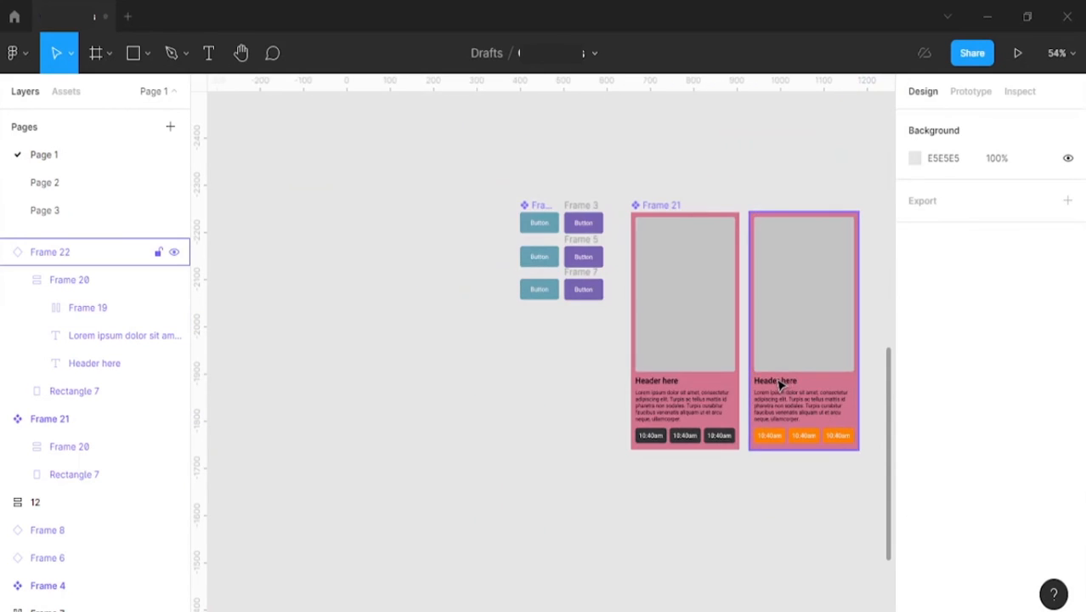
{"action": "scroll", "coordinate": [778, 385], "scroll_direction": "right", "scroll_amount": 2}
{"action": "scroll", "coordinate": [695, 383], "scroll_direction": "up", "scroll_amount": 4}
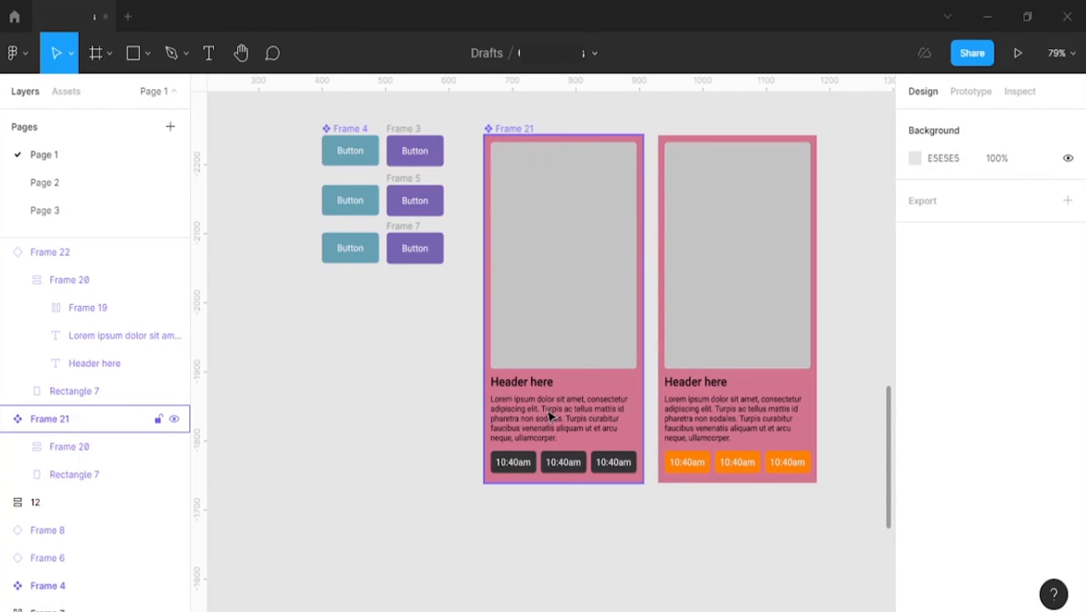
{"action": "left_click", "coordinate": [595, 377]}
{"action": "double_click", "coordinate": [577, 418]}
{"action": "left_click", "coordinate": [571, 464]}
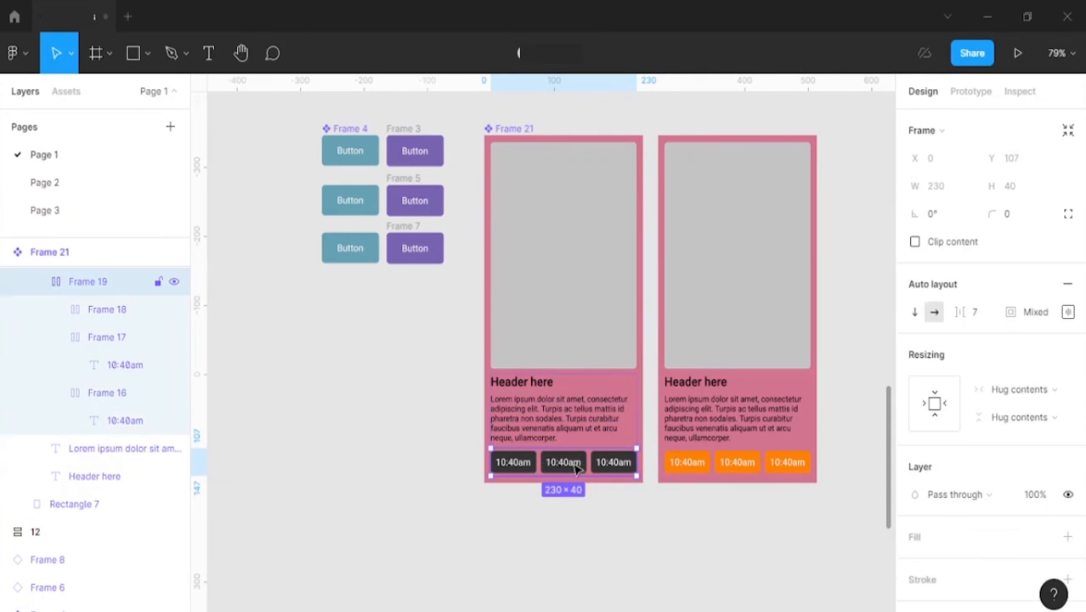
{"action": "scroll", "coordinate": [933, 510], "scroll_direction": "down", "scroll_amount": 3}
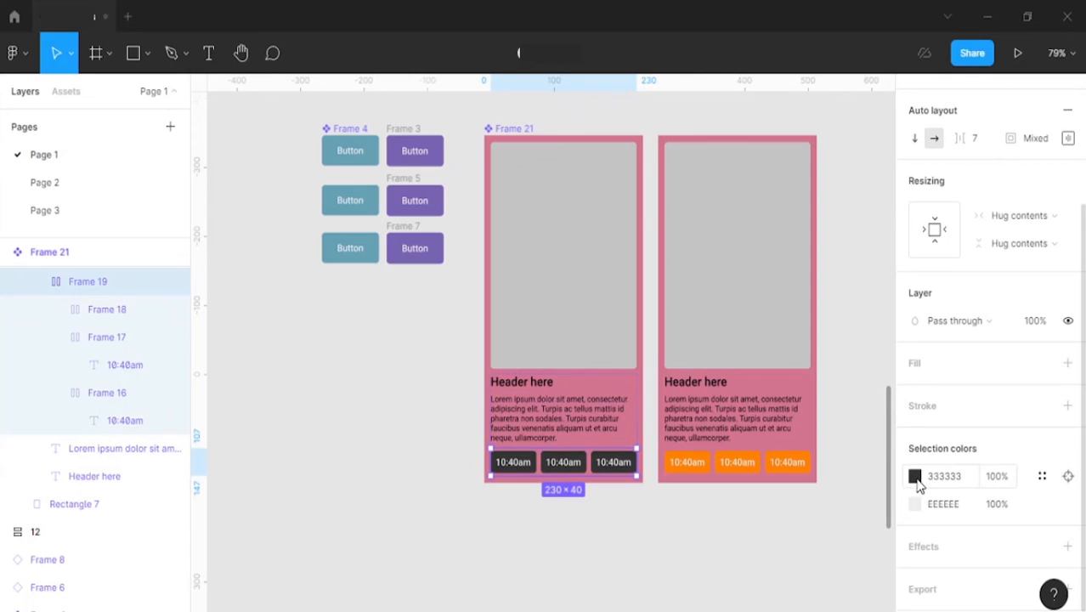
{"action": "left_click", "coordinate": [916, 477]}
{"action": "left_click", "coordinate": [744, 566]}
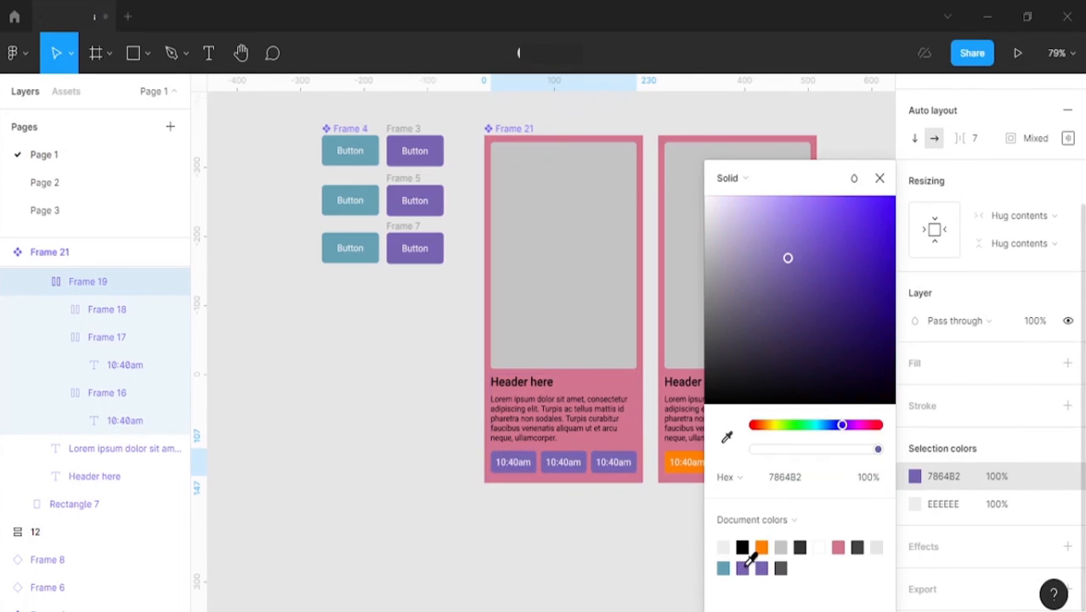
{"action": "left_click", "coordinate": [880, 178]}
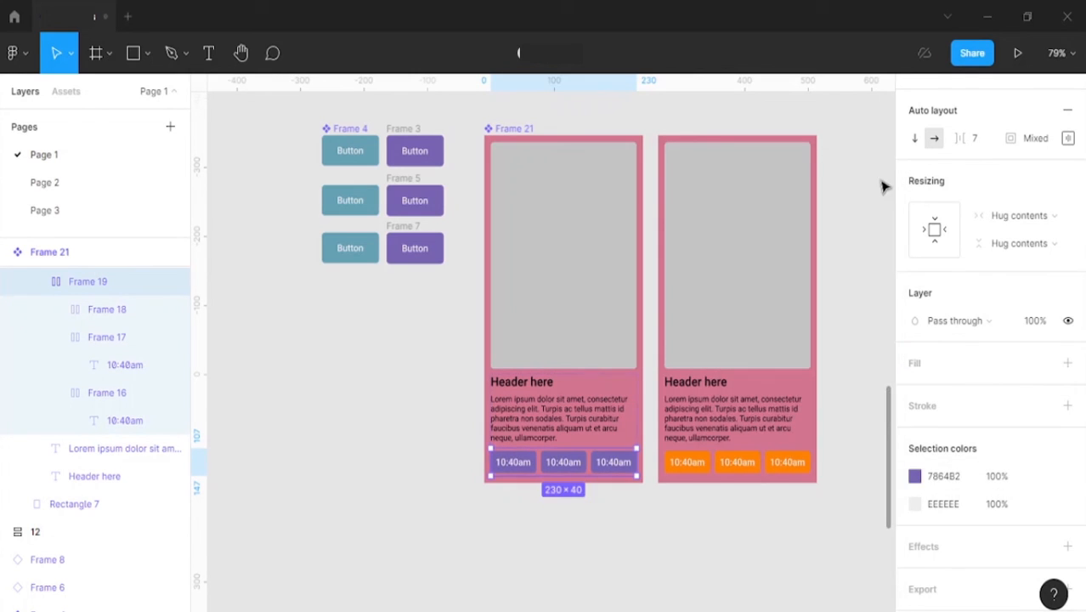
{"action": "left_click", "coordinate": [867, 239]}
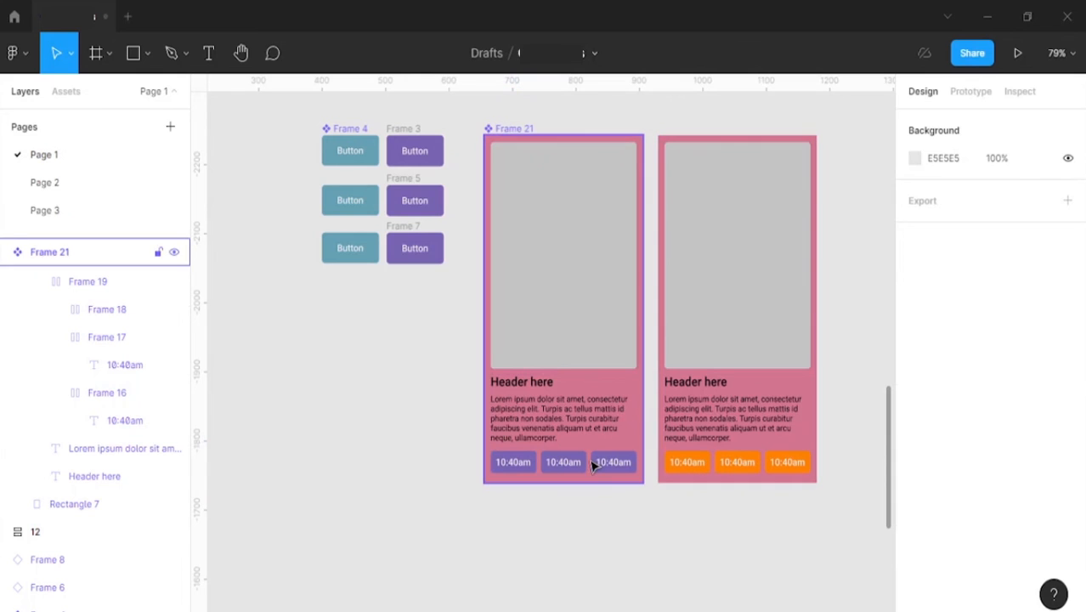
Step: Reset all overrides on the card instance with the orange time buttons
{"action": "right_click", "coordinate": [728, 406]}
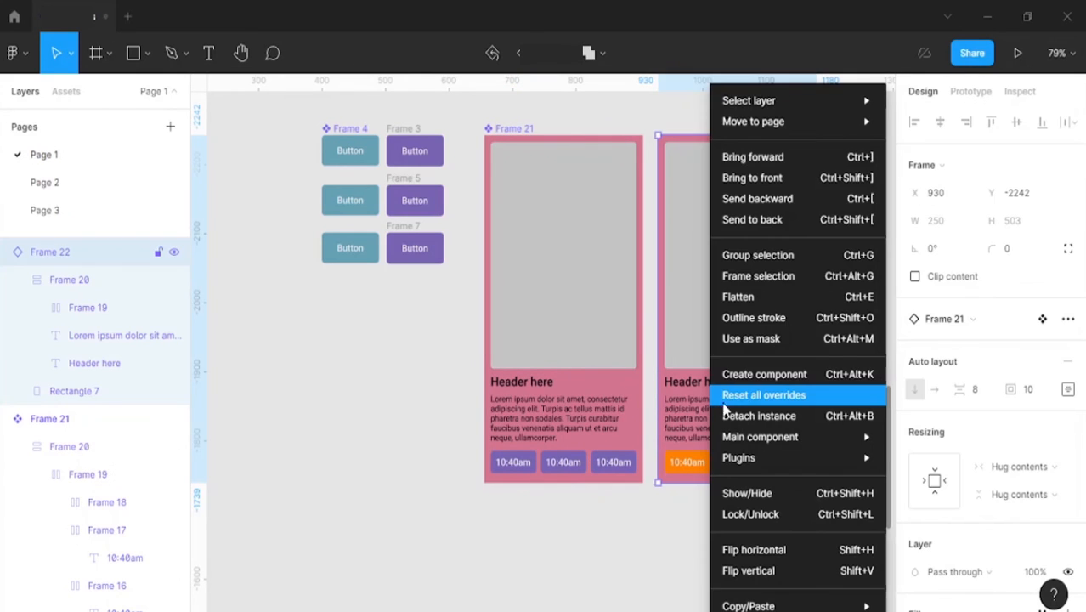
{"action": "left_click", "coordinate": [857, 390]}
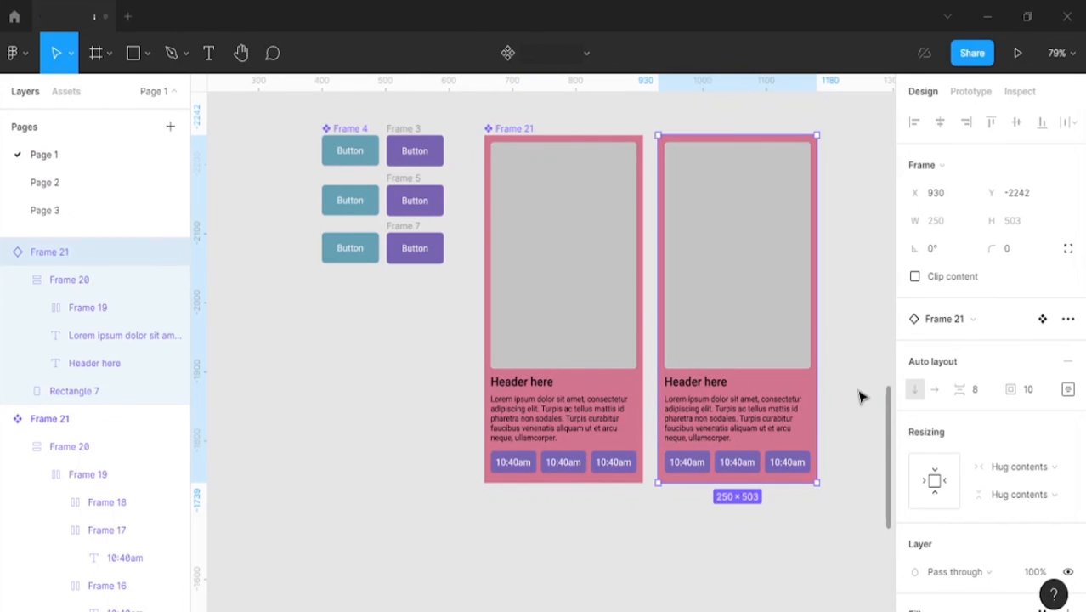
{"action": "left_click", "coordinate": [742, 587]}
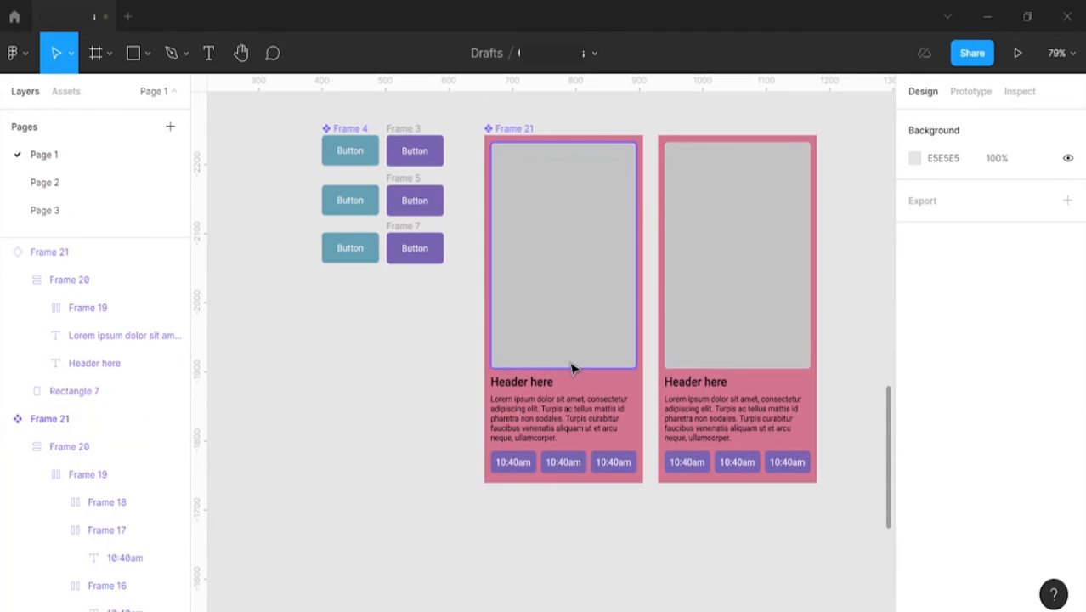
Step: Undo the override reset on the card instance
{"action": "key", "text": "ctrl+z"}
{"action": "key", "text": "ctrl+z"}
{"action": "left_click", "coordinate": [618, 552]}
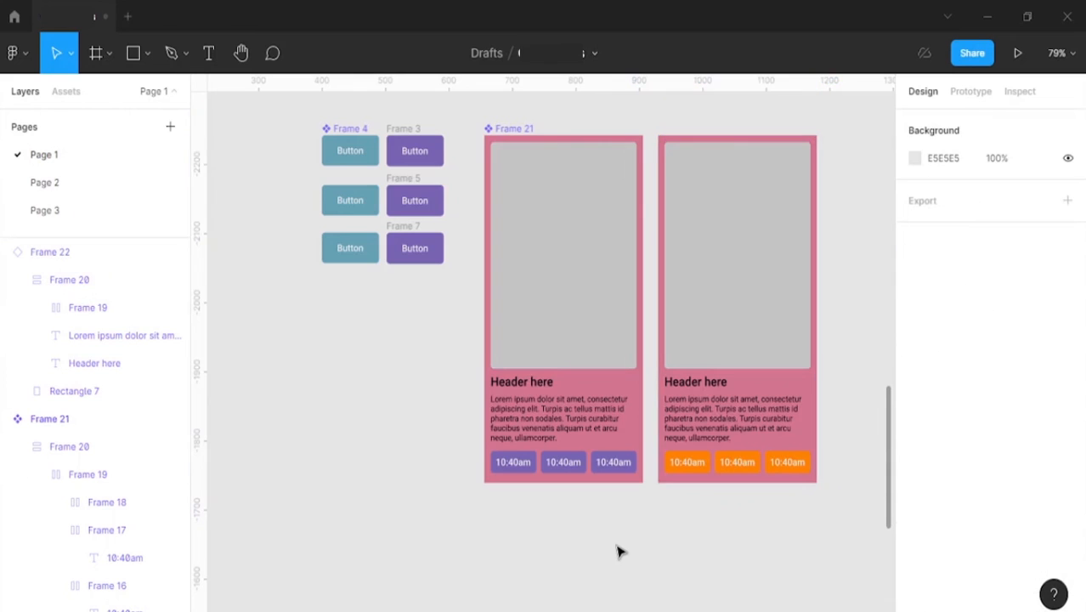
Step: Fill the image placeholder in the card instance with the purple 7864B2 sampled from the Frame 5 button
{"action": "scroll", "coordinate": [639, 526], "scroll_direction": "down", "scroll_amount": 2}
{"action": "left_click", "coordinate": [724, 280], "text": "ctrl"}
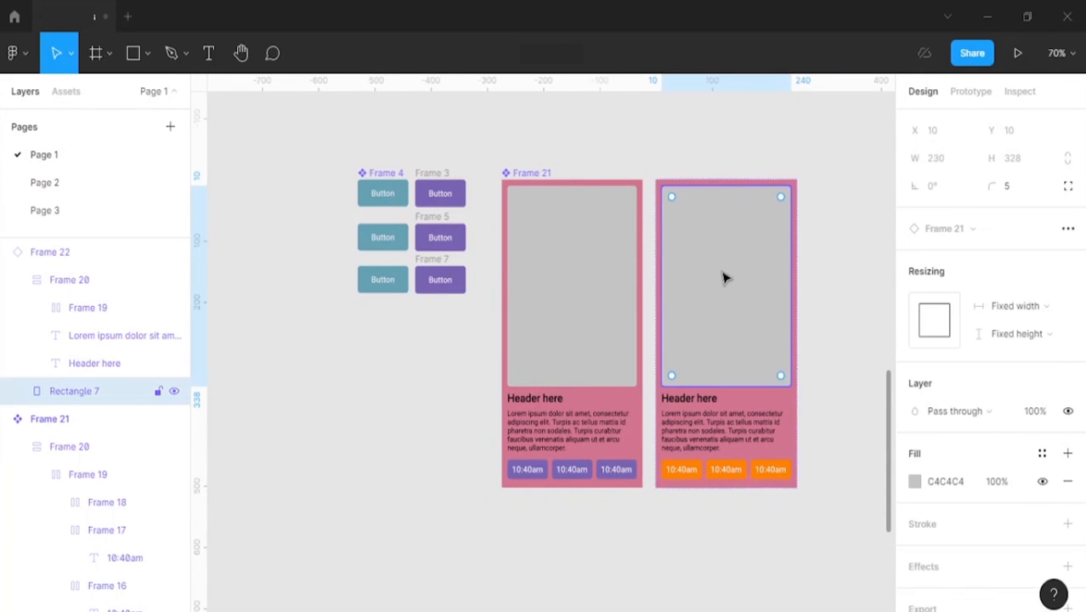
{"action": "key", "text": "i"}
{"action": "left_click", "coordinate": [463, 242]}
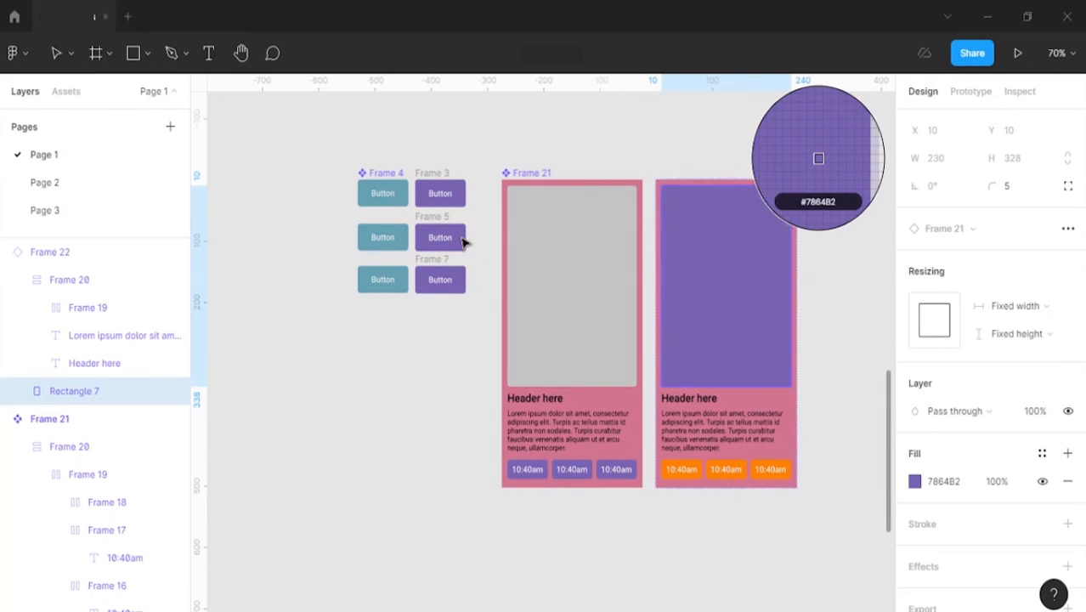
{"action": "left_click", "coordinate": [600, 517]}
Step: Fill the main card component's image placeholder with the orange FF8101 sampled from the instance's time buttons
{"action": "left_click", "coordinate": [589, 305], "text": "ctrl"}
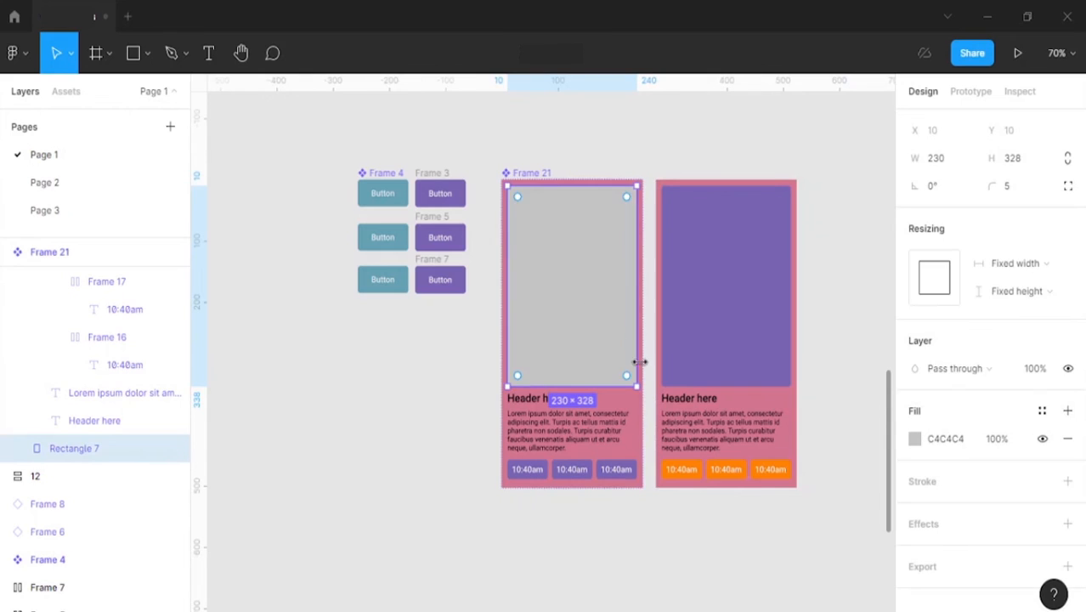
{"action": "key", "text": "i"}
{"action": "left_click", "coordinate": [724, 470]}
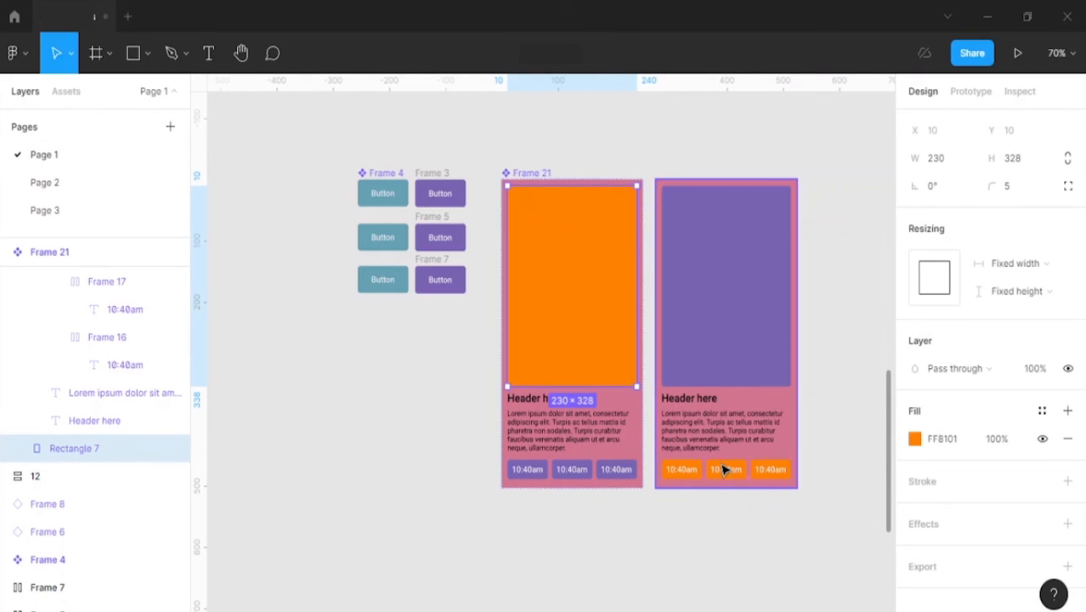
{"action": "left_click", "coordinate": [830, 366]}
{"action": "scroll", "coordinate": [830, 374], "scroll_direction": "down", "scroll_amount": 2}
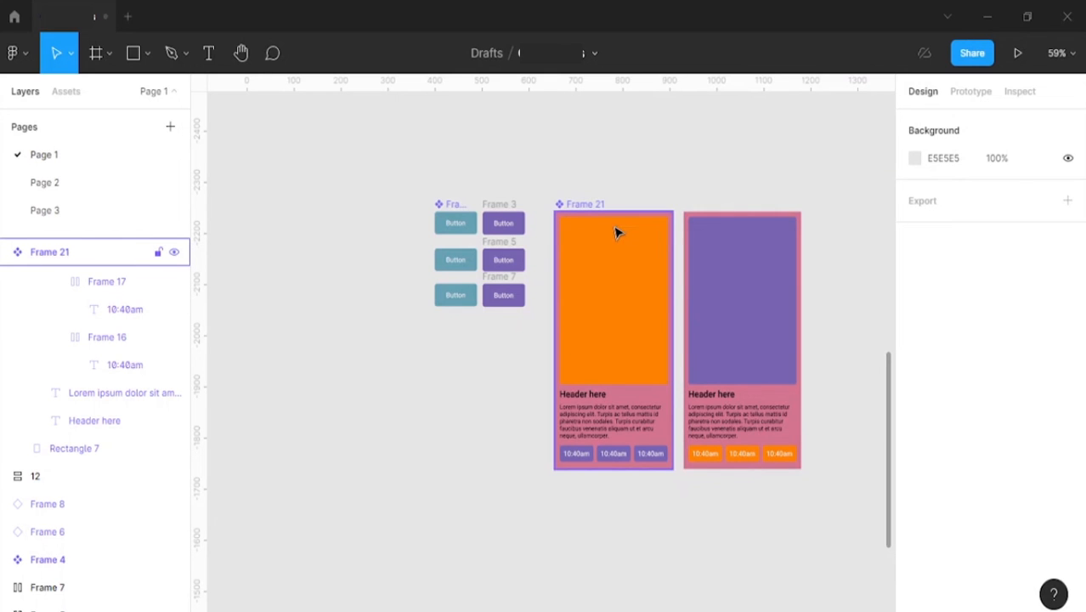
{"action": "scroll", "coordinate": [561, 251], "scroll_direction": "down", "scroll_amount": 3}
{"action": "scroll", "coordinate": [451, 234], "scroll_direction": "left", "scroll_amount": 2}
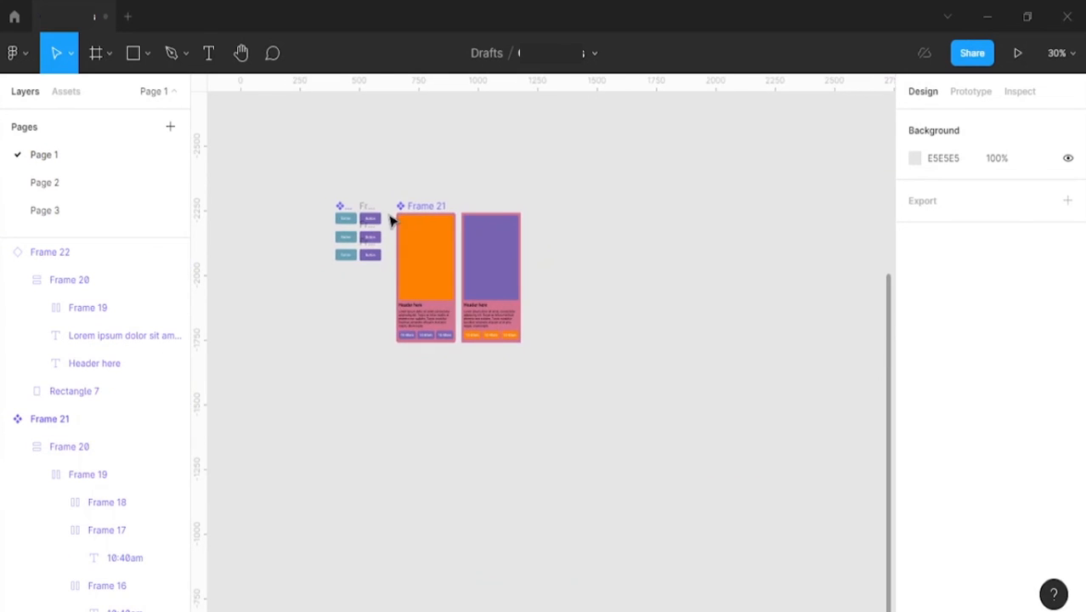
{"action": "scroll", "coordinate": [408, 199], "scroll_direction": "up", "scroll_amount": 3}
{"action": "scroll", "coordinate": [429, 181], "scroll_direction": "up", "scroll_amount": 3}
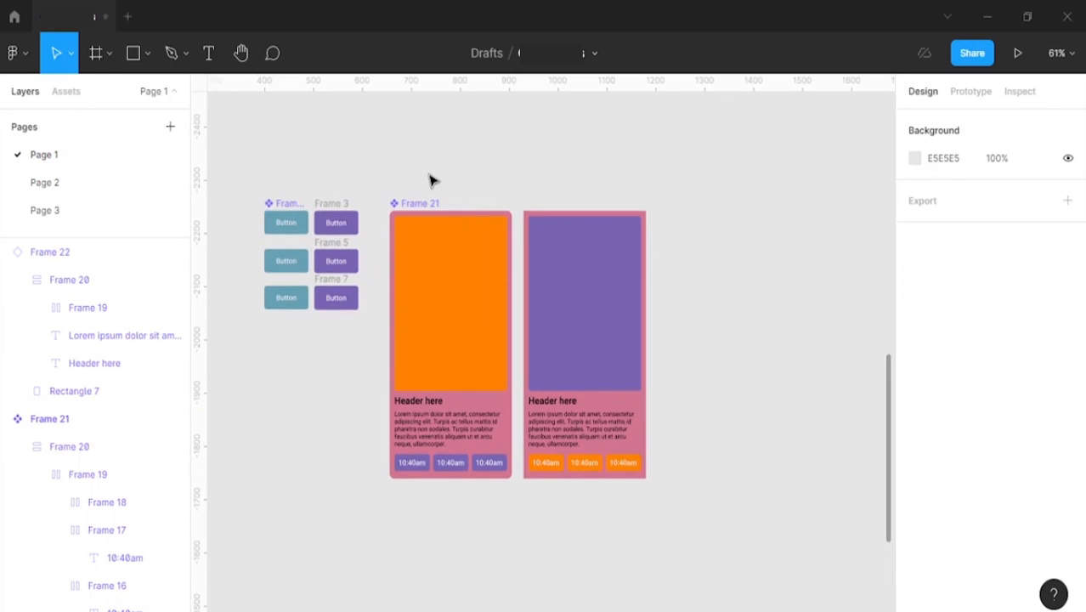
{"action": "scroll", "coordinate": [433, 180], "scroll_direction": "down", "scroll_amount": 2}
{"action": "scroll", "coordinate": [435, 180], "scroll_direction": "left", "scroll_amount": 1}
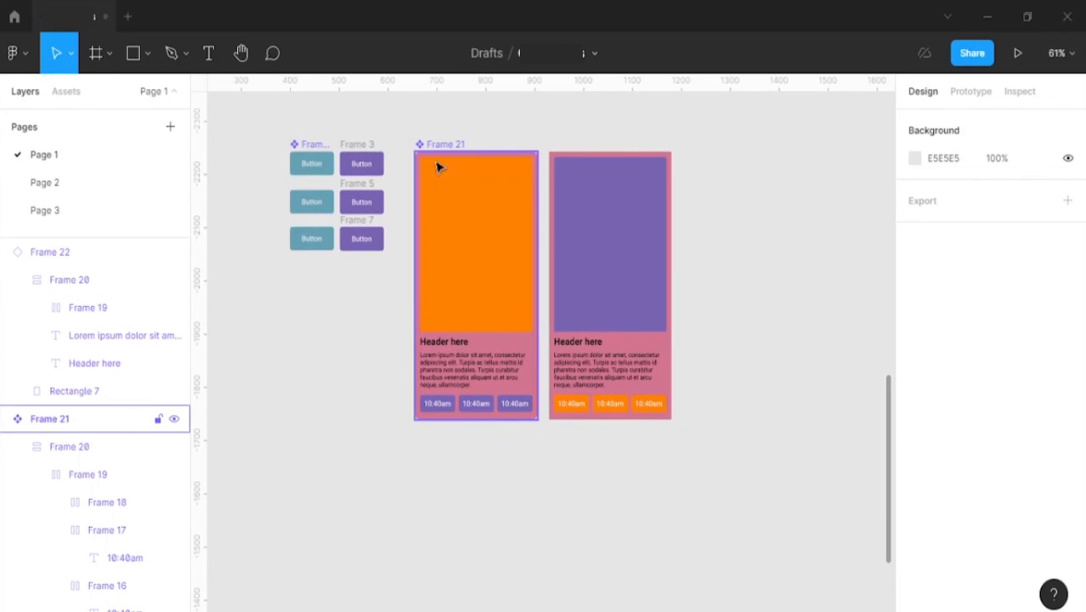